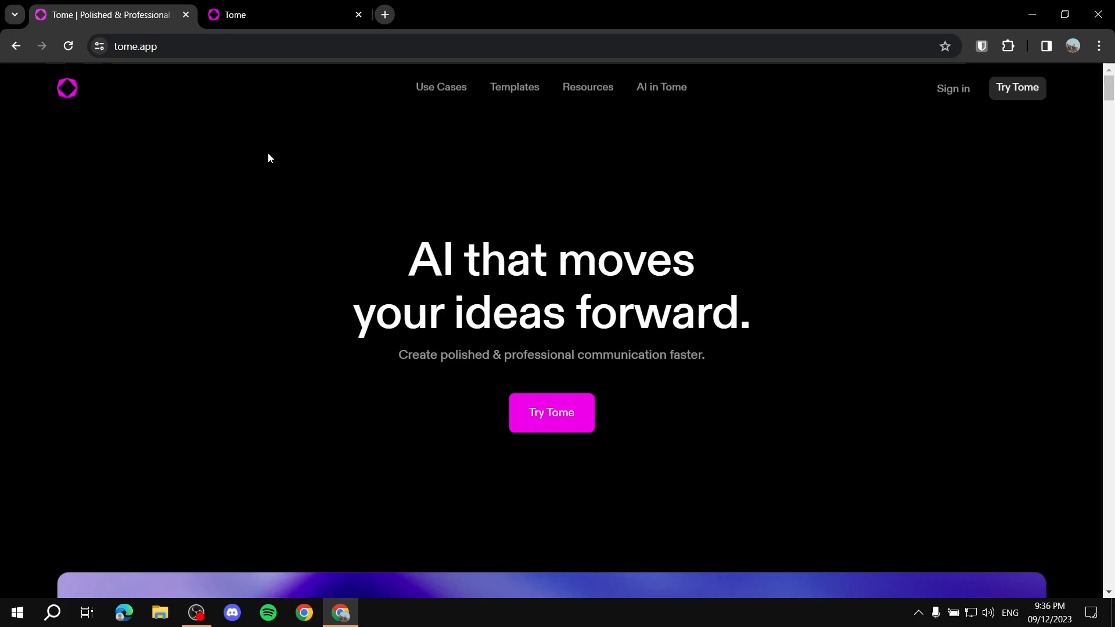
# Step: Look through the Tome homepage, examining the product demo and the AI features sections
pyautogui.scroll(-5, 217, 249)
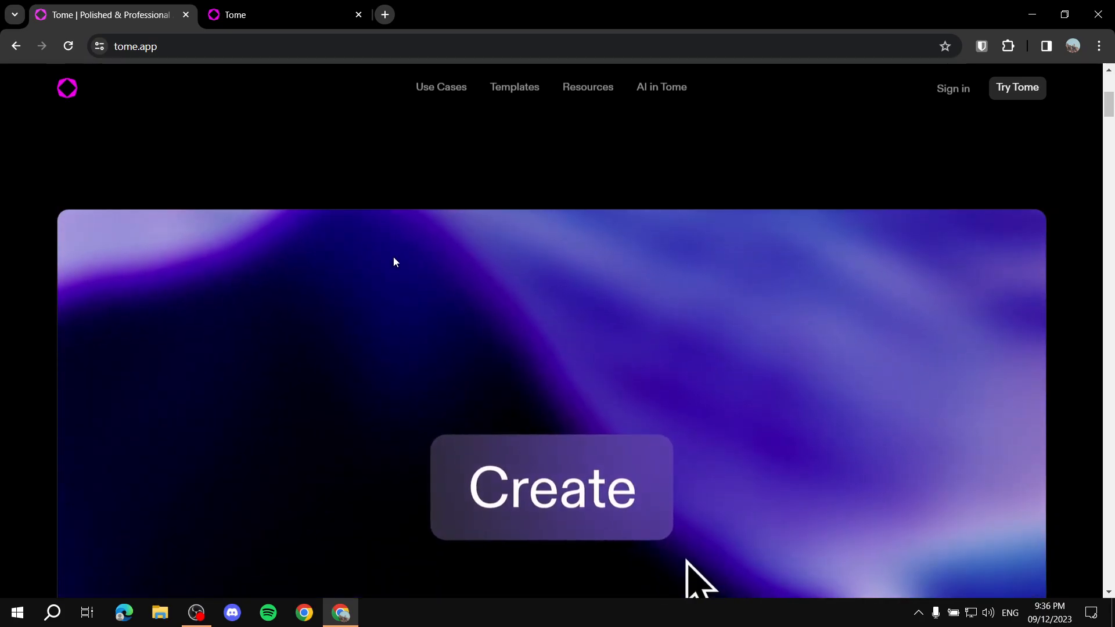
pyautogui.scroll(-3, 501, 332)
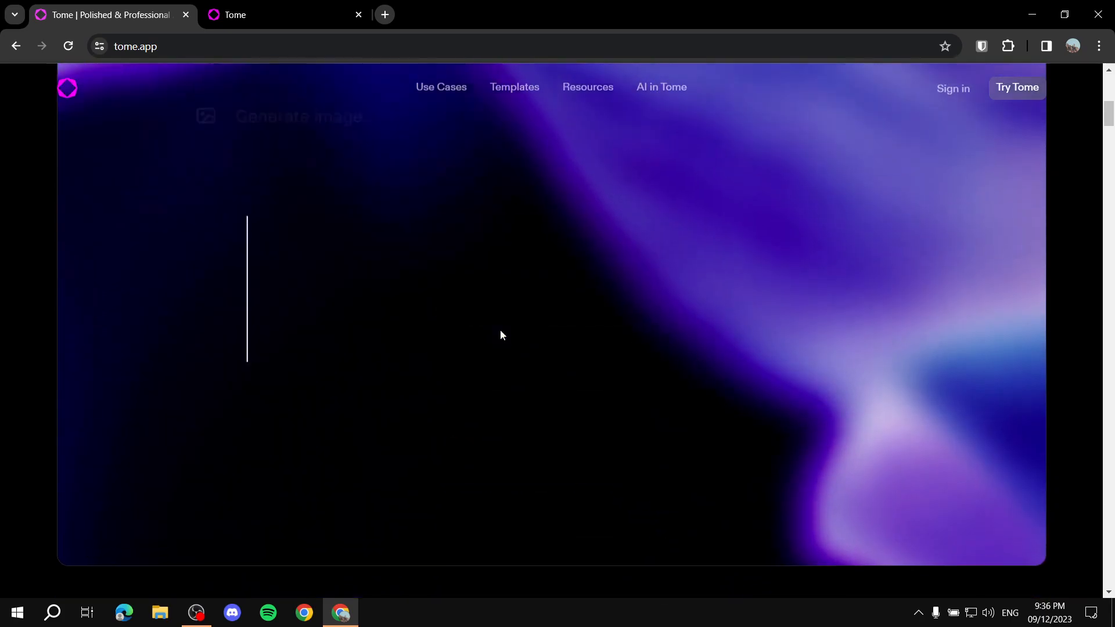
pyautogui.scroll(-3, 502, 335)
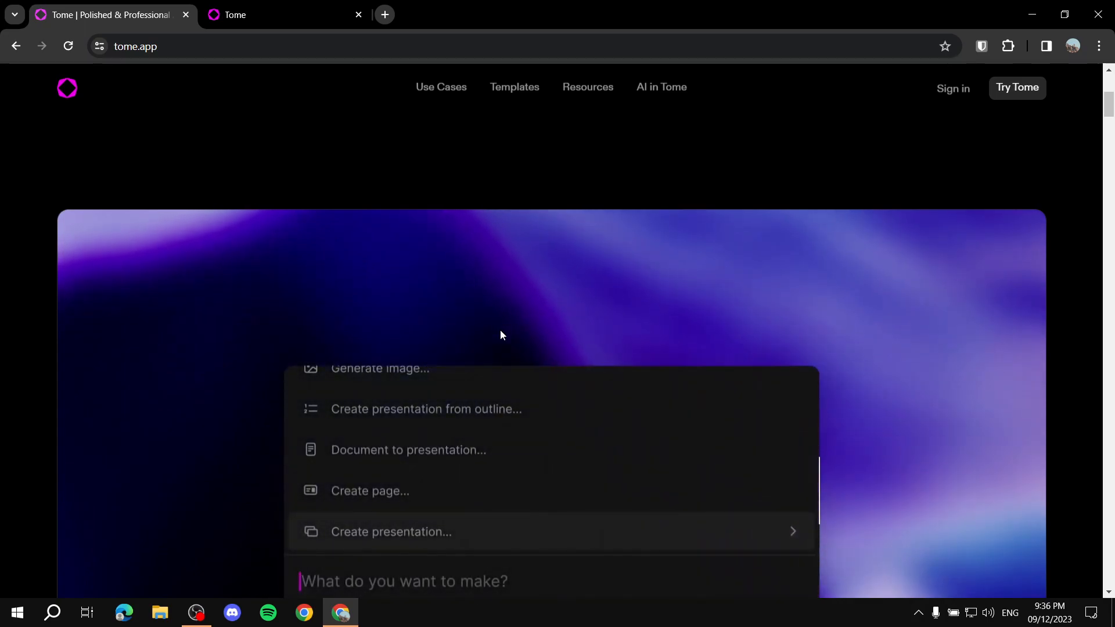
pyautogui.scroll(5, 502, 335)
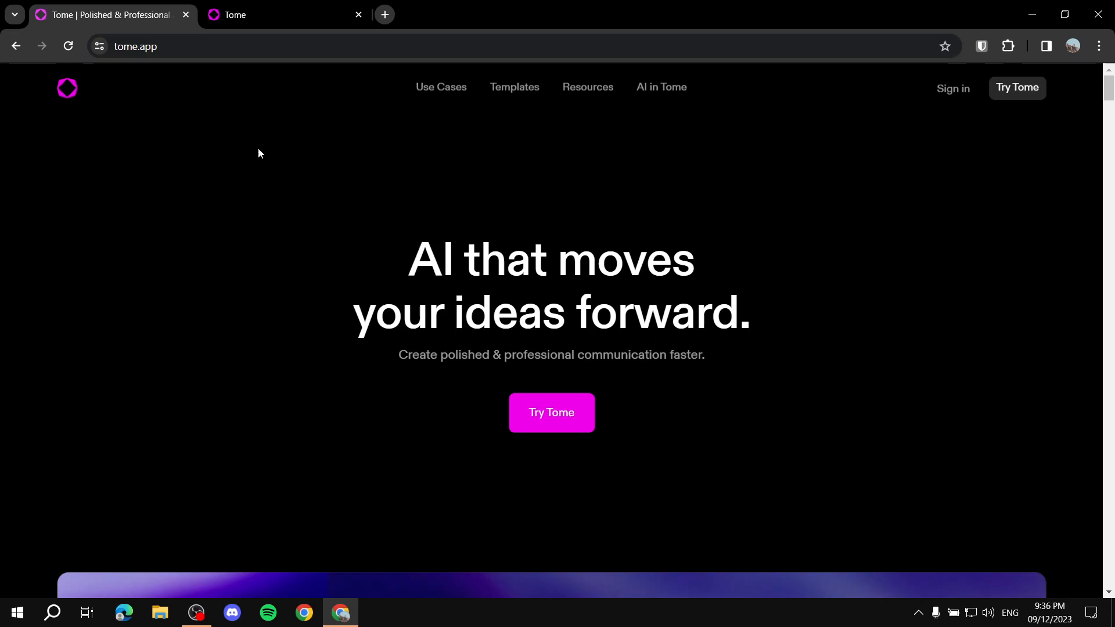
pyautogui.scroll(-5, 308, 176)
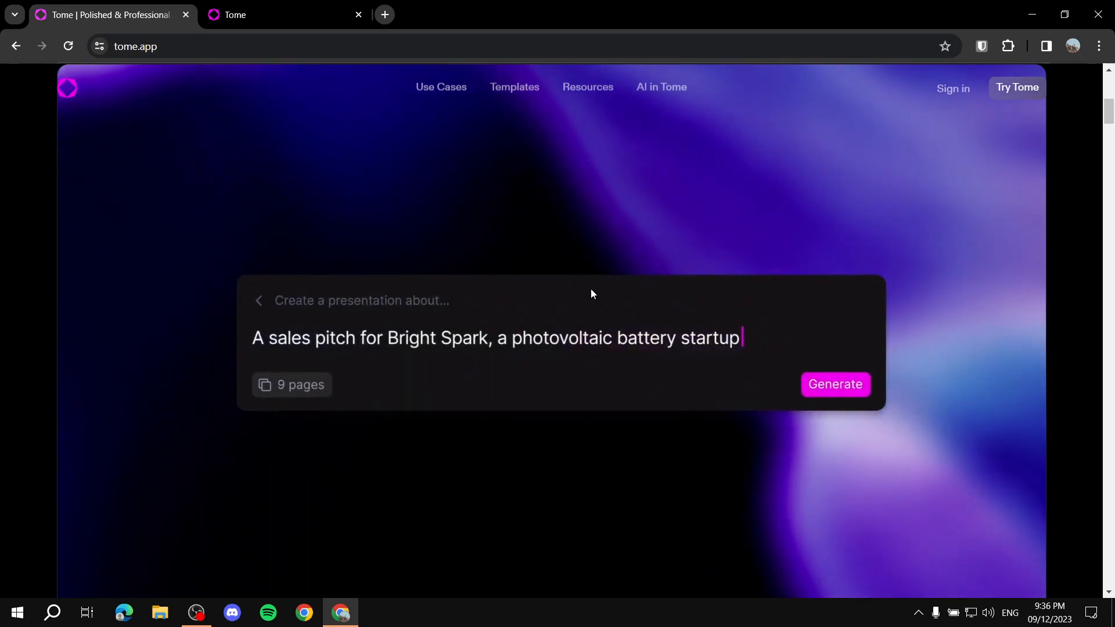
pyautogui.scroll(-5, 521, 315)
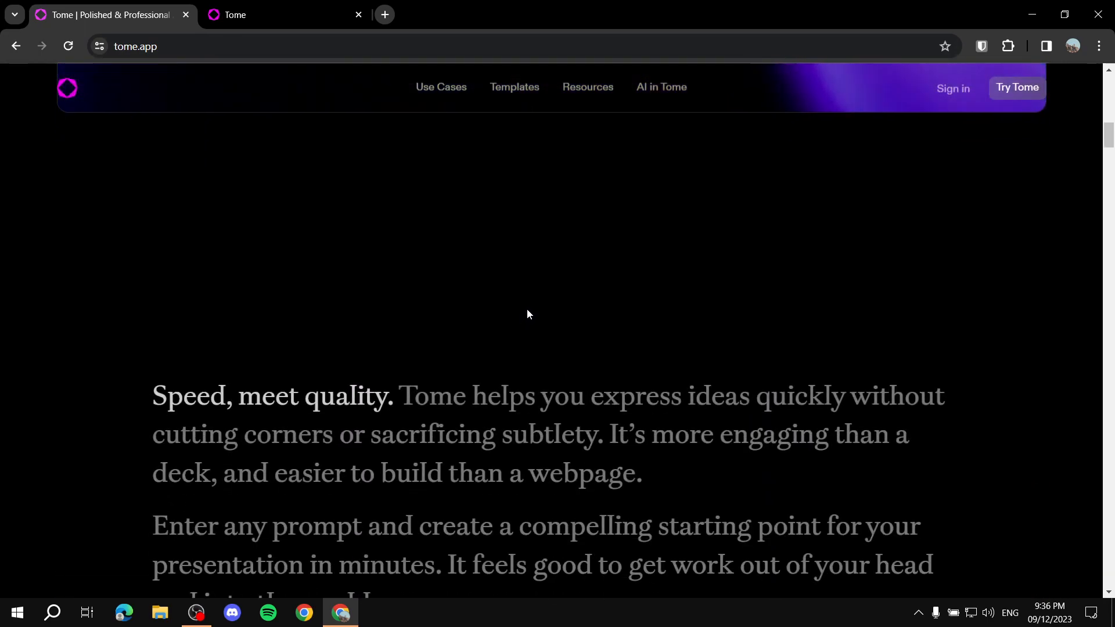
pyautogui.scroll(-10, 580, 306)
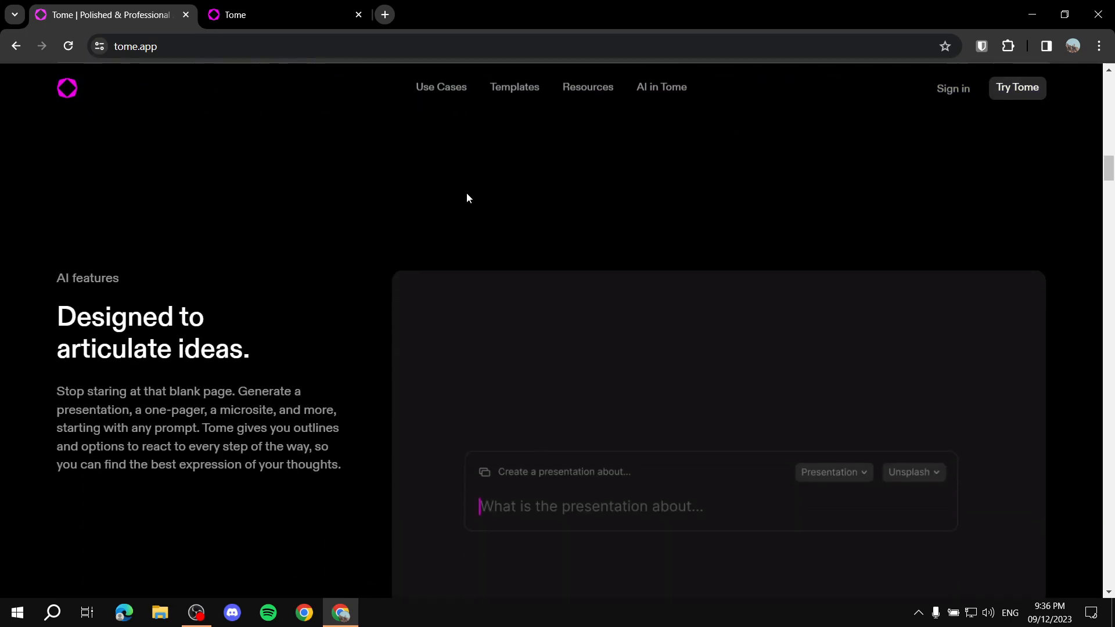
pyautogui.scroll(-3, 462, 196)
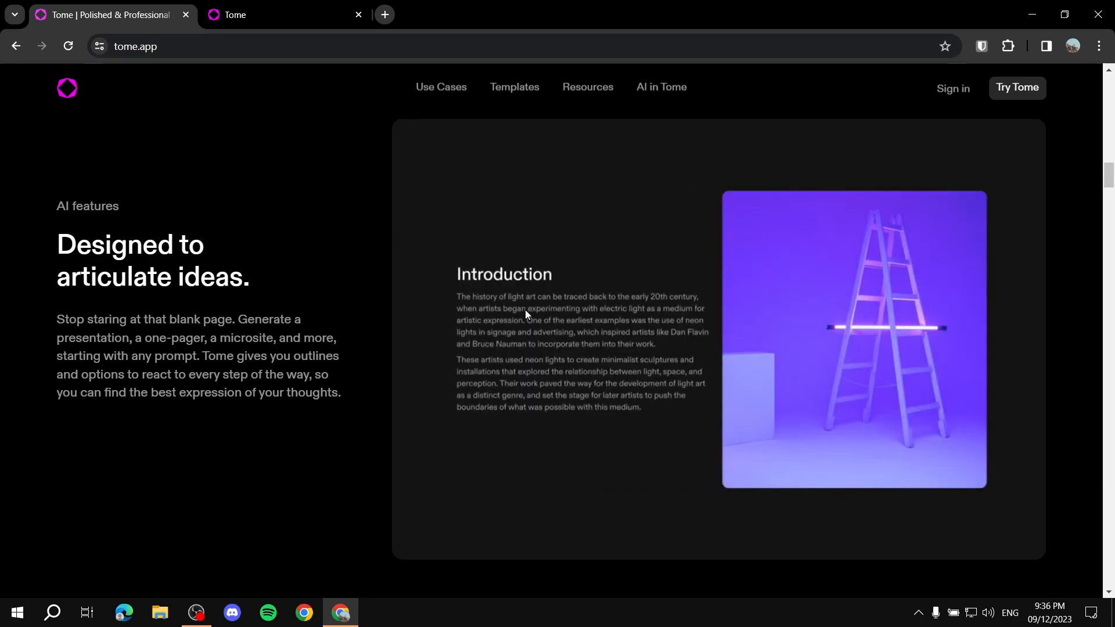
pyautogui.scroll(-5, 525, 308)
pyautogui.scroll(-9, 447, 306)
pyautogui.scroll(10, 423, 260)
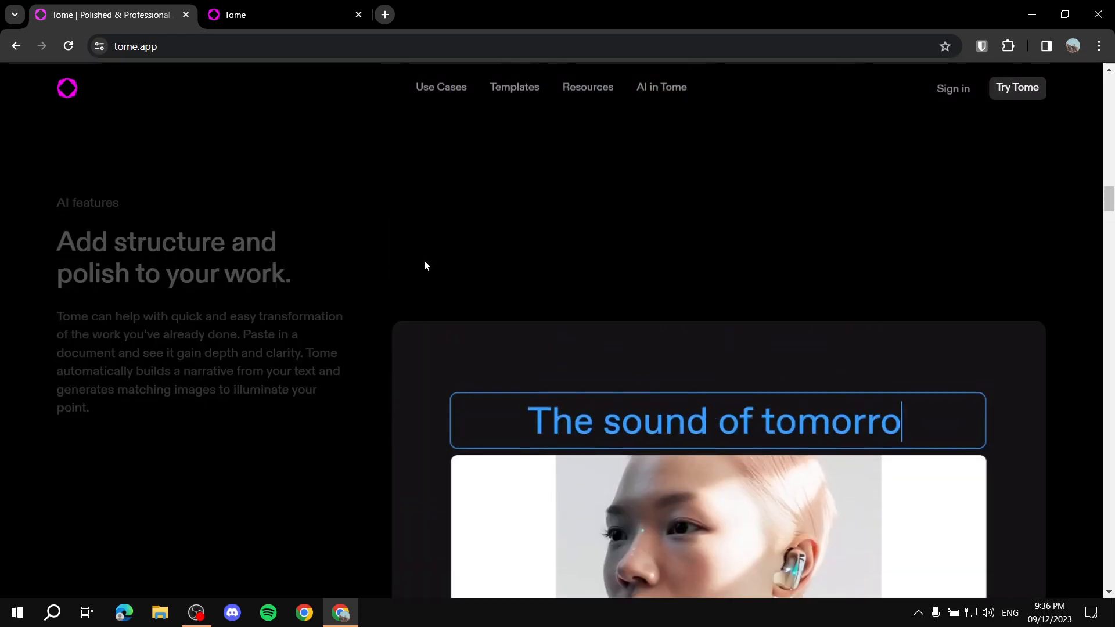
pyautogui.scroll(10, 424, 265)
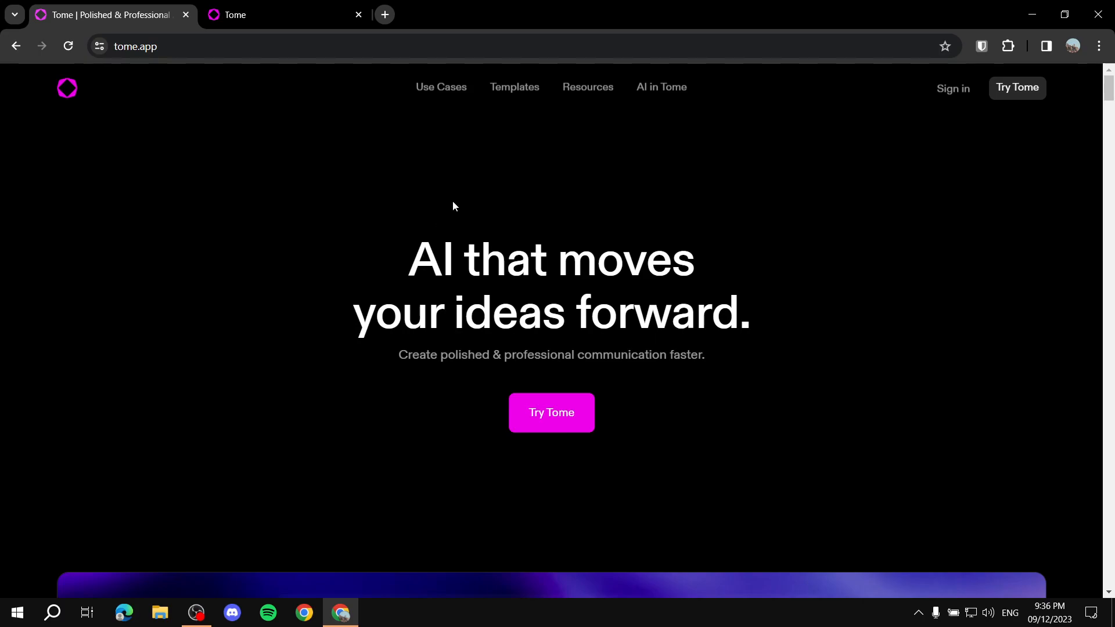
# Step: Launch the Tome workspace from the homepage and close the surplus Tome browser tabs, keeping only the workspace open
pyautogui.moveTo(447, 100)
pyautogui.click(1013, 91)
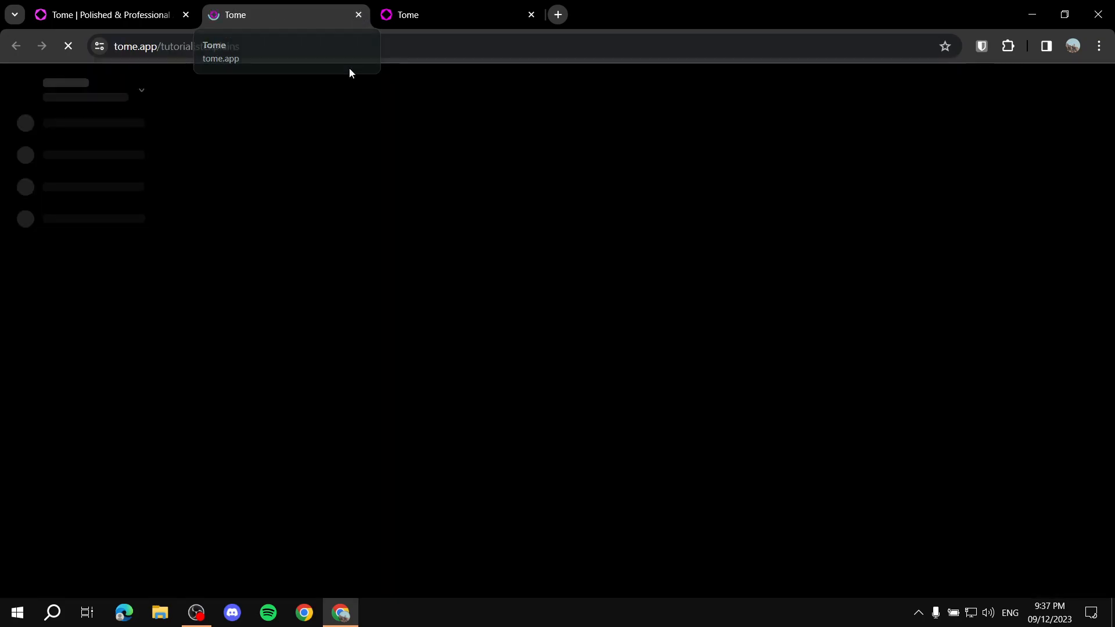
pyautogui.click(359, 15)
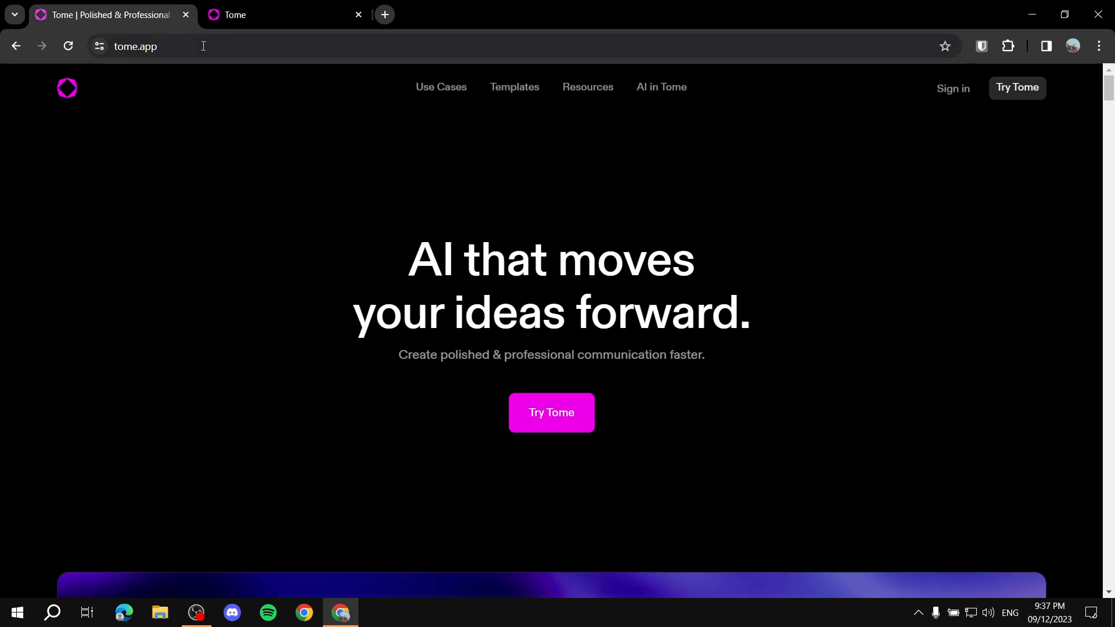
pyautogui.click(186, 14)
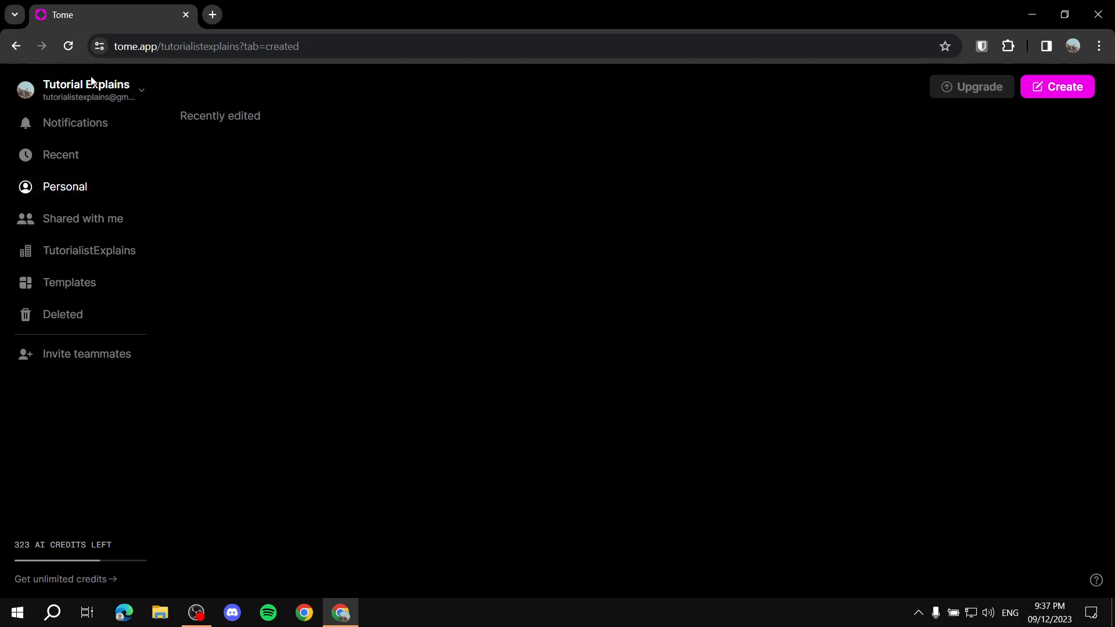
# Step: Check the notifications and compare the yearly and monthly pricing of the subscription plans
pyautogui.click(79, 123)
pyautogui.click(55, 199)
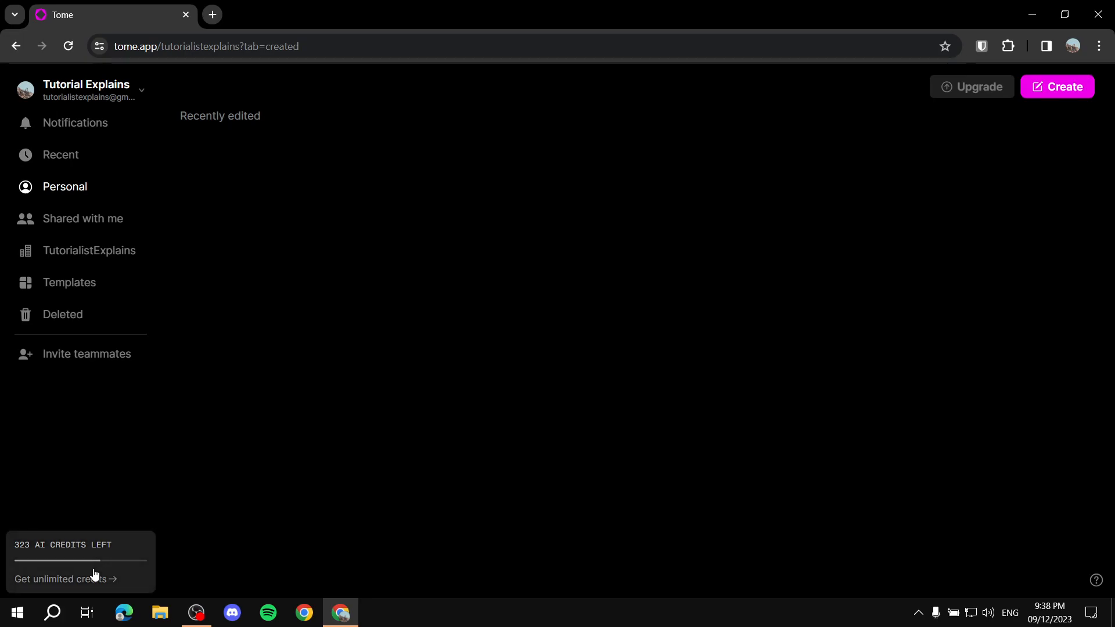
pyautogui.click(21, 590)
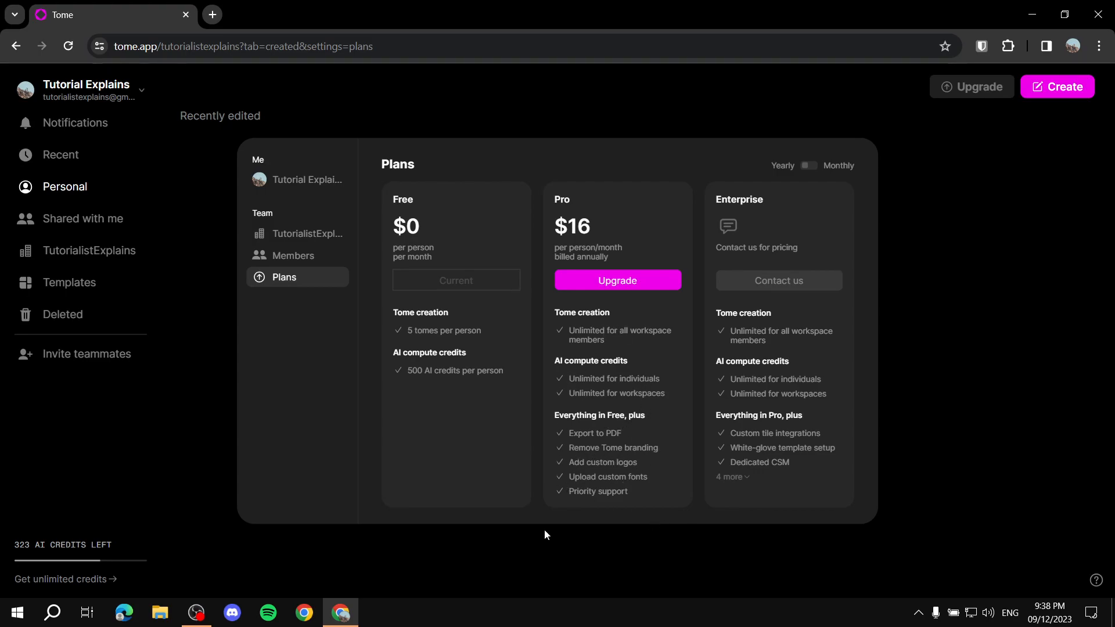
pyautogui.click(812, 167)
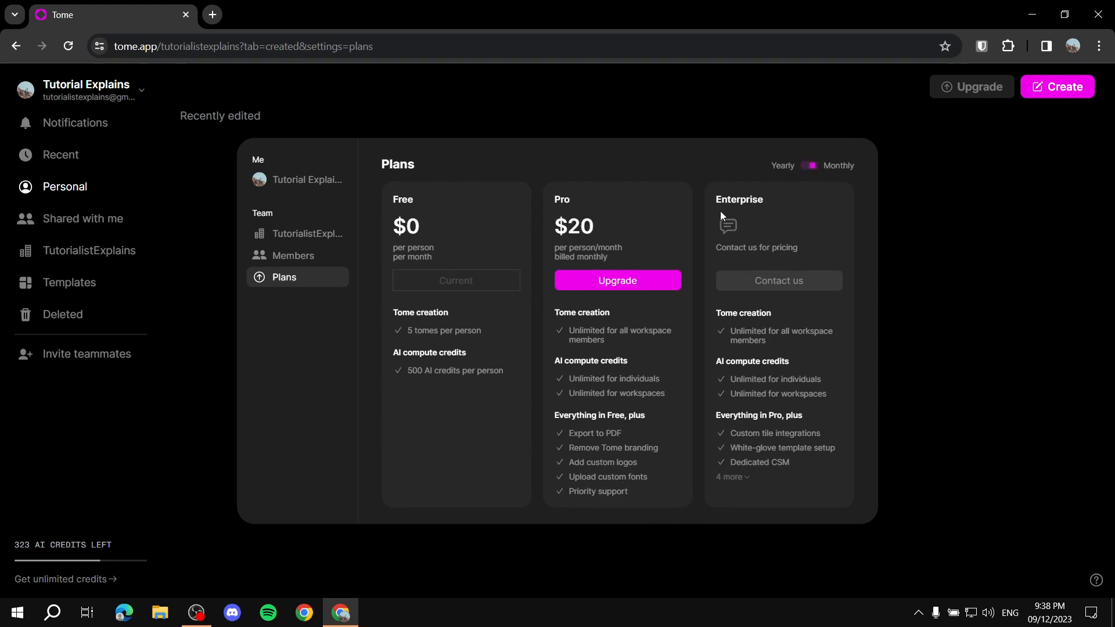
pyautogui.click(812, 167)
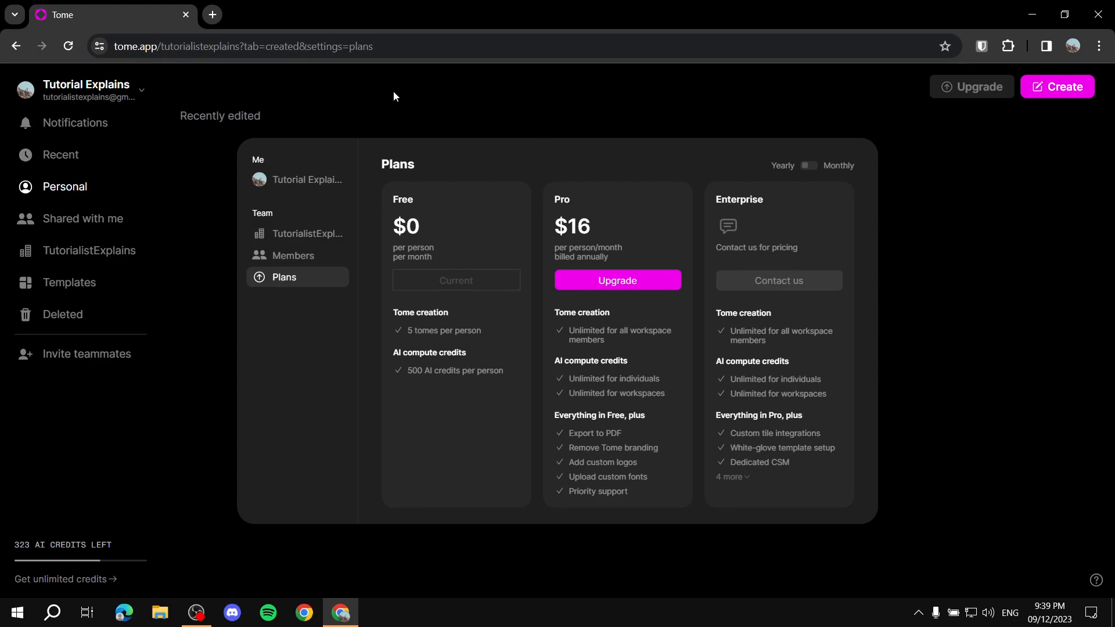
pyautogui.click(454, 96)
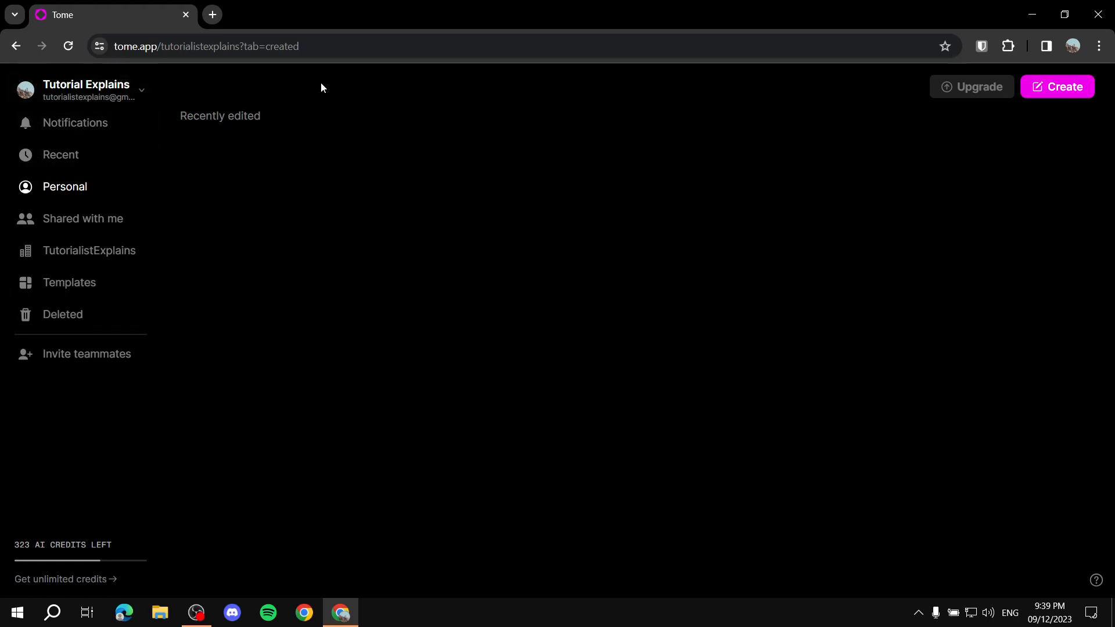
# Step: Look through the workspace's notifications and its personal, shared, team, template and recent sections
pyautogui.click(50, 123)
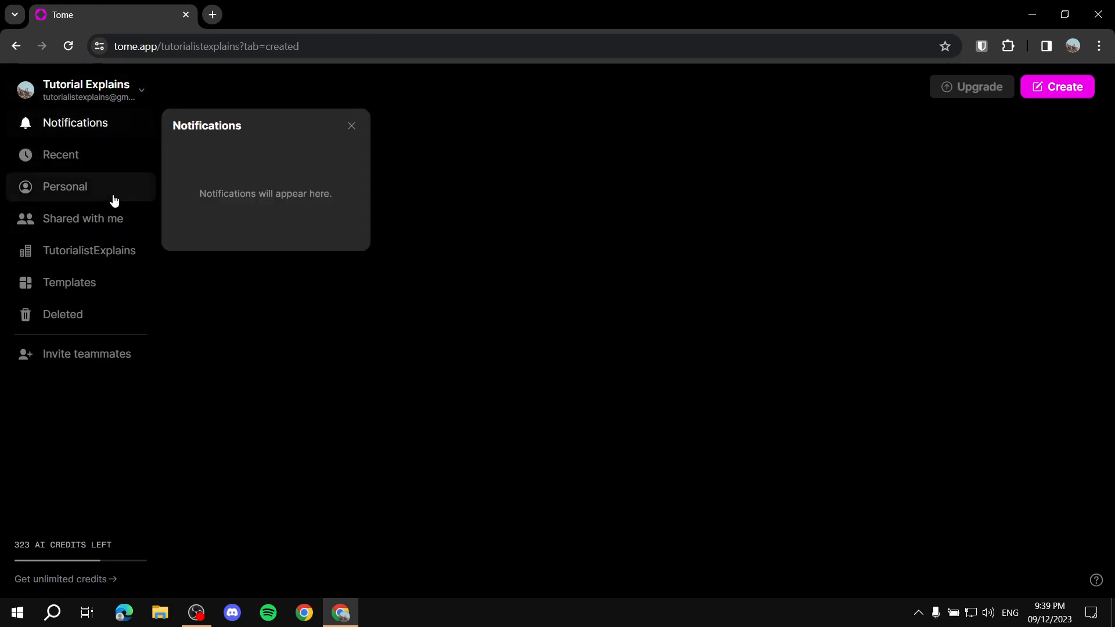
pyautogui.click(60, 186)
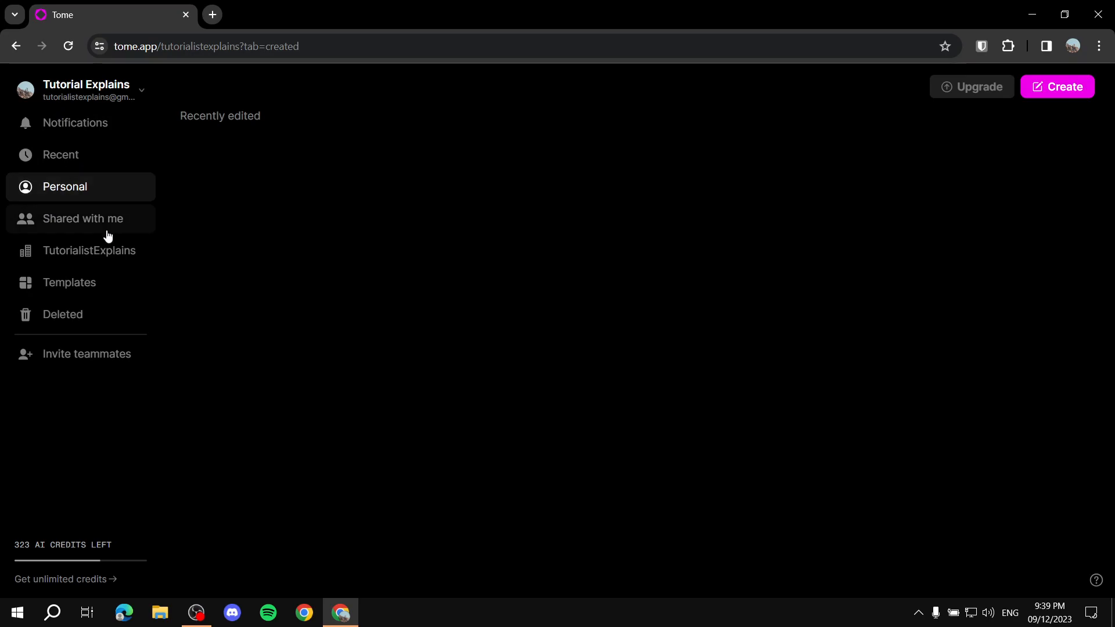
pyautogui.click(75, 125)
pyautogui.click(67, 195)
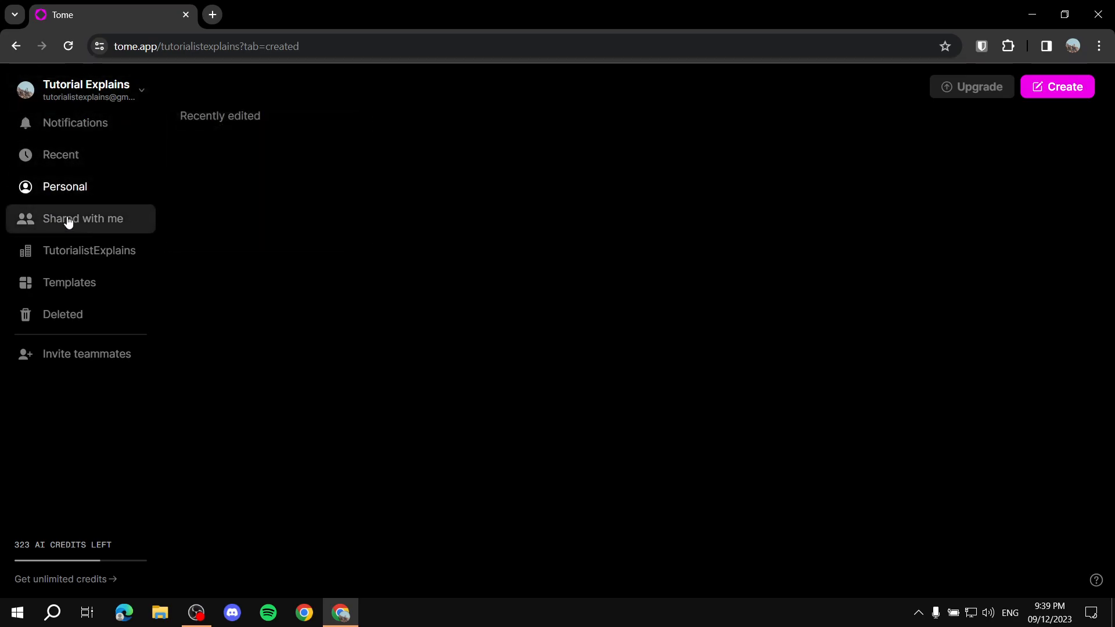
pyautogui.click(87, 219)
pyautogui.click(90, 256)
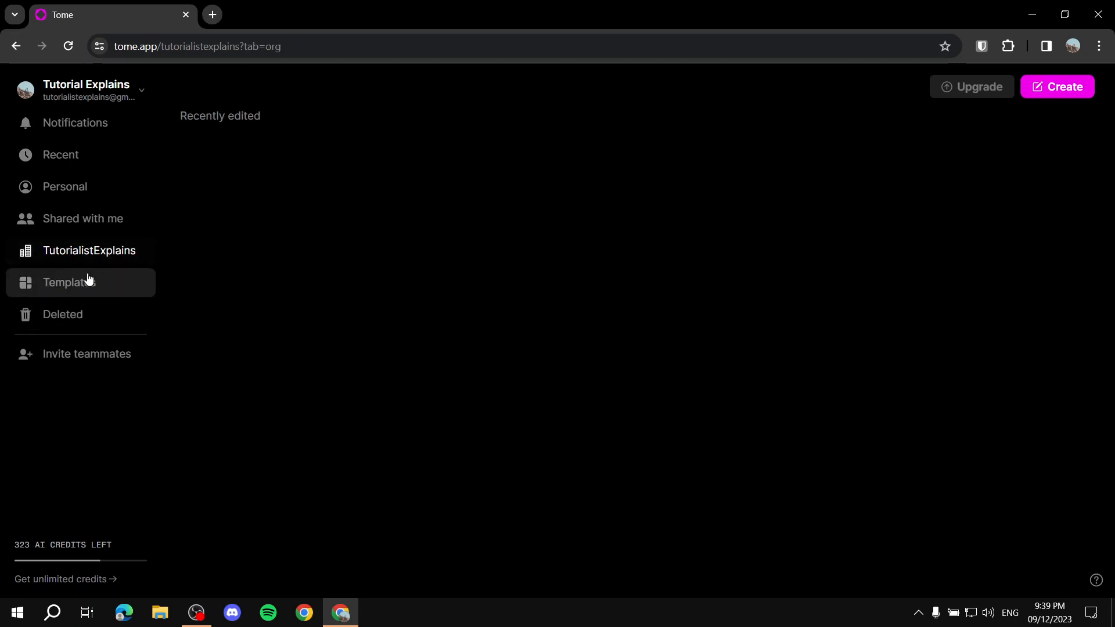
pyautogui.click(70, 285)
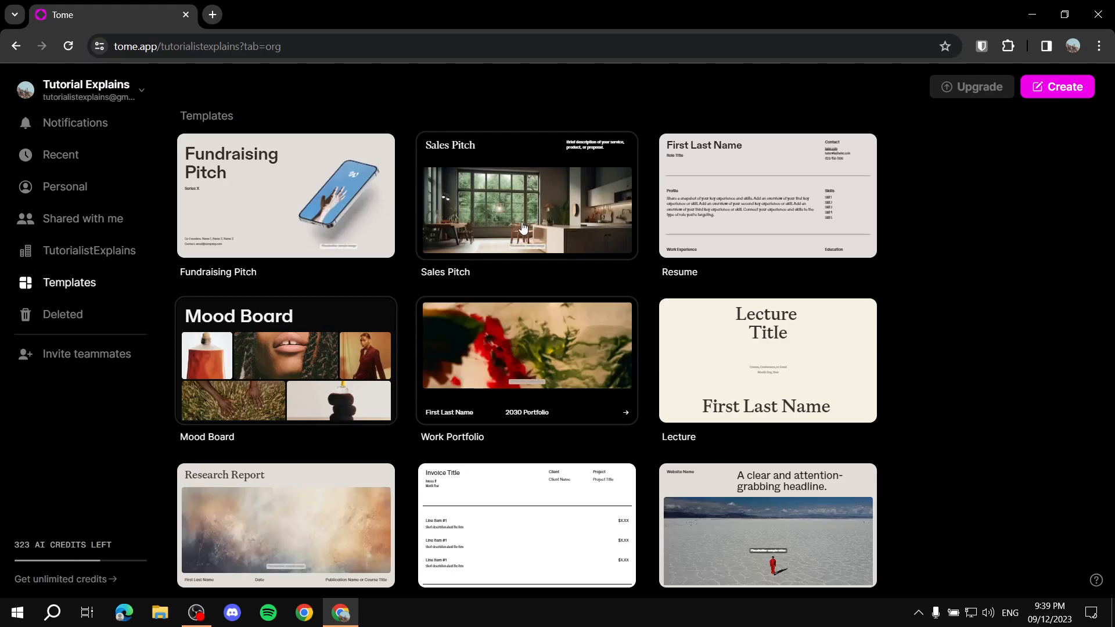
pyautogui.click(27, 124)
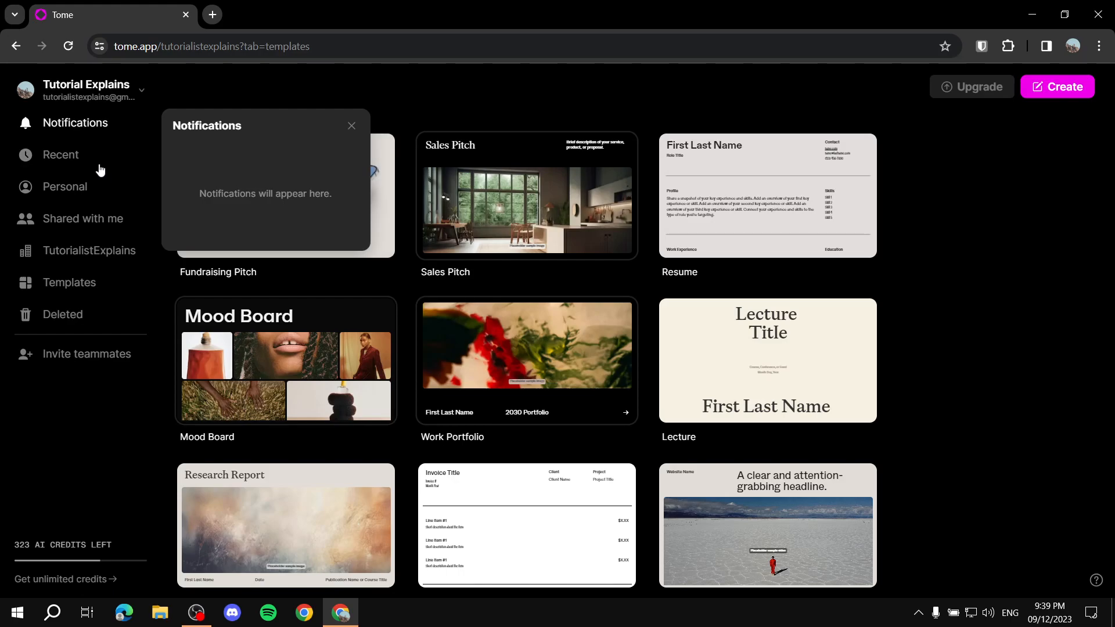
pyautogui.click(85, 155)
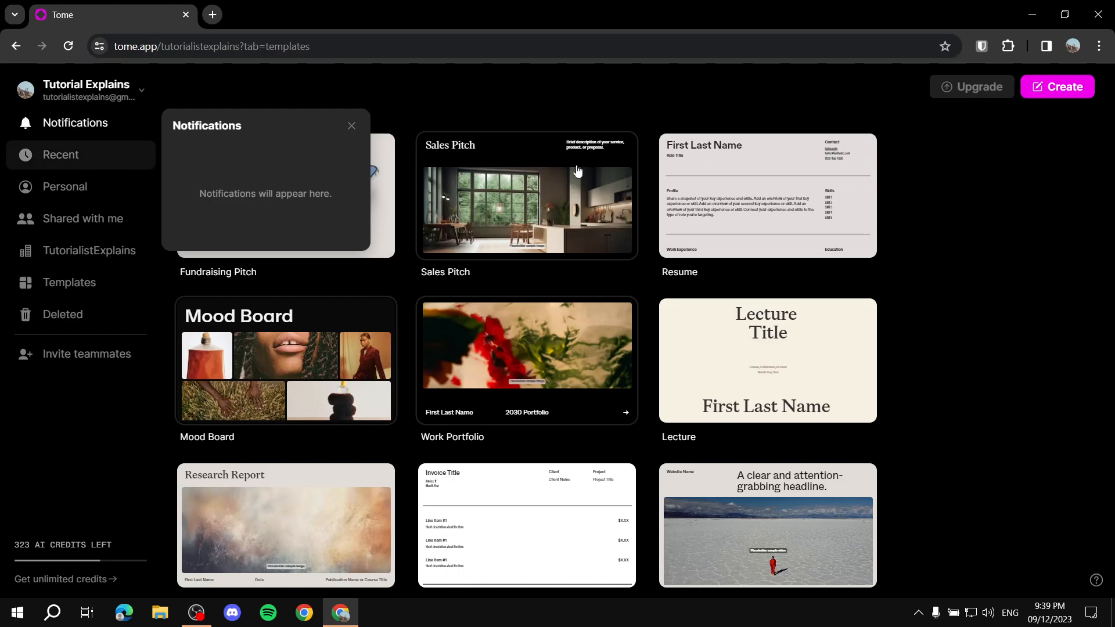
pyautogui.click(351, 127)
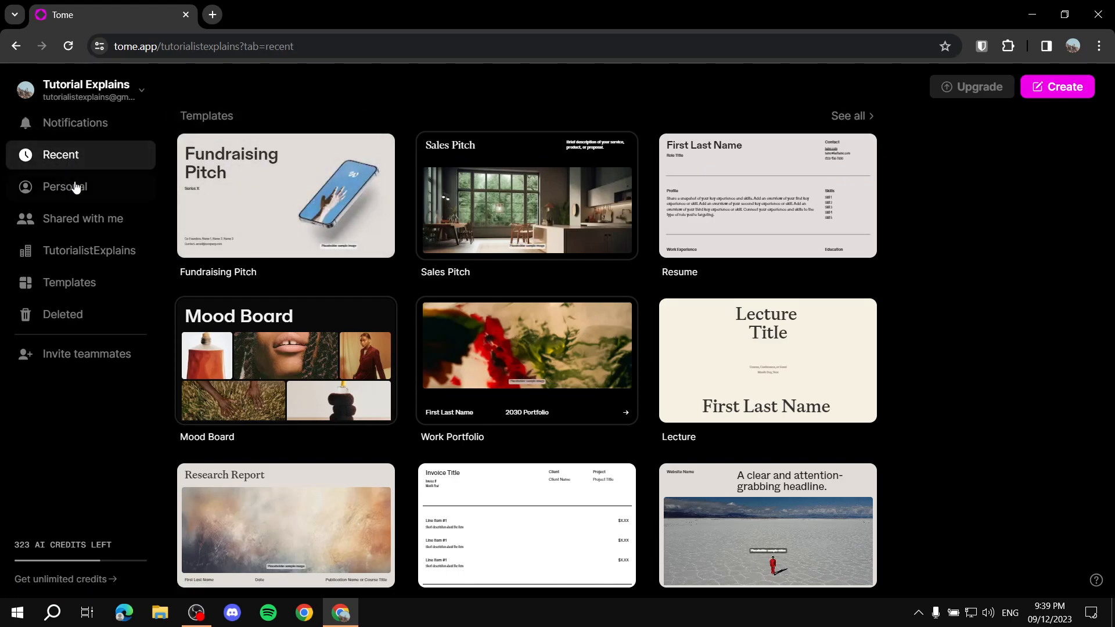
# Step: Create a new blank tome from the personal section
pyautogui.click(77, 186)
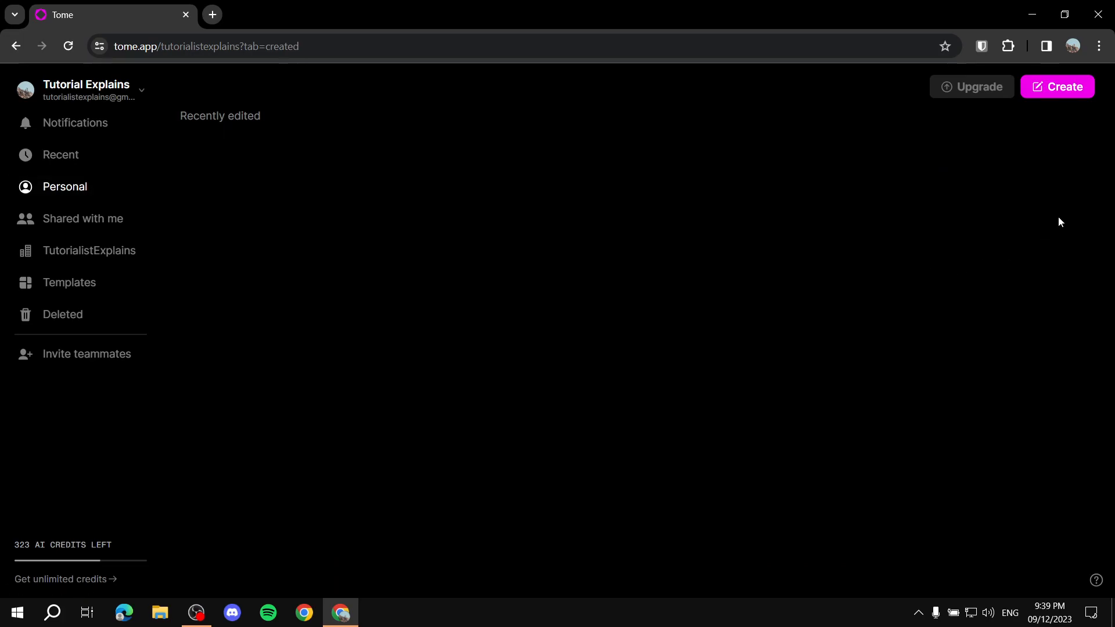
pyautogui.click(1061, 88)
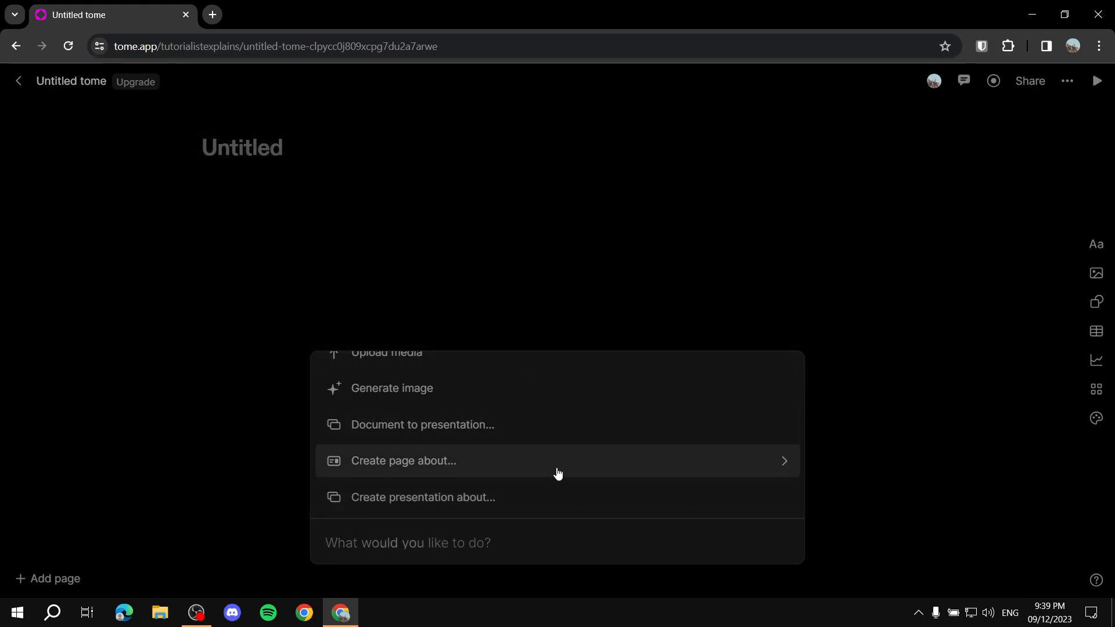
# Step: Examine the commands offered for the new tome, including AI generation, media, tiles, theme, export and sharing
pyautogui.scroll(3, 493, 488)
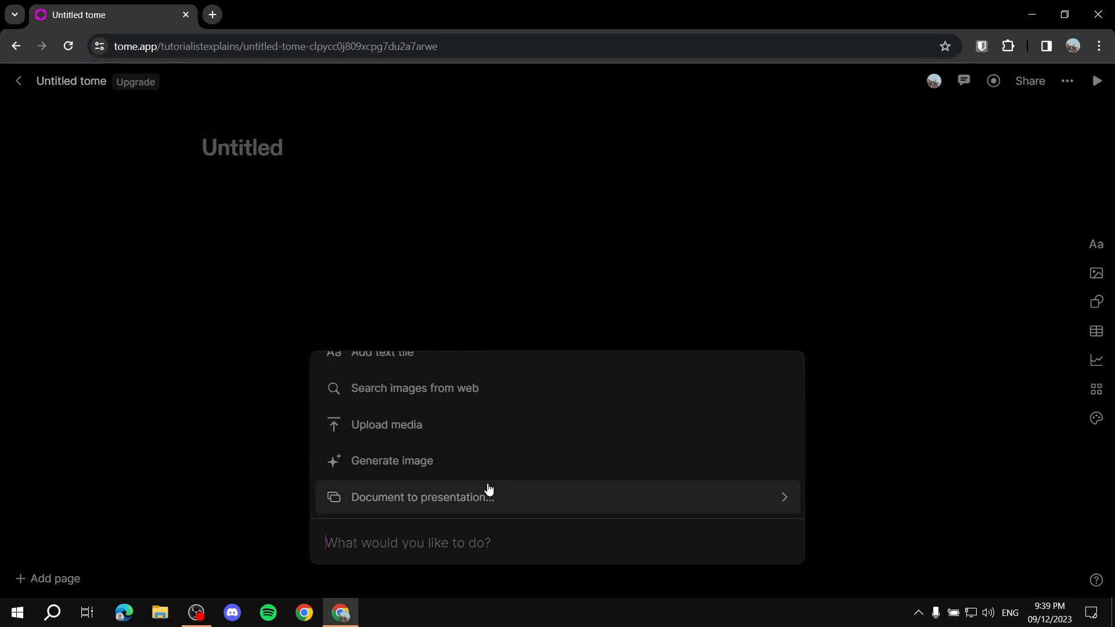
pyautogui.scroll(8, 408, 484)
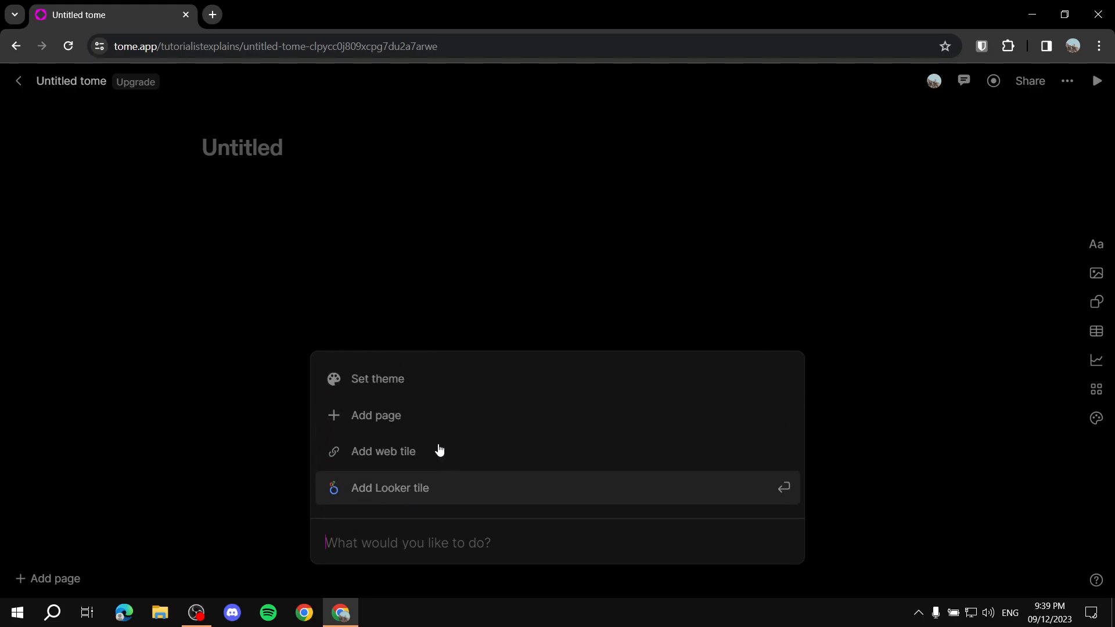
pyautogui.scroll(-5, 423, 394)
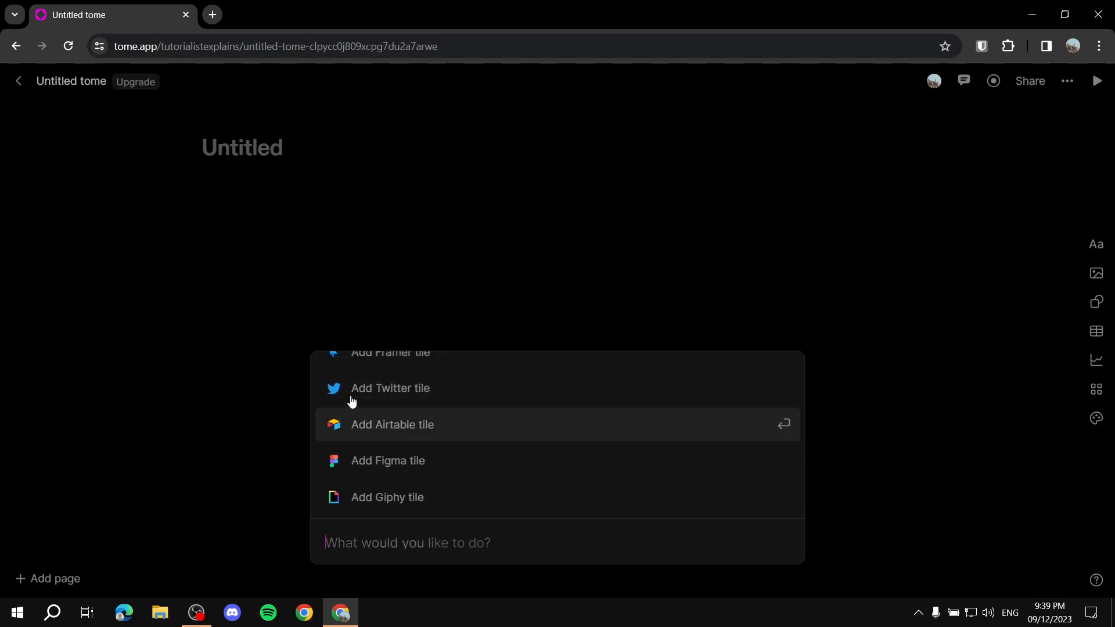
pyautogui.scroll(1, 349, 444)
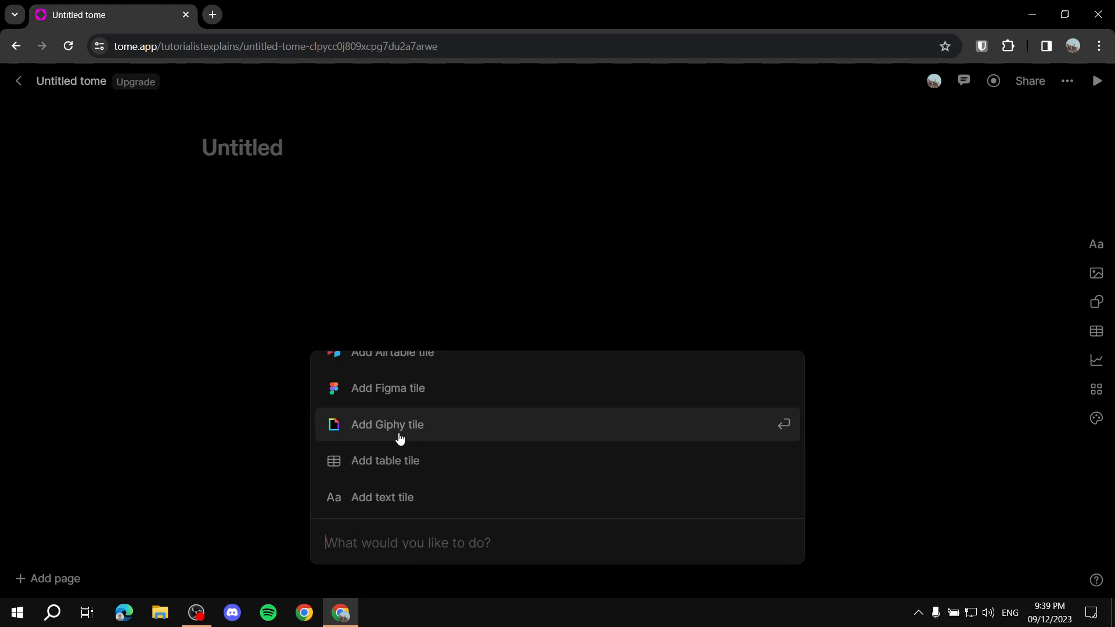
pyautogui.scroll(1, 383, 444)
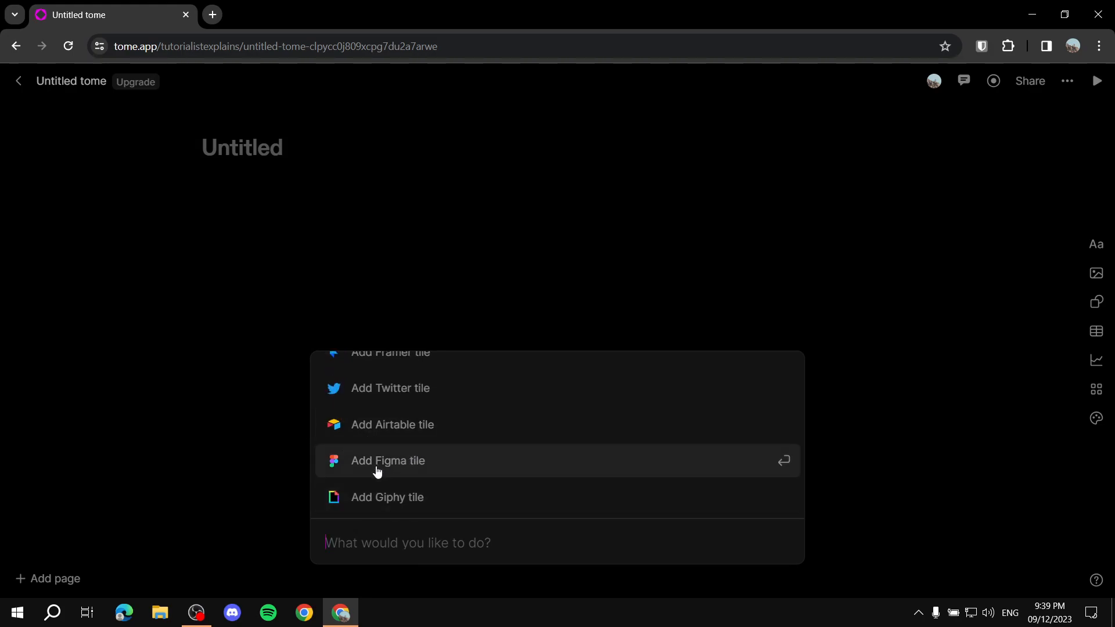
pyautogui.scroll(2, 442, 447)
pyautogui.scroll(-1, 430, 450)
pyautogui.scroll(3, 441, 432)
pyautogui.scroll(-2, 424, 441)
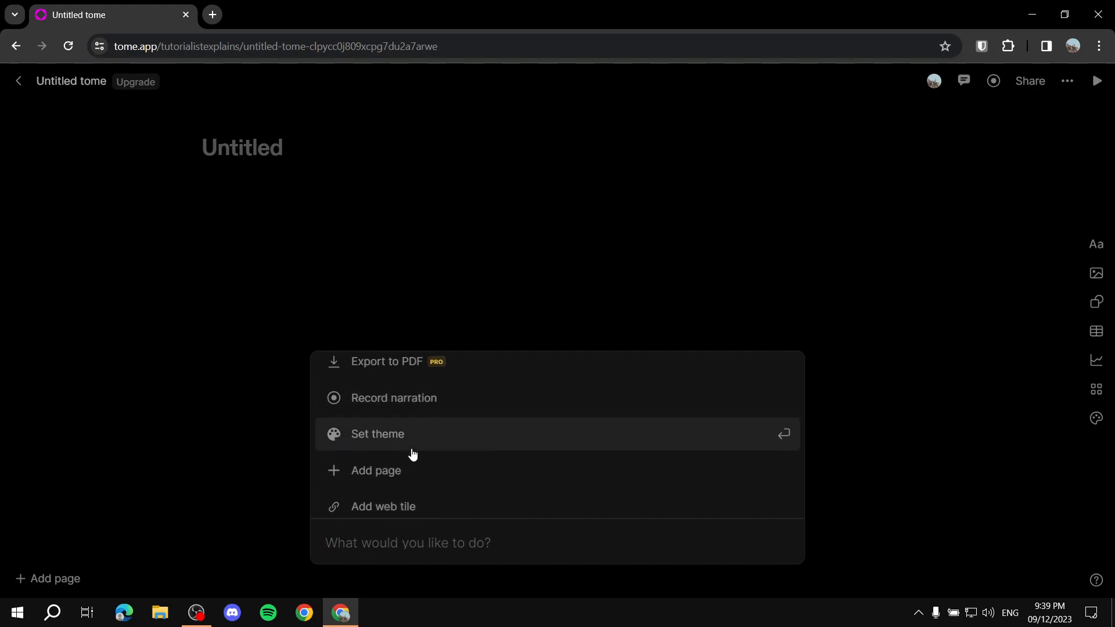
pyautogui.scroll(2, 428, 423)
pyautogui.scroll(2, 404, 416)
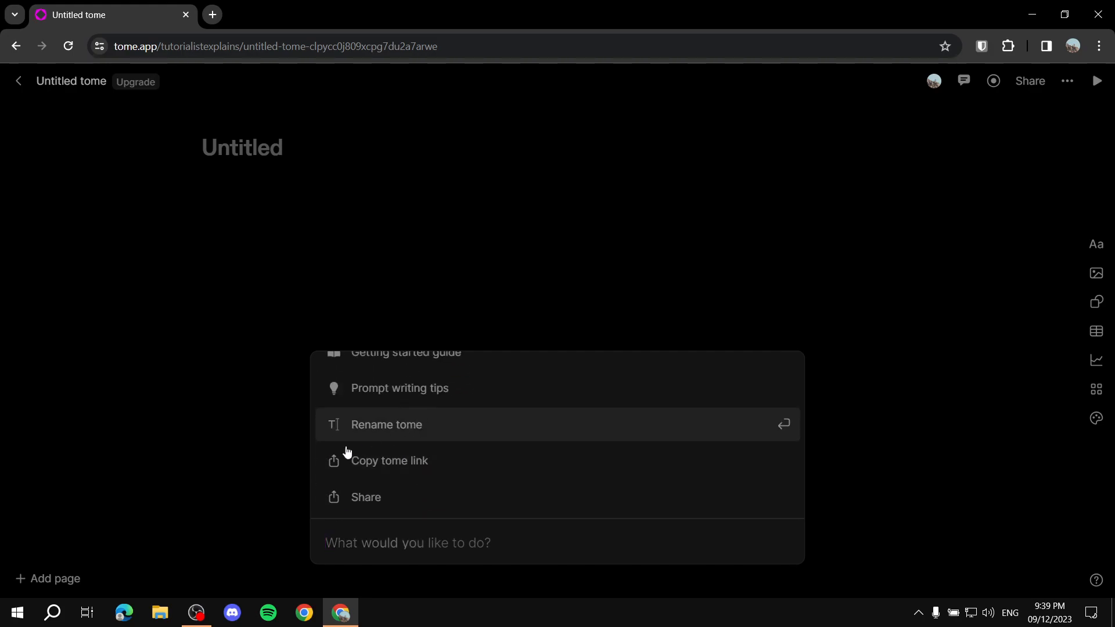
pyautogui.scroll(1, 431, 431)
pyautogui.scroll(-10, 441, 406)
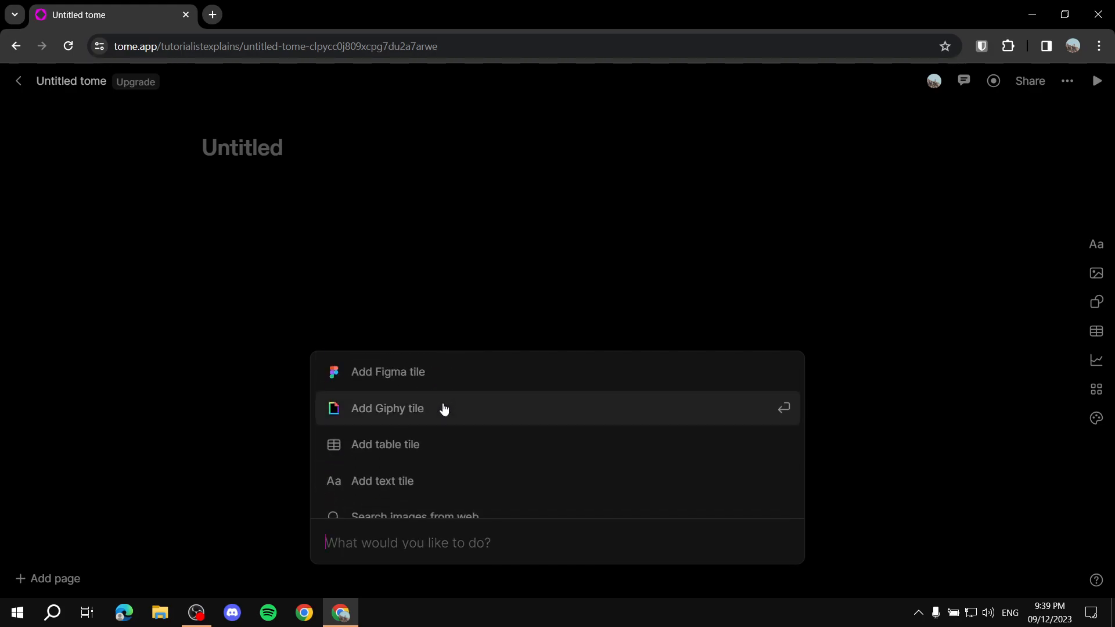
pyautogui.click(263, 515)
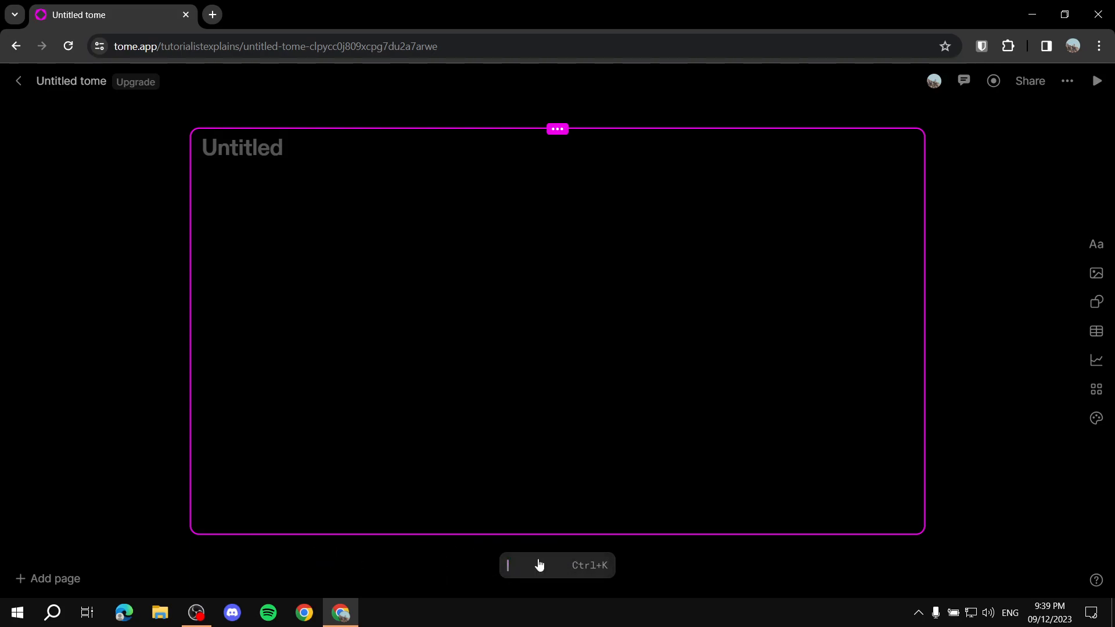
pyautogui.click(463, 561)
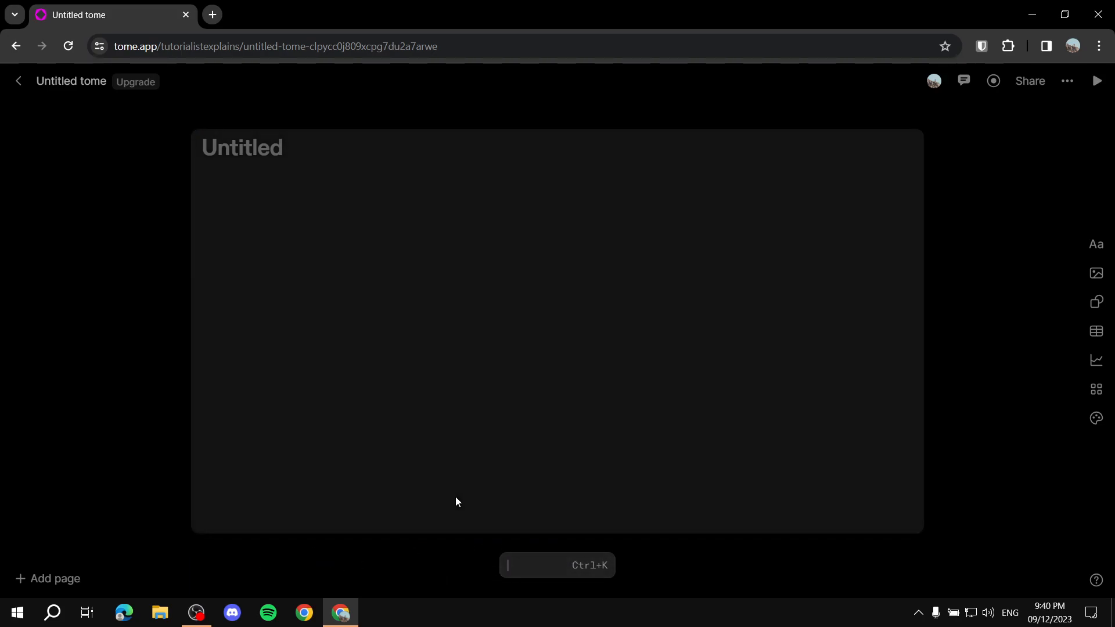
# Step: Generate a presentation outline from the prompt "Create a professional presentation about reptiles."
pyautogui.hotkey('ctrl', 'k')
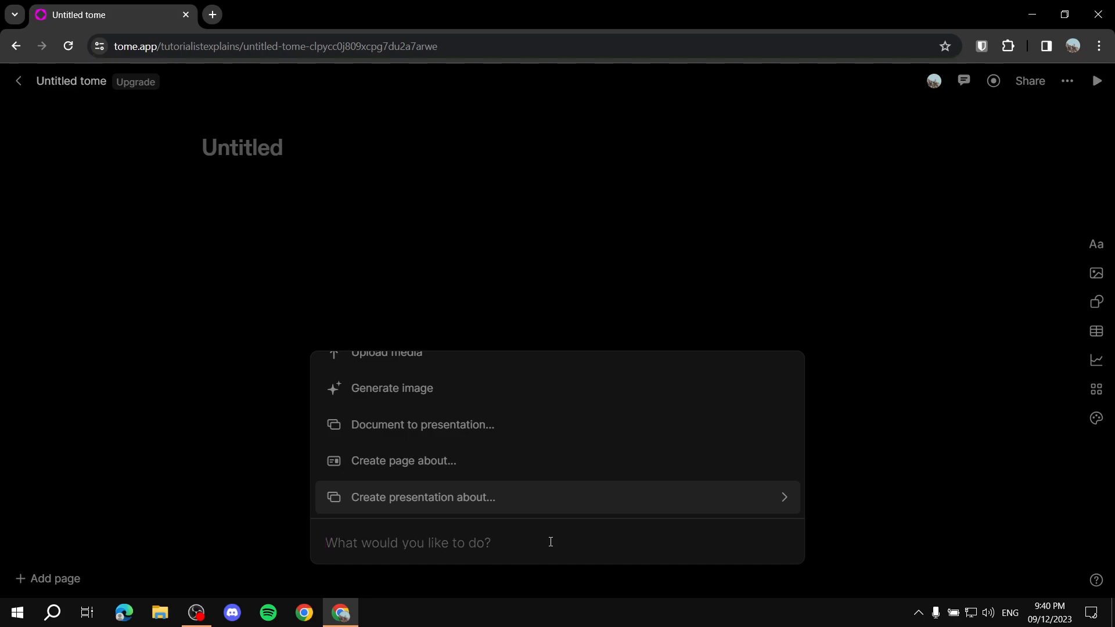
pyautogui.write('Create a professio')
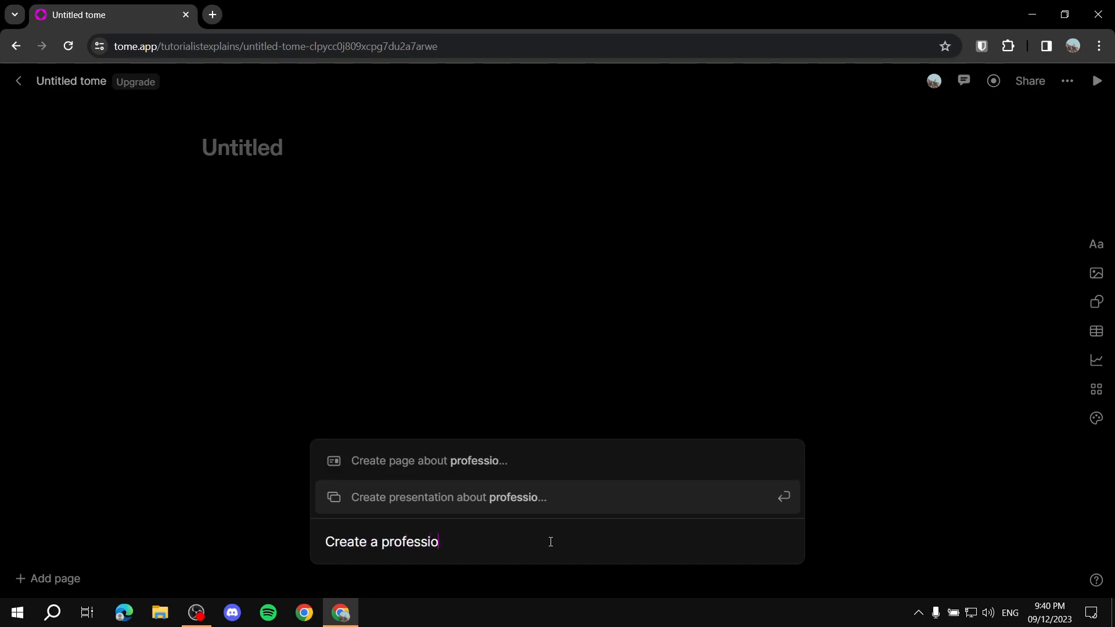
pyautogui.write('nal prese')
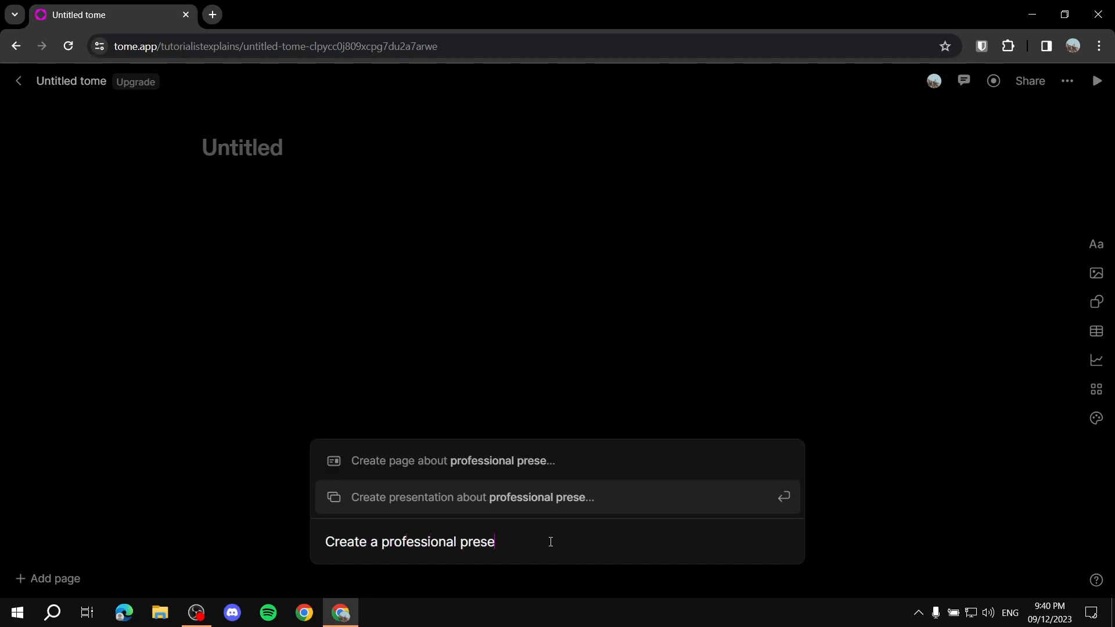
pyautogui.write('ntation abo')
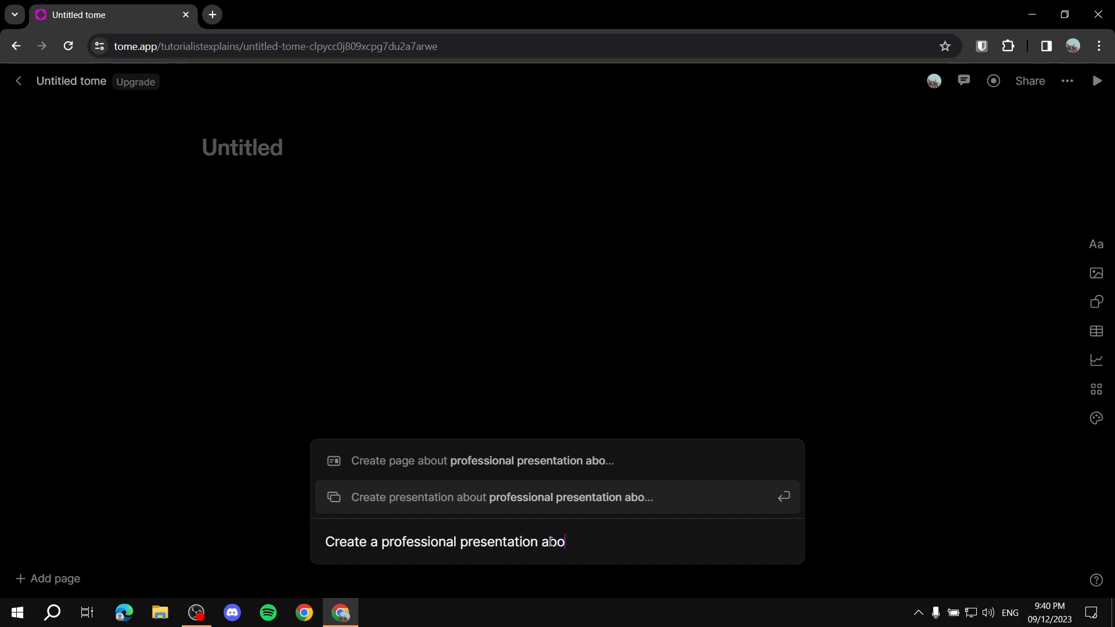
pyautogui.write('ut reptiles.')
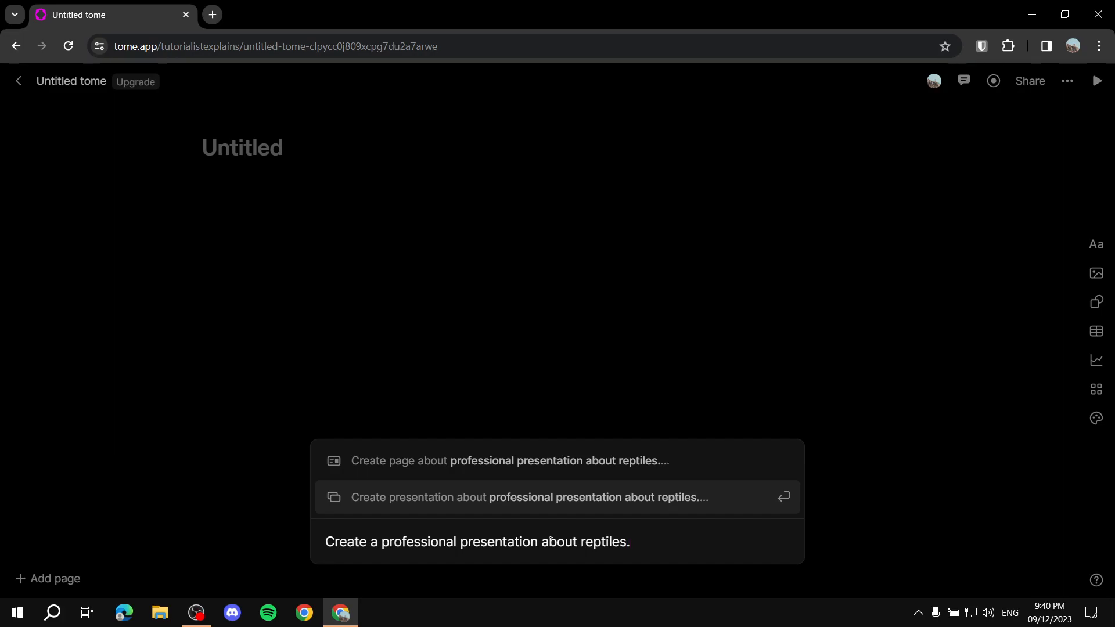
pyautogui.press('Return')
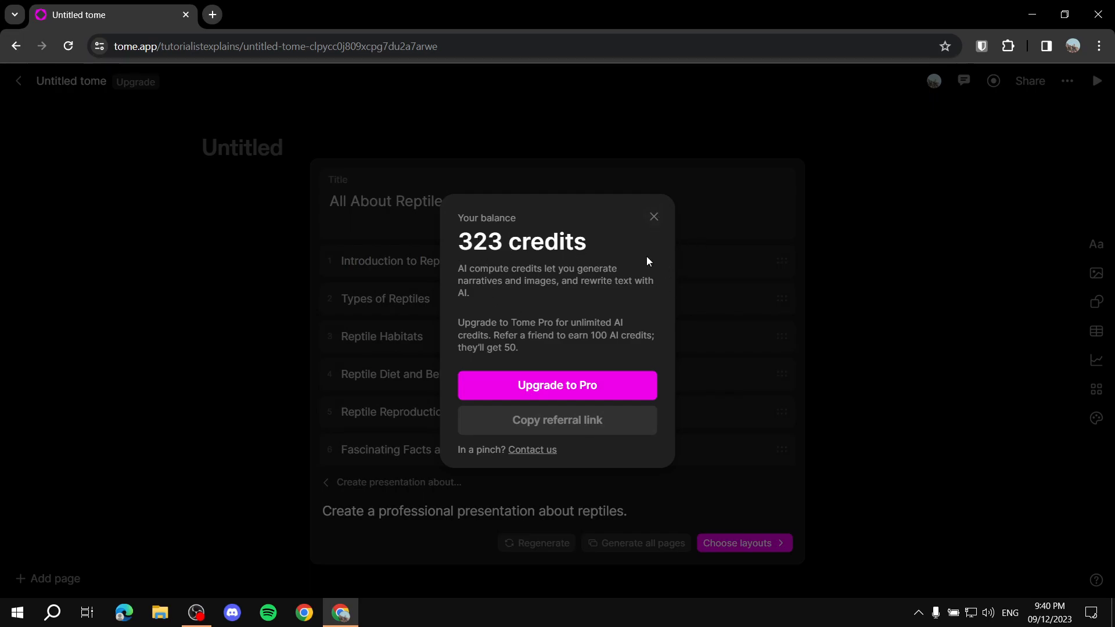
# Step: Dismiss the credit balance notice and accept the generated outline to continue to choosing layouts
pyautogui.click(653, 217)
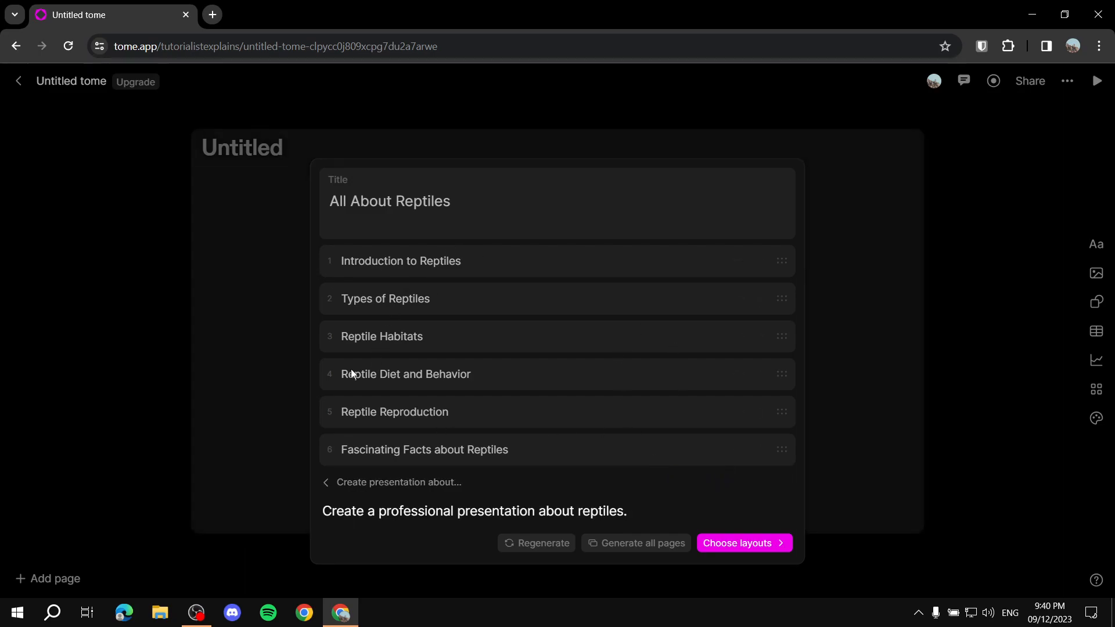
pyautogui.moveTo(736, 457)
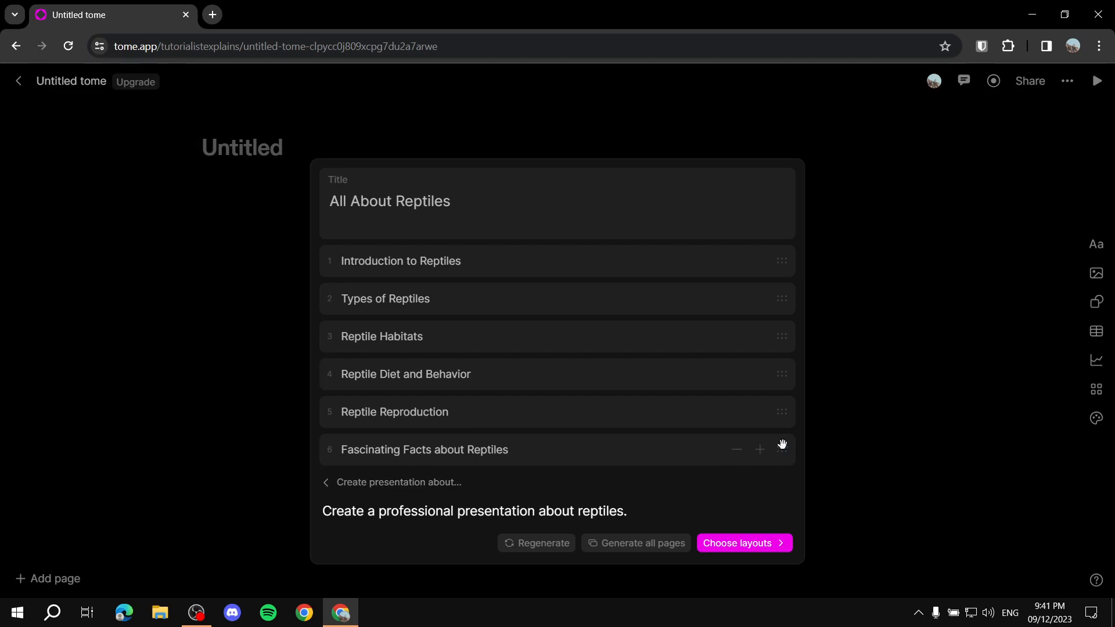
pyautogui.moveTo(782, 416)
pyautogui.mouseDown()
pyautogui.moveTo(782, 374)
pyautogui.moveTo(786, 414)
pyautogui.mouseUp()
pyautogui.moveTo(779, 311)
pyautogui.mouseDown()
pyautogui.moveTo(784, 281)
pyautogui.moveTo(784, 302)
pyautogui.moveTo(779, 291)
pyautogui.mouseUp()
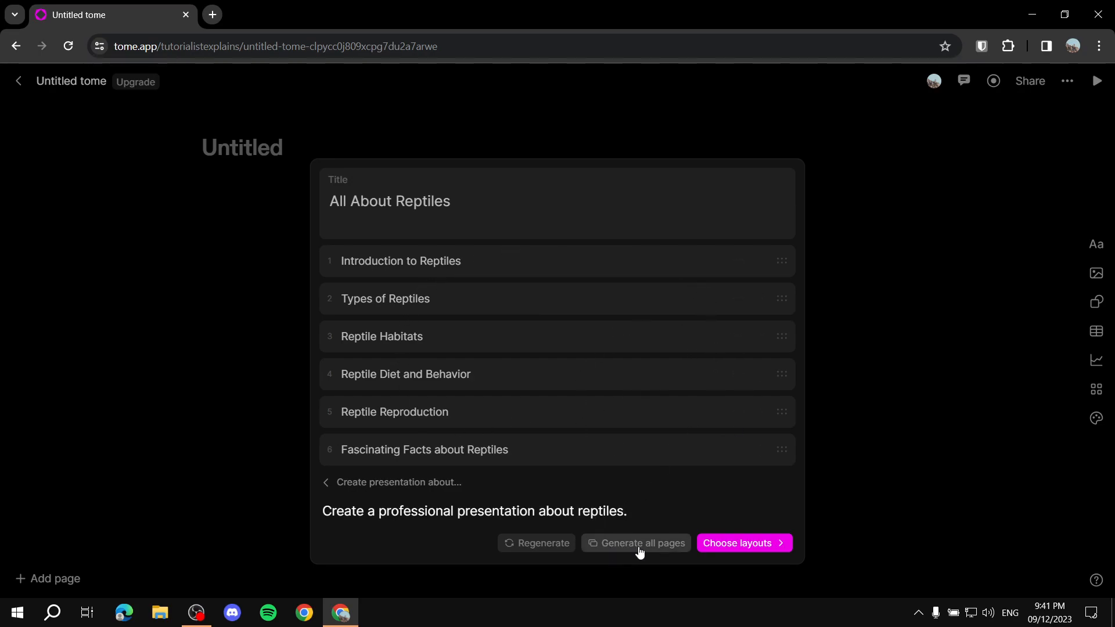
pyautogui.click(743, 544)
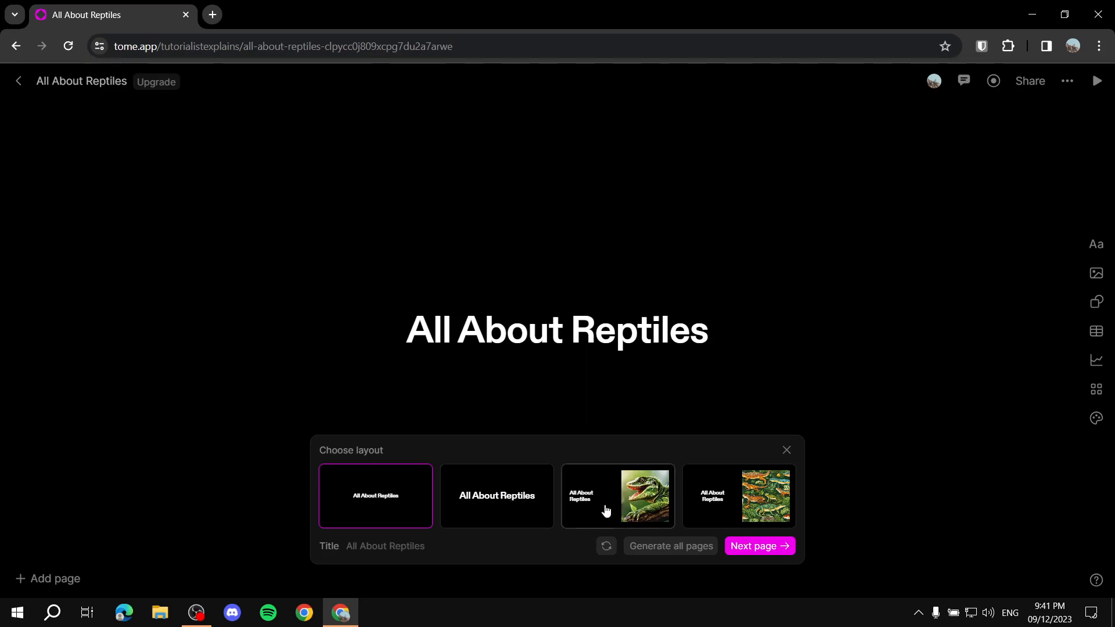
# Step: Choose the title layout with the illustrated multi-reptile jungle image and generate all pages of the presentation
pyautogui.click(615, 506)
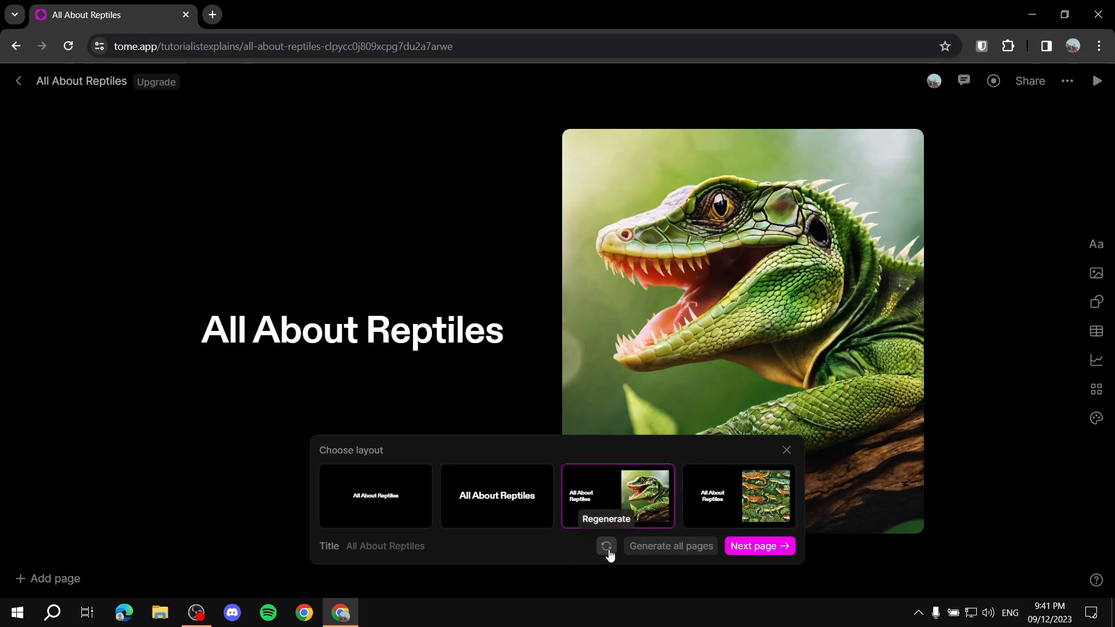
pyautogui.click(723, 511)
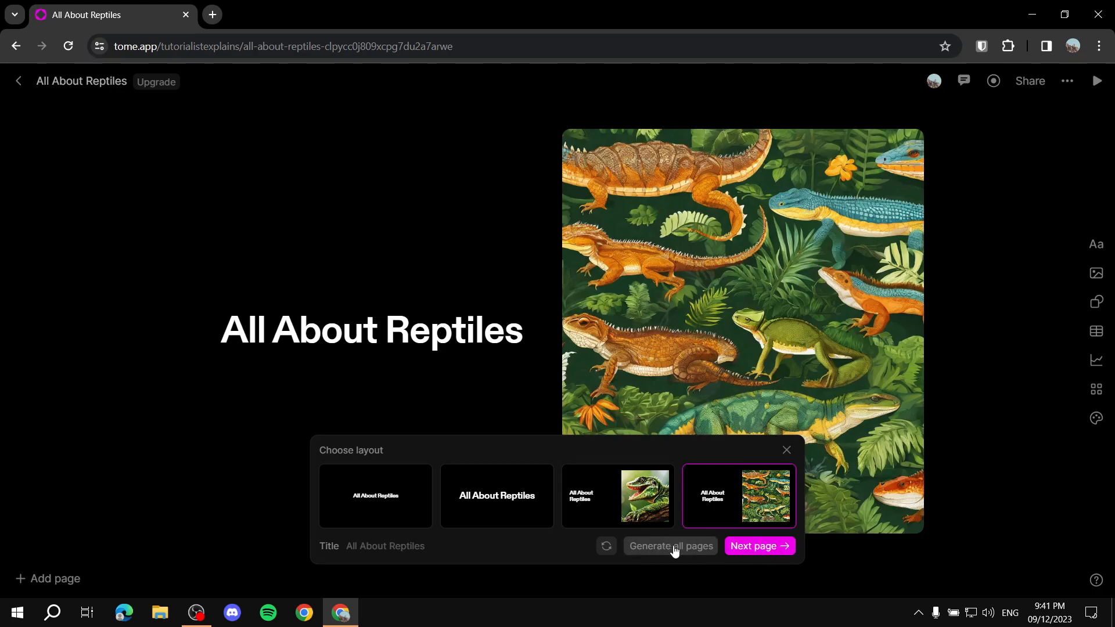
pyautogui.click(694, 545)
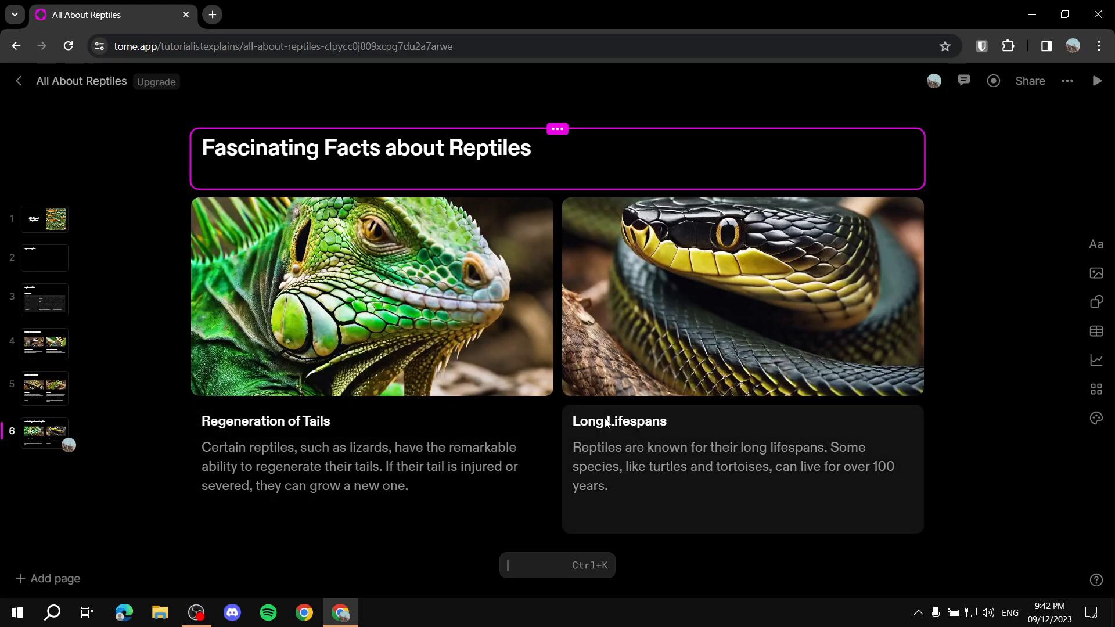
# Step: Review each generated page of the reptile presentation, from the title page to the fascinating facts page
pyautogui.click(136, 309)
pyautogui.click(41, 223)
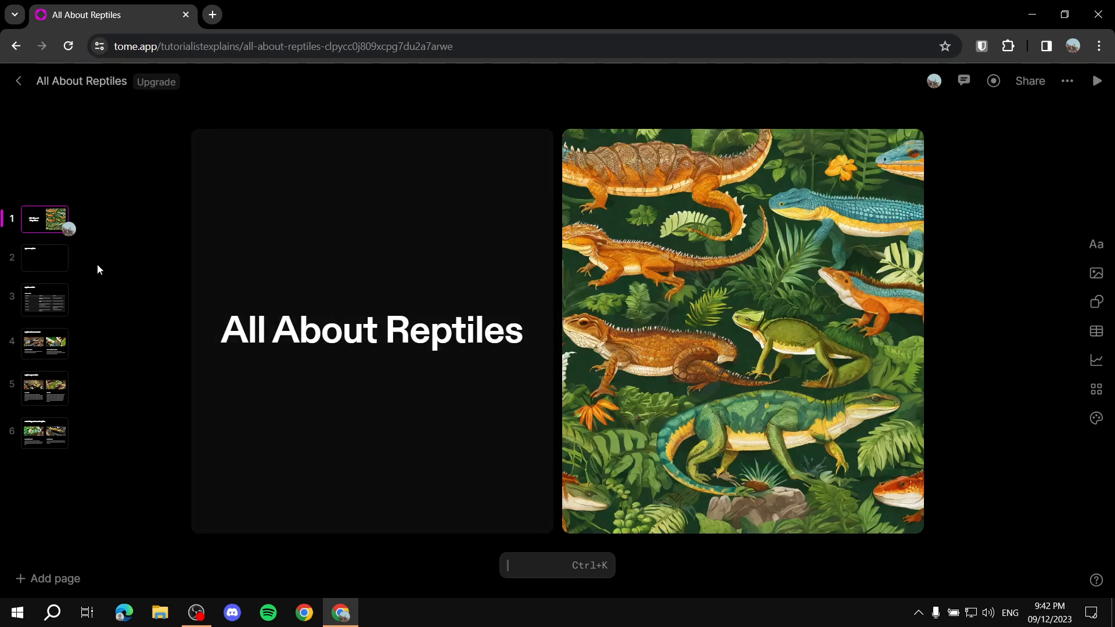
pyautogui.click(36, 250)
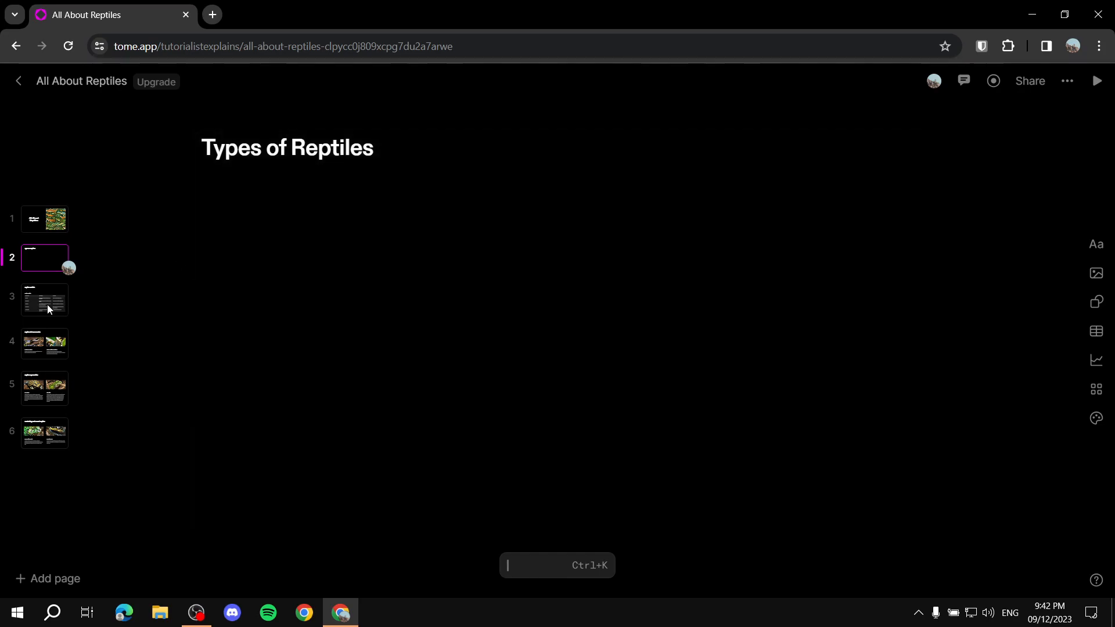
pyautogui.click(46, 303)
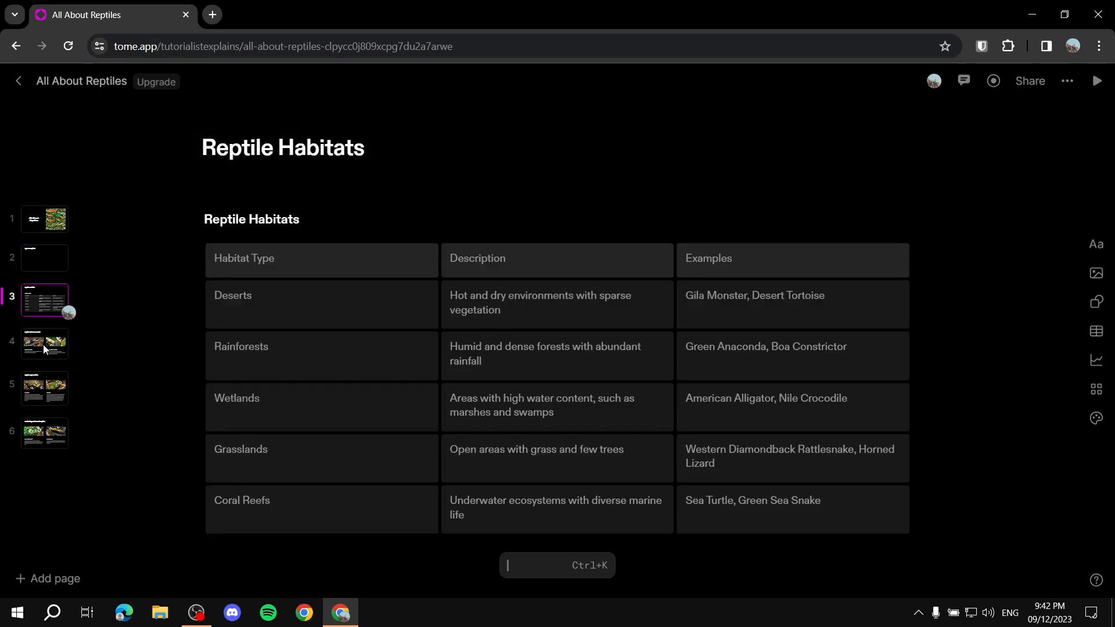
pyautogui.scroll(-1, 273, 308)
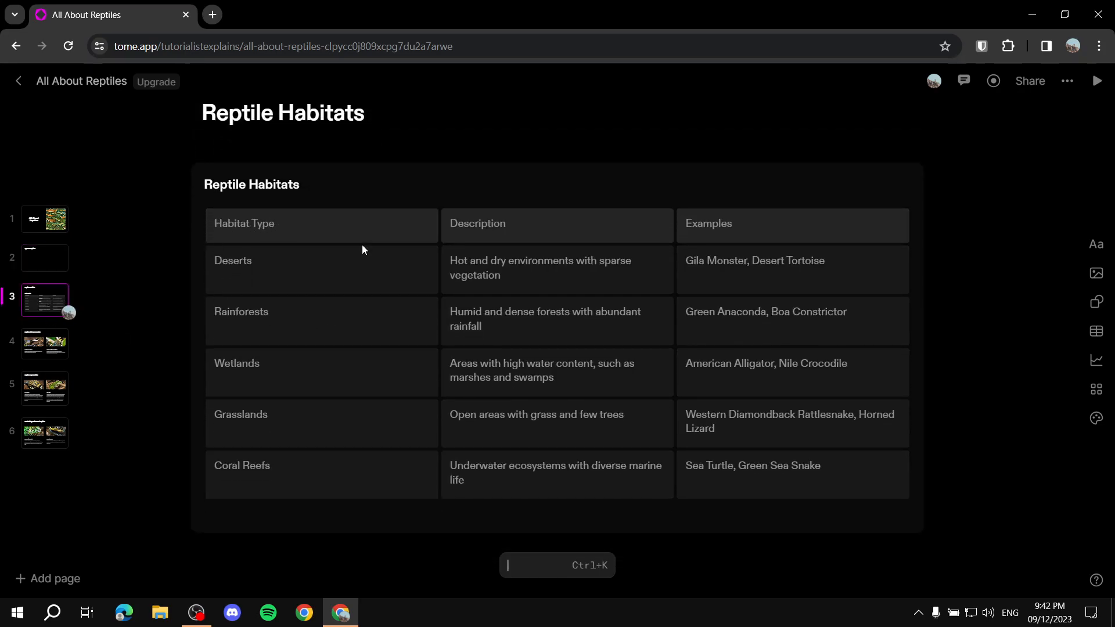
pyautogui.click(30, 351)
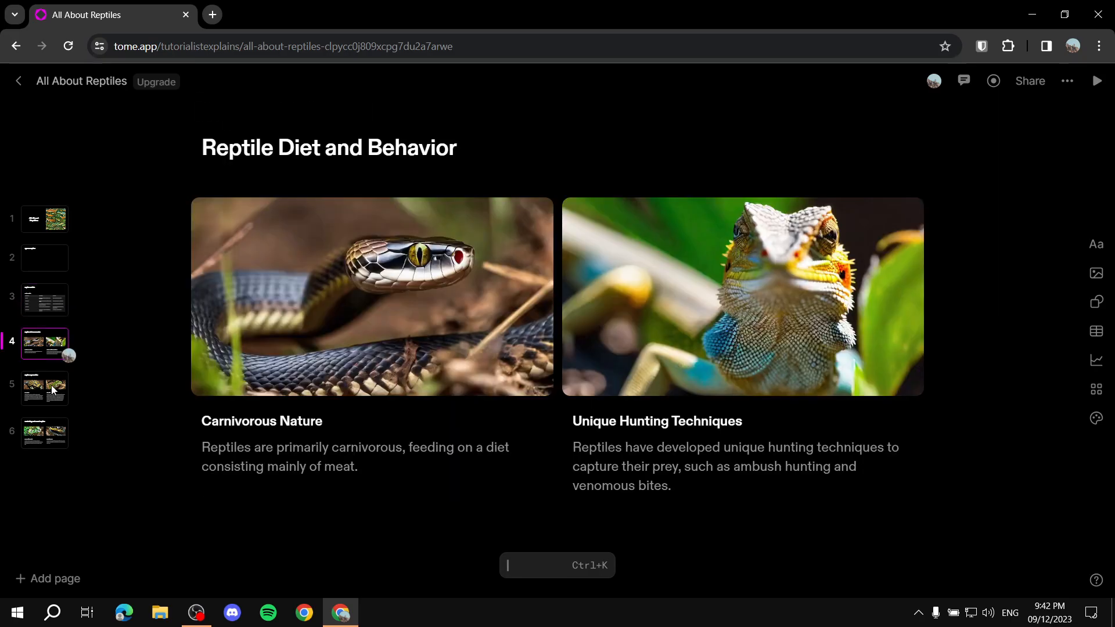
pyautogui.click(49, 399)
pyautogui.click(45, 450)
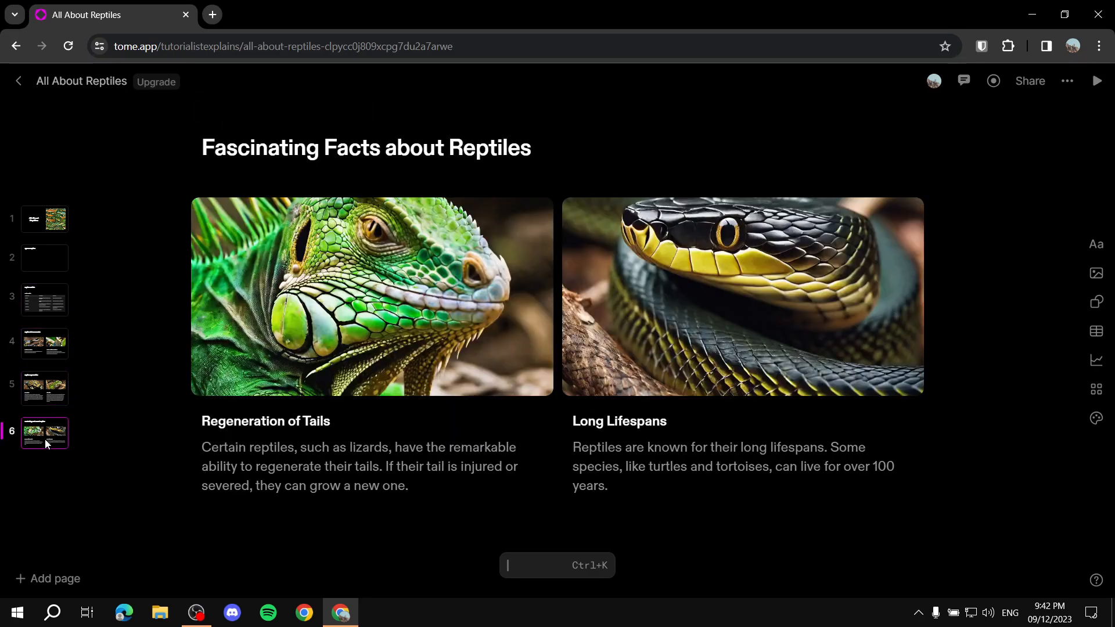
# Step: From the empty Types of Reptiles page, generate a new page with the prompt "Write about the type of reptiles in this page."
pyautogui.click(45, 256)
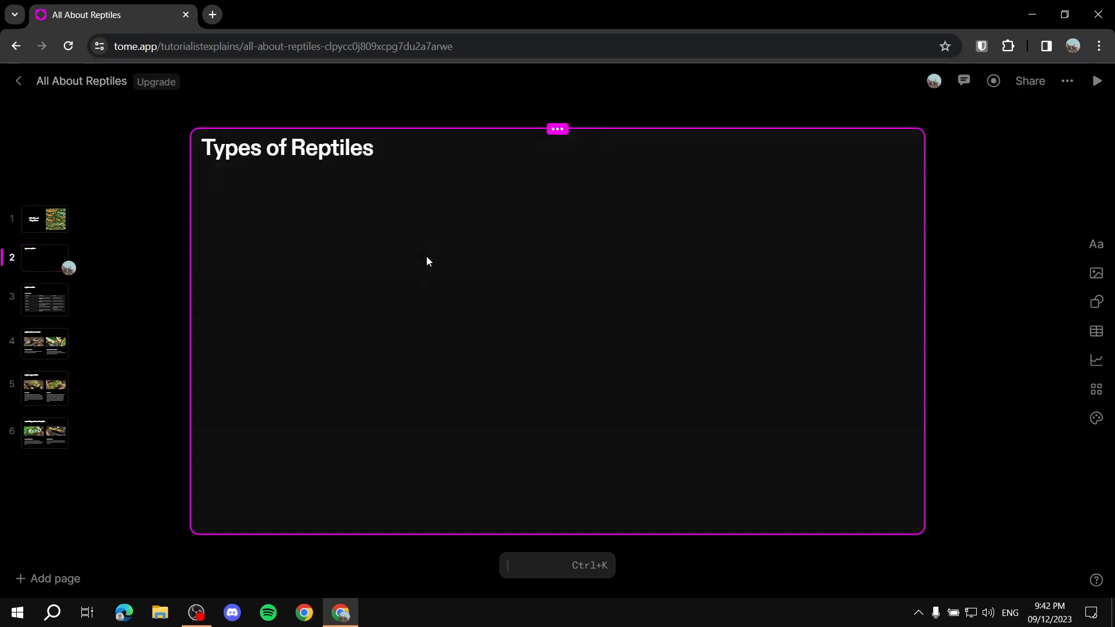
pyautogui.click(427, 257)
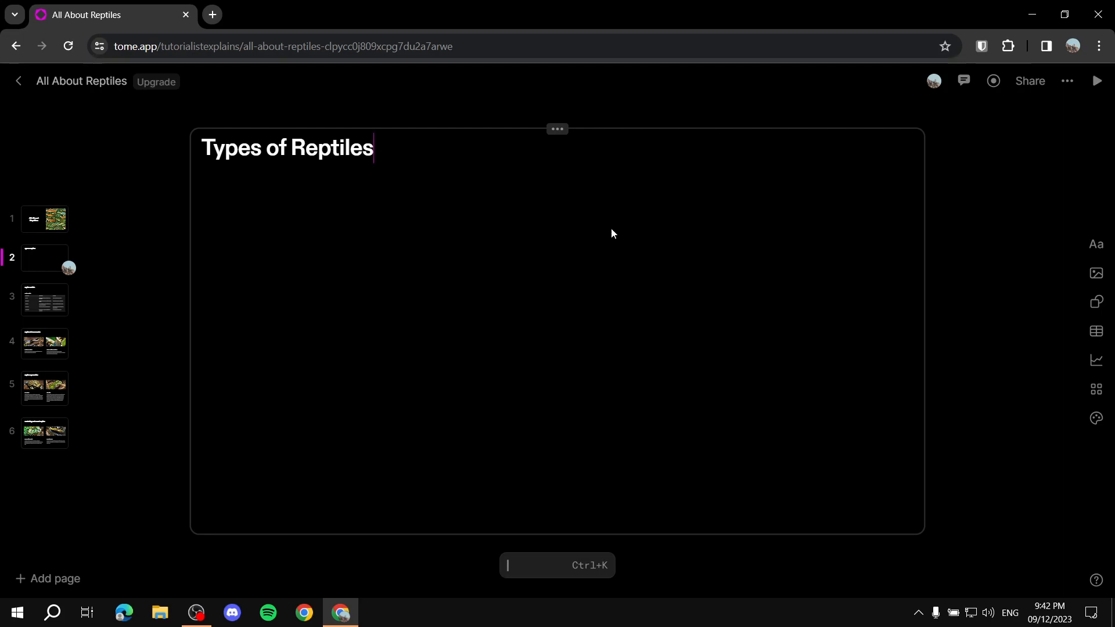
pyautogui.click(569, 566)
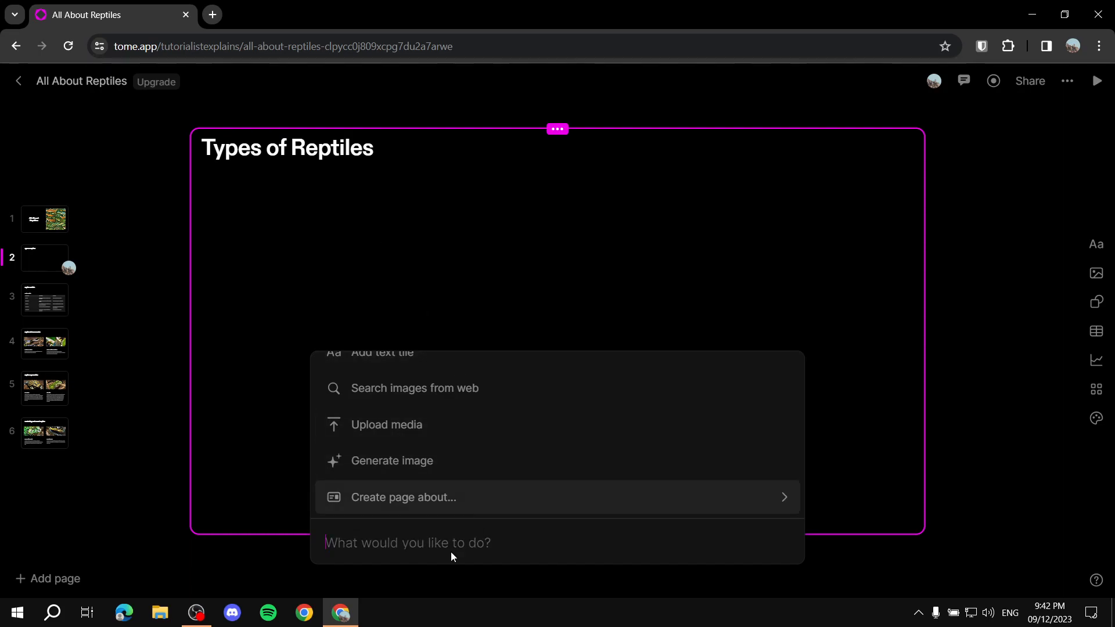
pyautogui.write('WR')
pyautogui.press('BackSpace')
pyautogui.write('rite about the type of reptiles in this ')
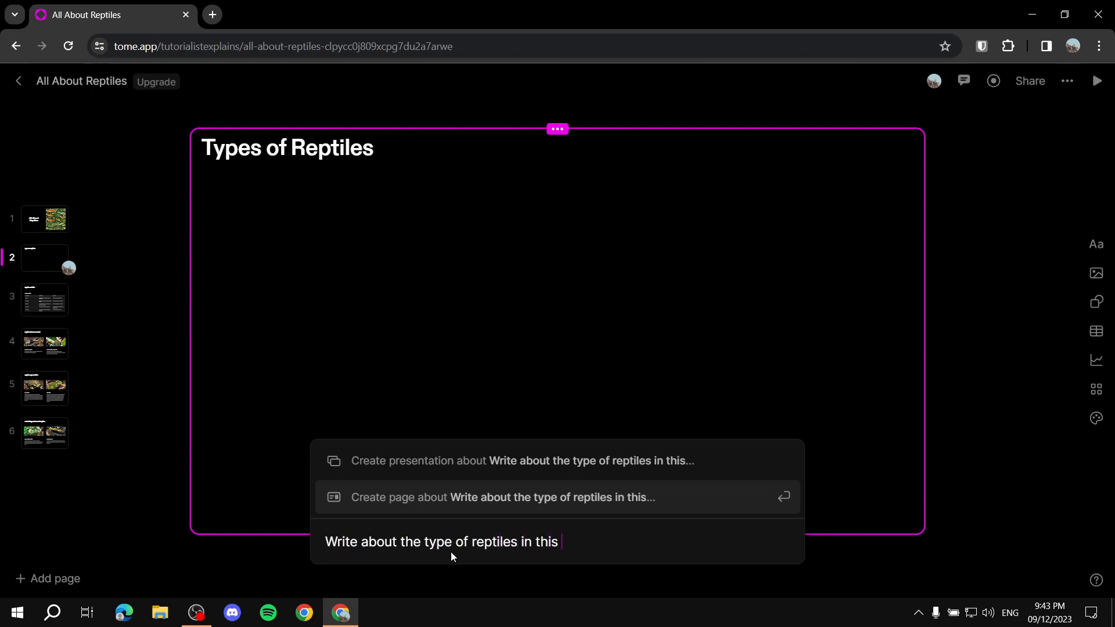
pyautogui.write('page.')
pyautogui.press('Return')
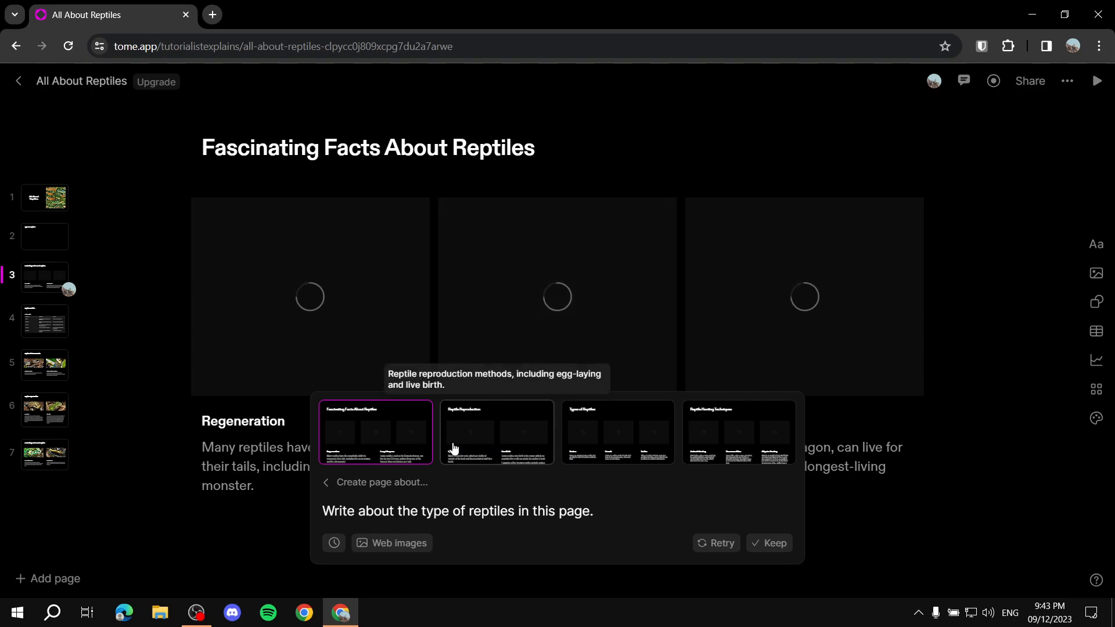
# Step: Compare the generated page variations and keep the Reptile Hunting Techniques version
pyautogui.click(492, 451)
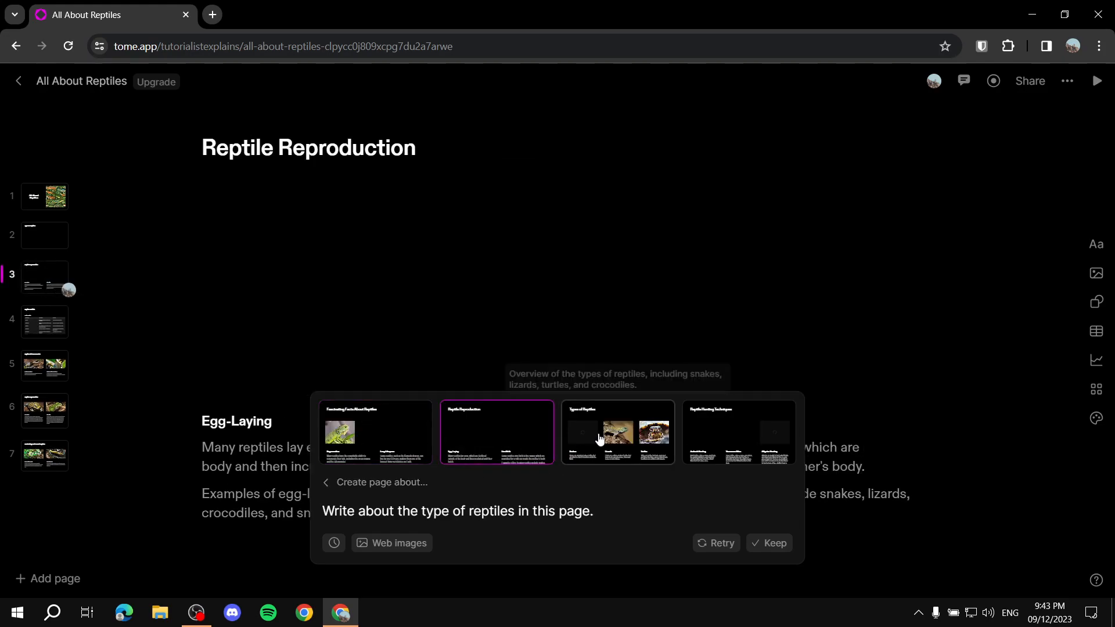
pyautogui.click(598, 439)
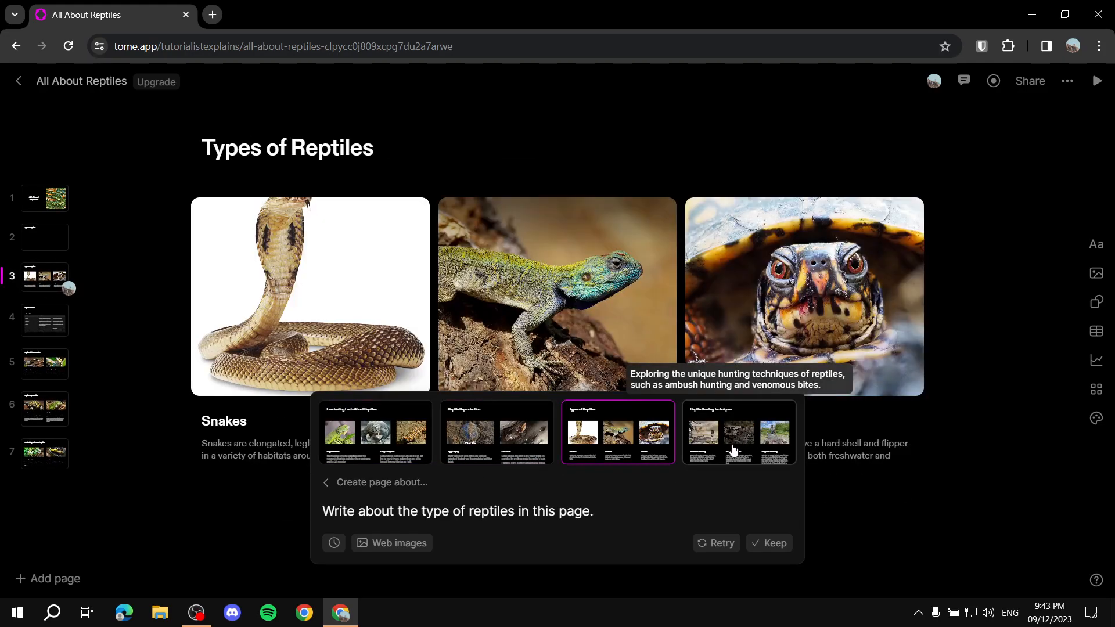
pyautogui.click(745, 444)
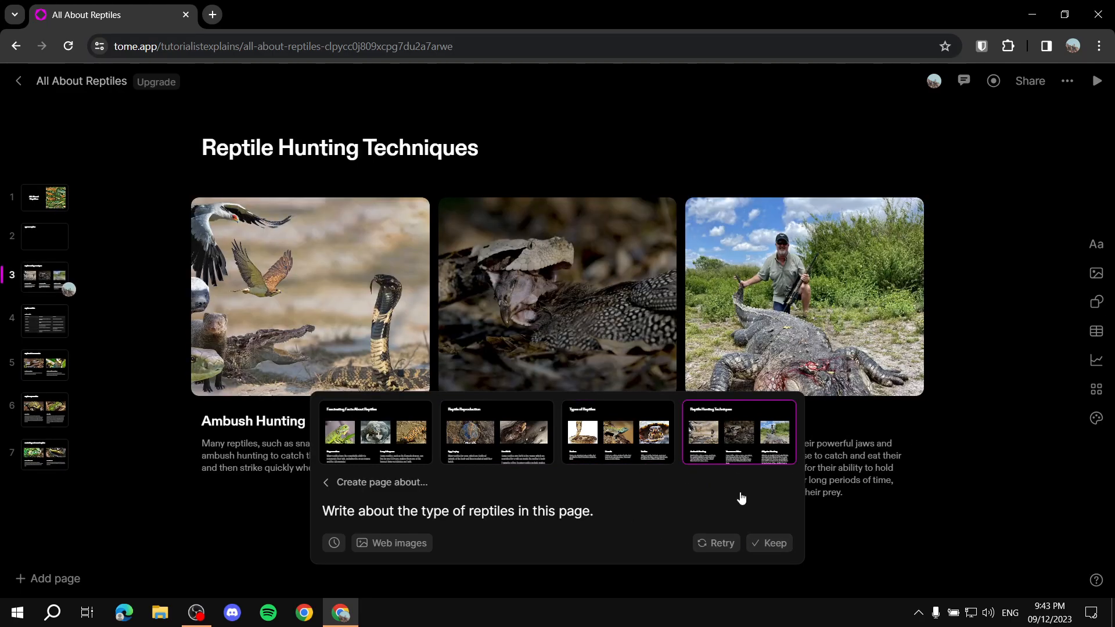
pyautogui.click(778, 542)
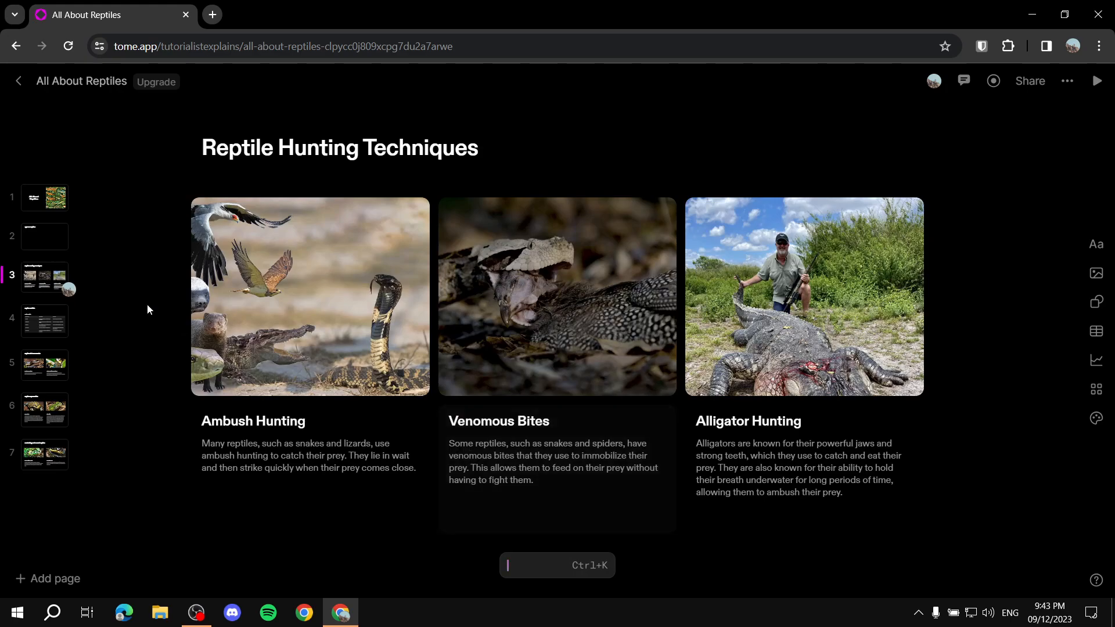
# Step: Delete the empty Types of Reptiles page from the presentation
pyautogui.click(47, 231)
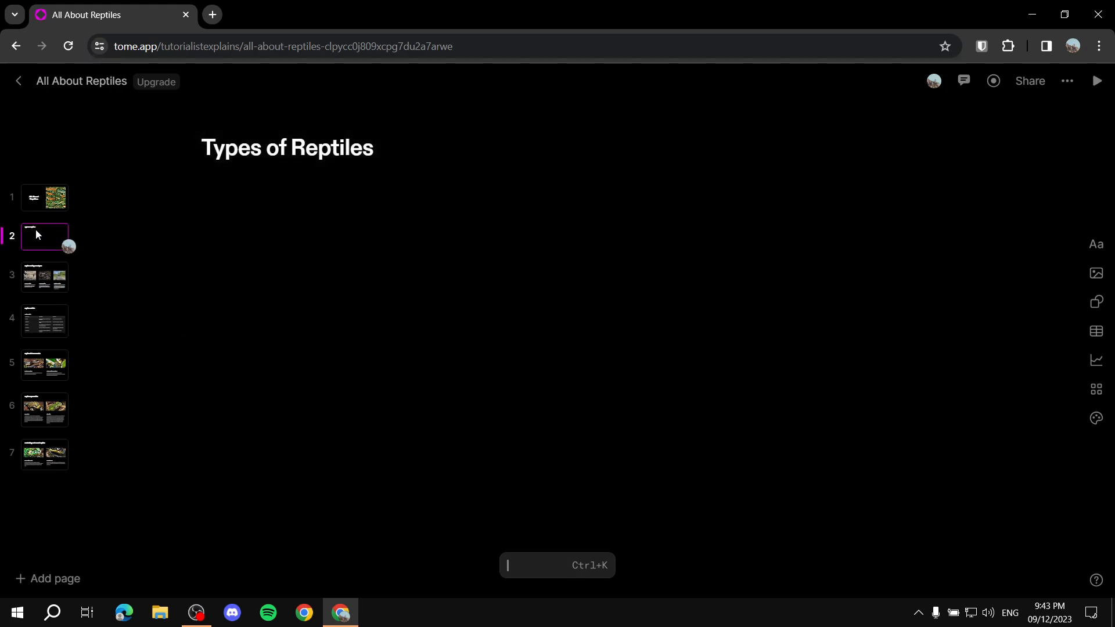
pyautogui.rightClick(36, 231)
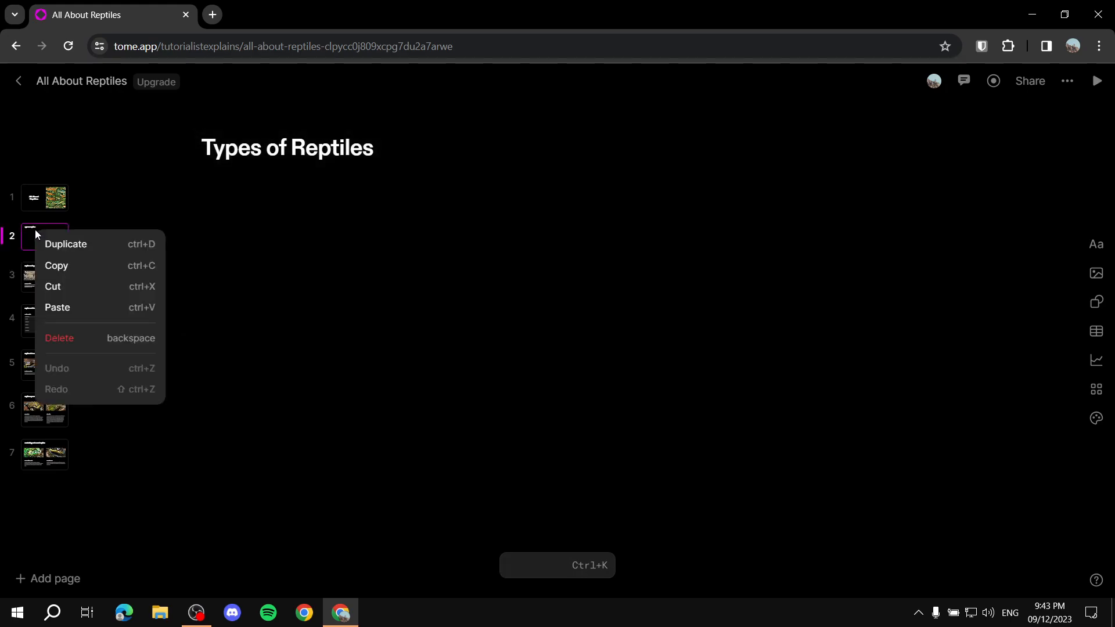
pyautogui.click(103, 339)
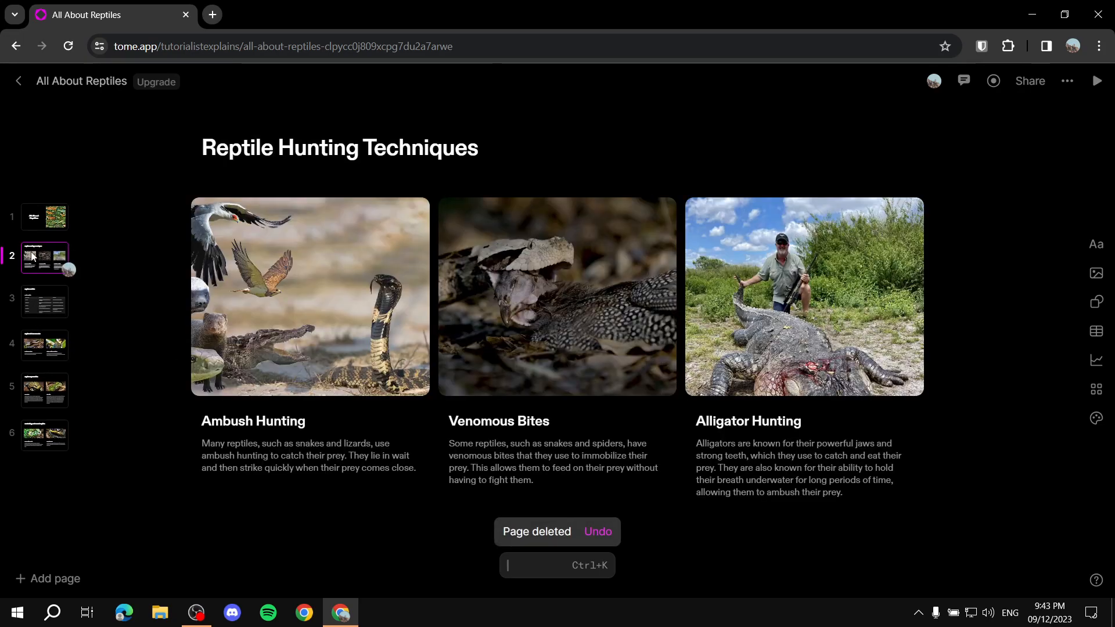
pyautogui.click(129, 311)
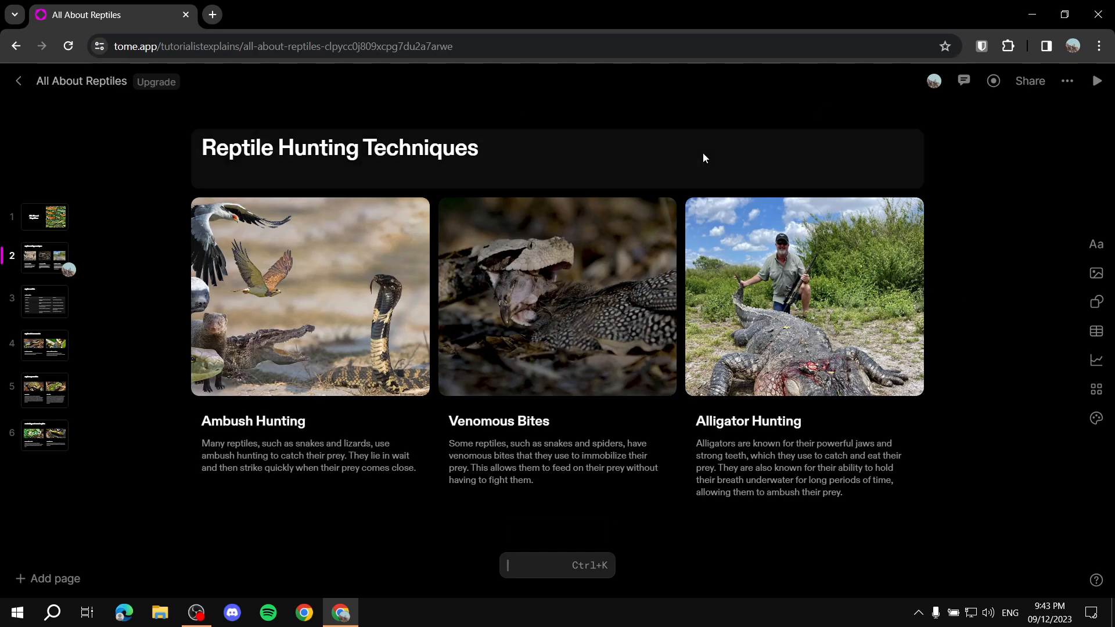
# Step: Add a heading text tile to the Reptile Hunting Techniques page and delete it again
pyautogui.click(1099, 245)
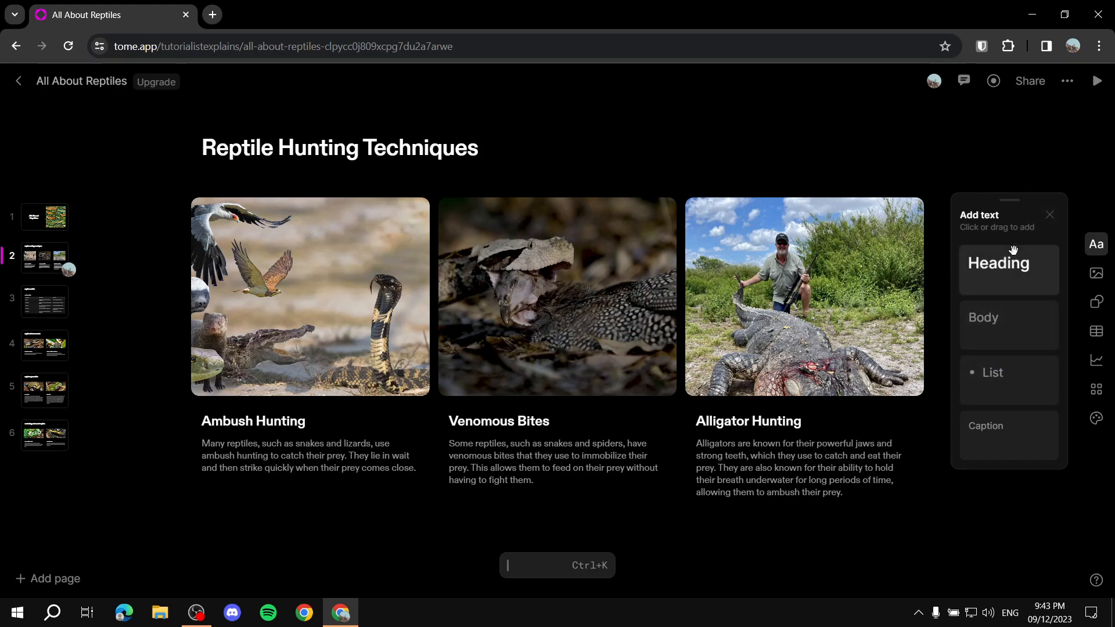
pyautogui.click(1023, 275)
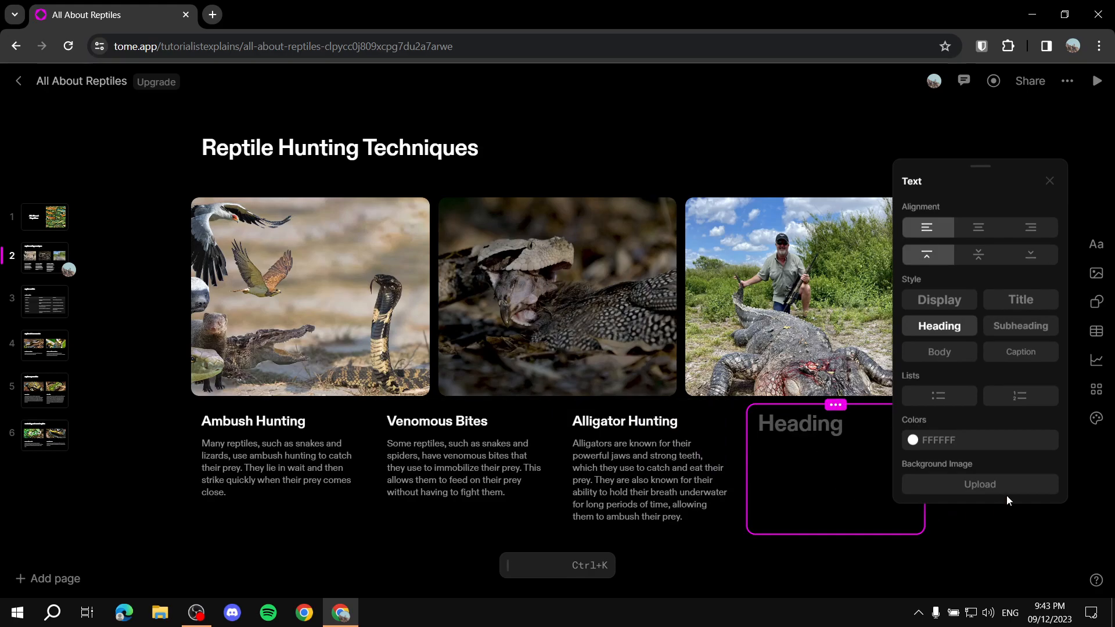
pyautogui.click(1049, 181)
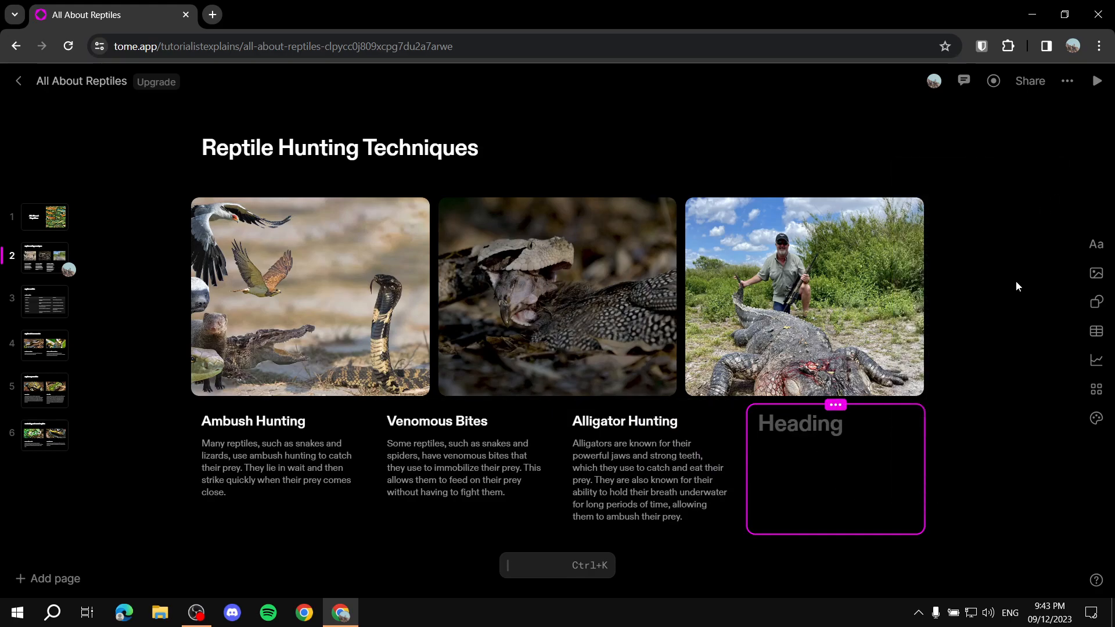
pyautogui.press('Delete')
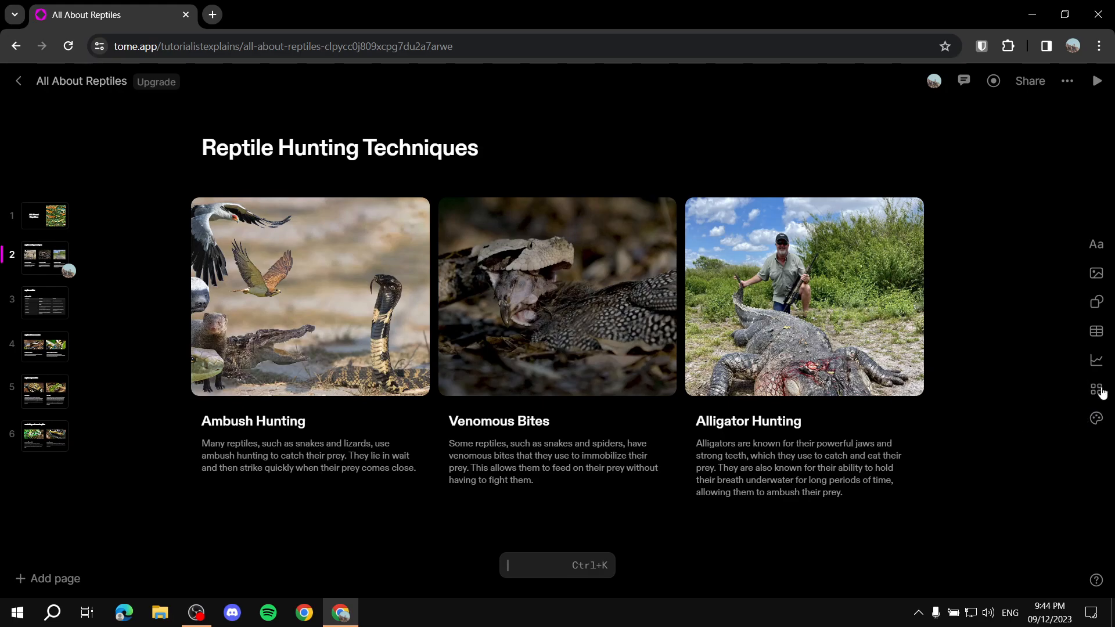
# Step: Apply the Moss theme to the whole presentation and look at the page-level theme settings
pyautogui.click(1097, 421)
pyautogui.click(996, 278)
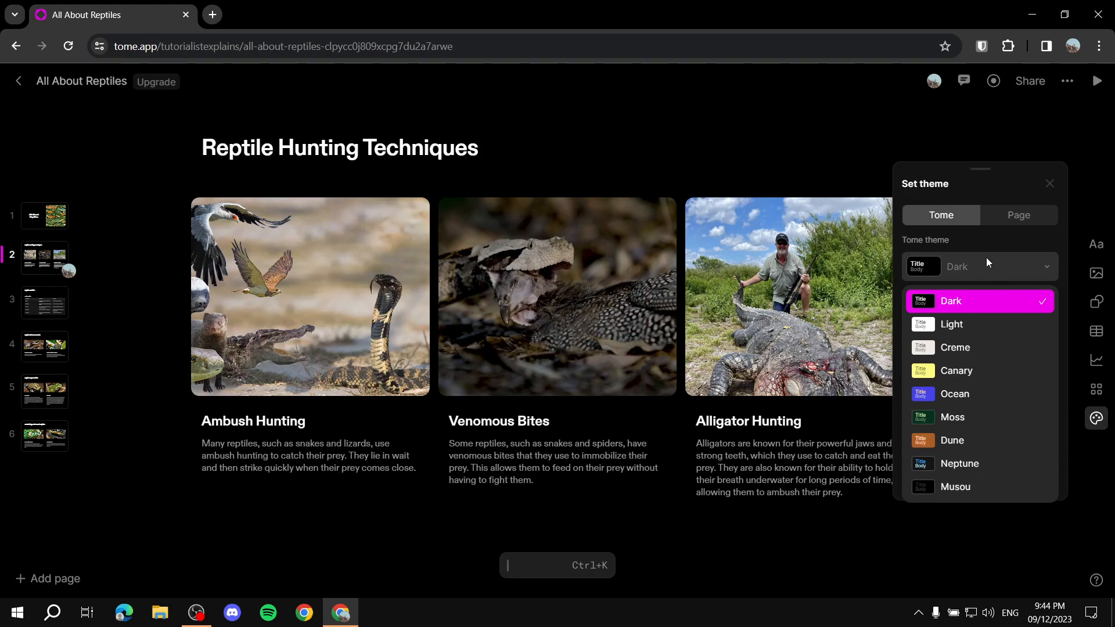
pyautogui.click(964, 415)
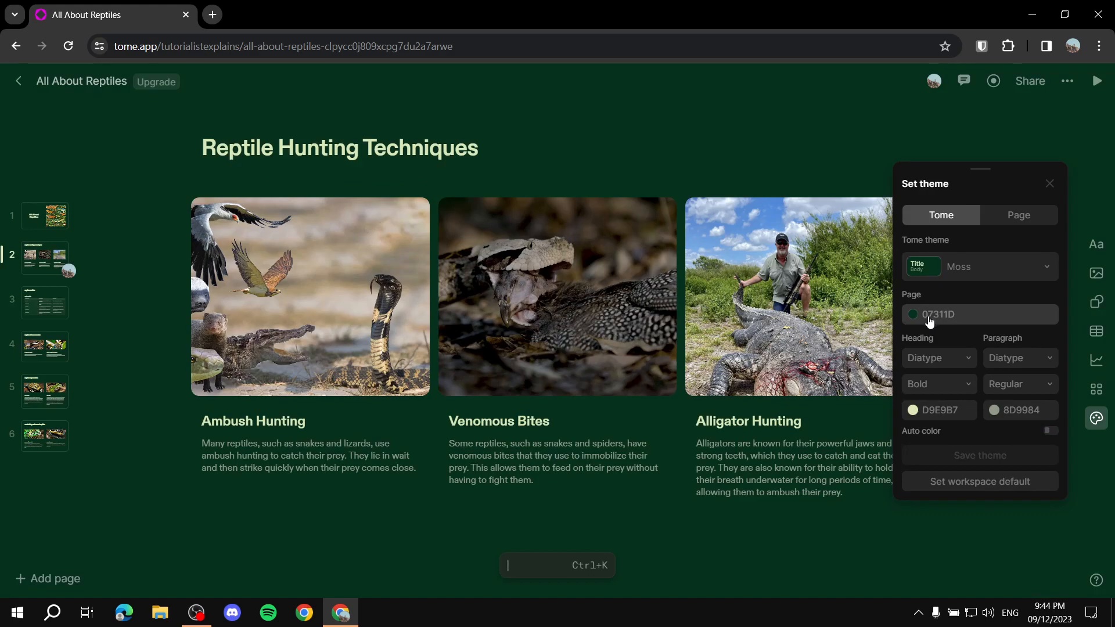
pyautogui.click(1011, 225)
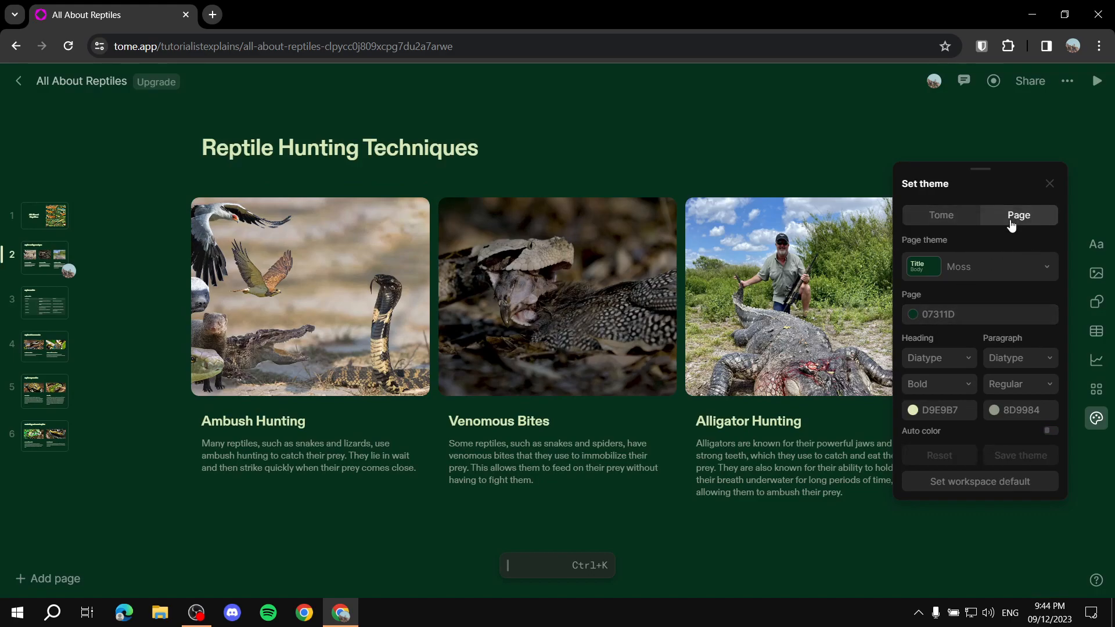
pyautogui.click(941, 219)
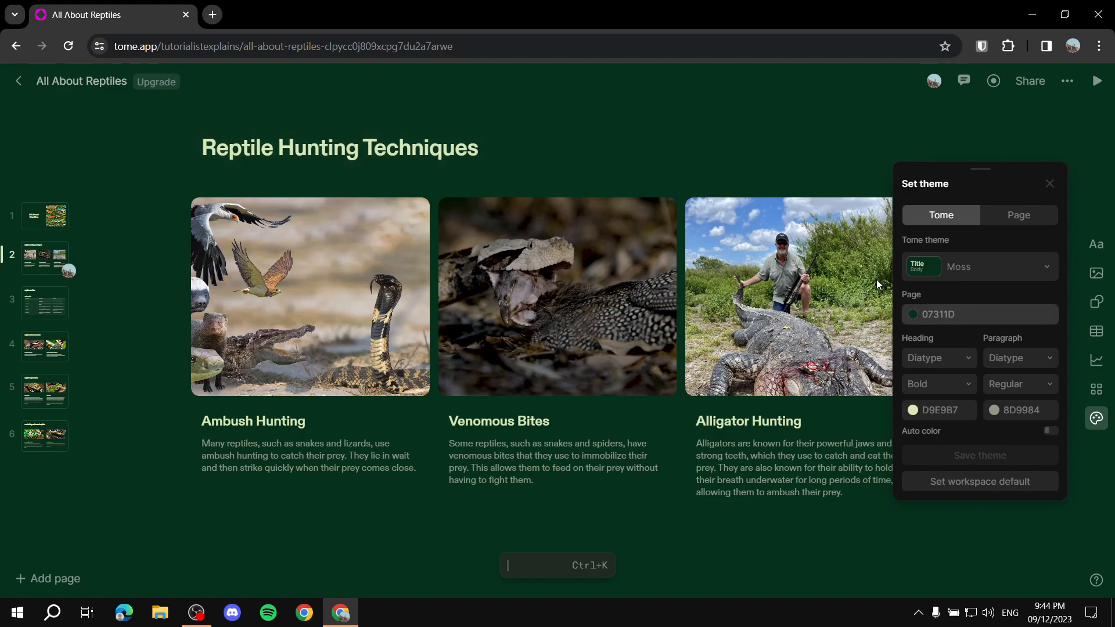
# Step: Change the presentation theme's page background colour to #143107
pyautogui.click(983, 262)
pyautogui.click(970, 270)
pyautogui.click(923, 314)
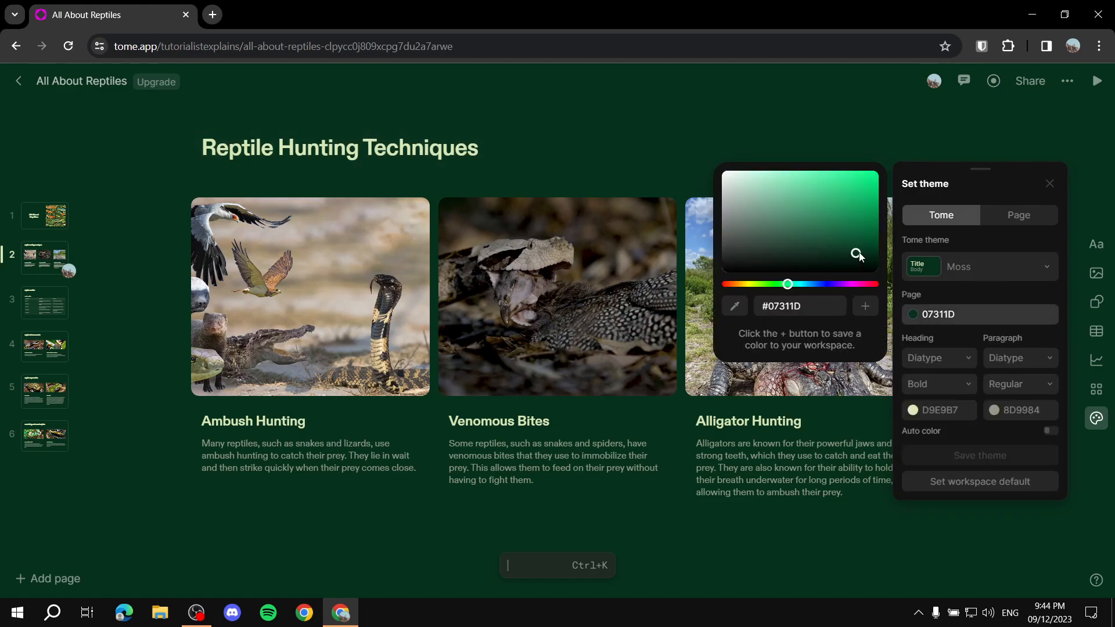
pyautogui.moveTo(789, 284); pyautogui.dragTo(768, 287)
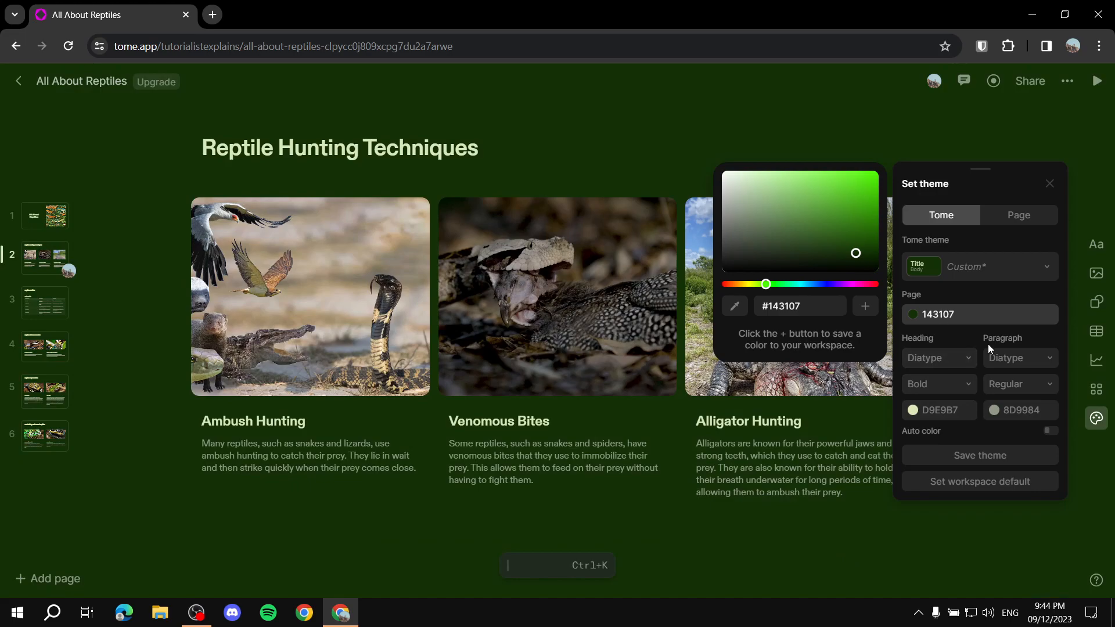
# Step: Set the theme's heading colour to #D4E9B7 and close the theme settings
pyautogui.click(938, 409)
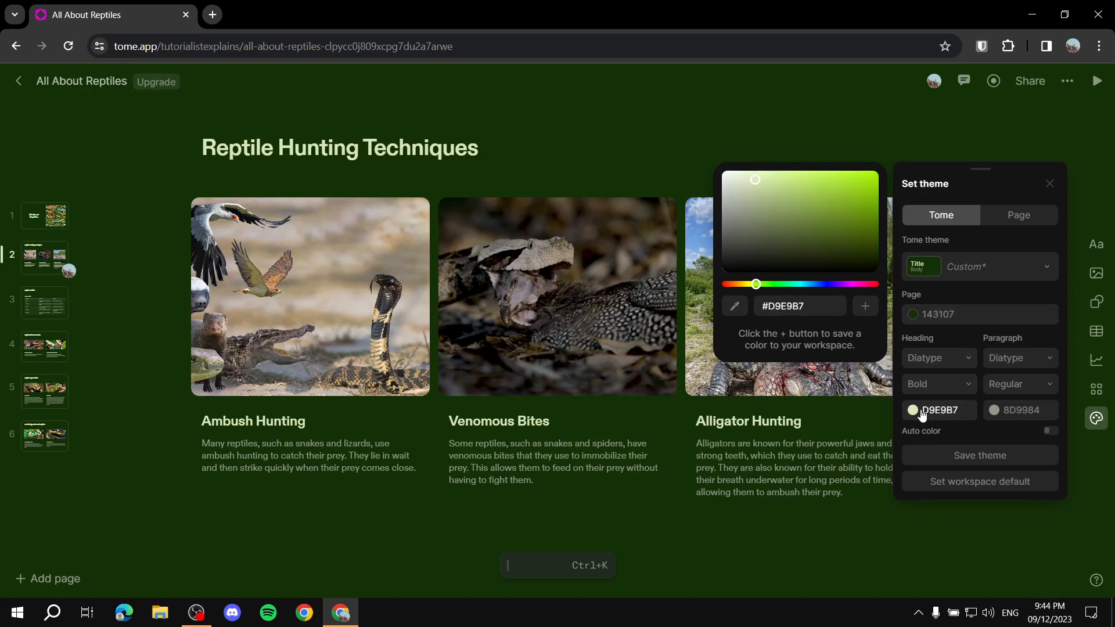
pyautogui.moveTo(789, 285); pyautogui.dragTo(761, 288)
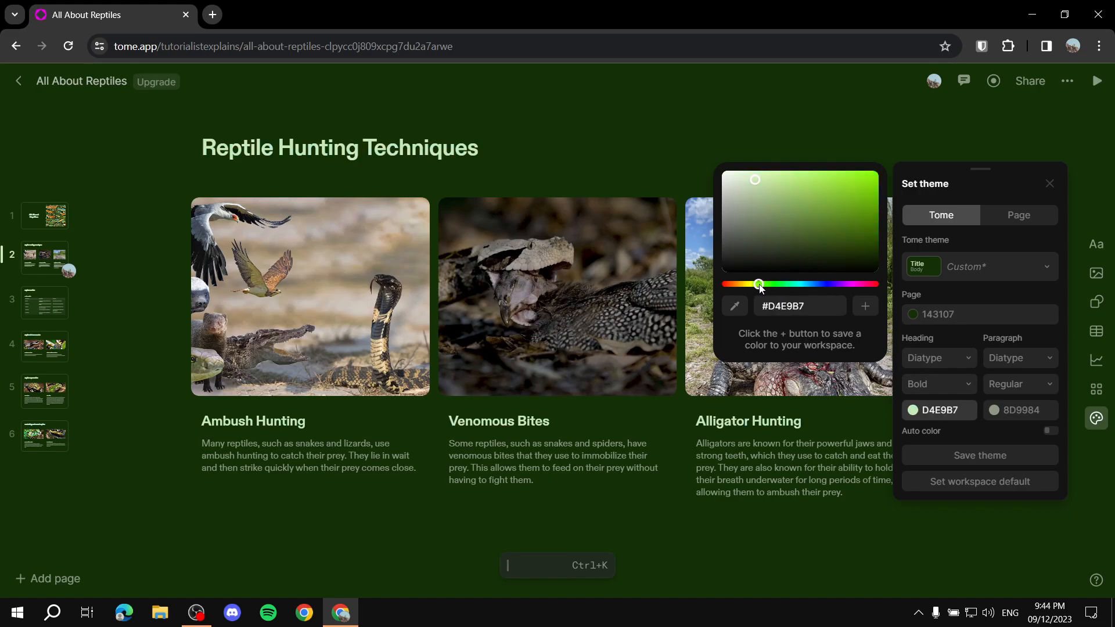
pyautogui.click(940, 547)
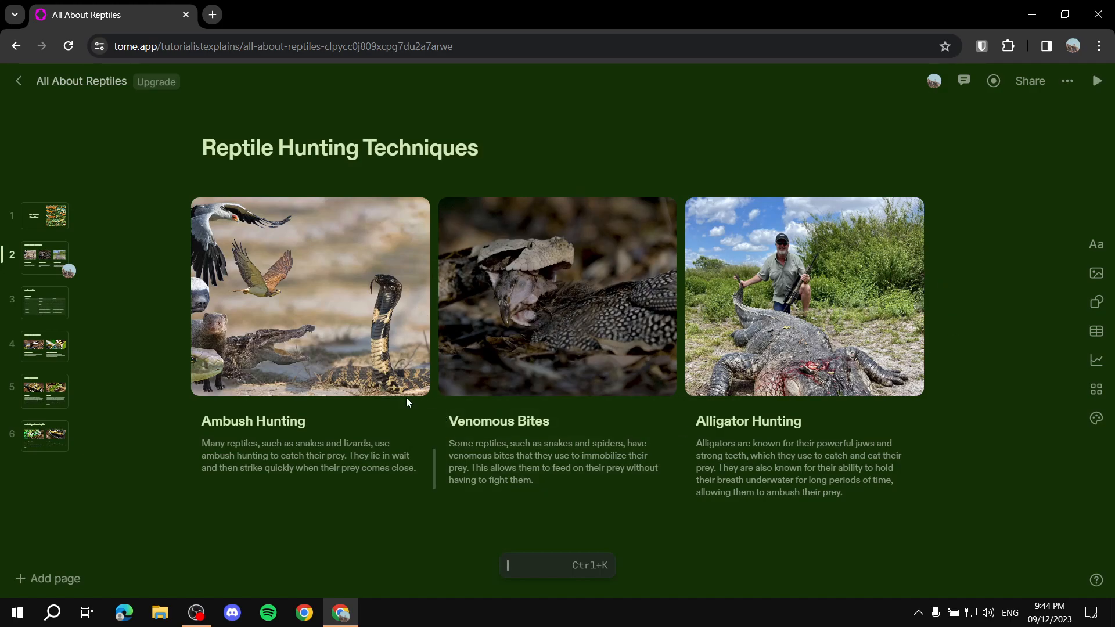
# Step: Review the recoloured pages up to Fascinating Facts about Reptiles and open the iguana image's media options
pyautogui.click(40, 302)
pyautogui.click(47, 379)
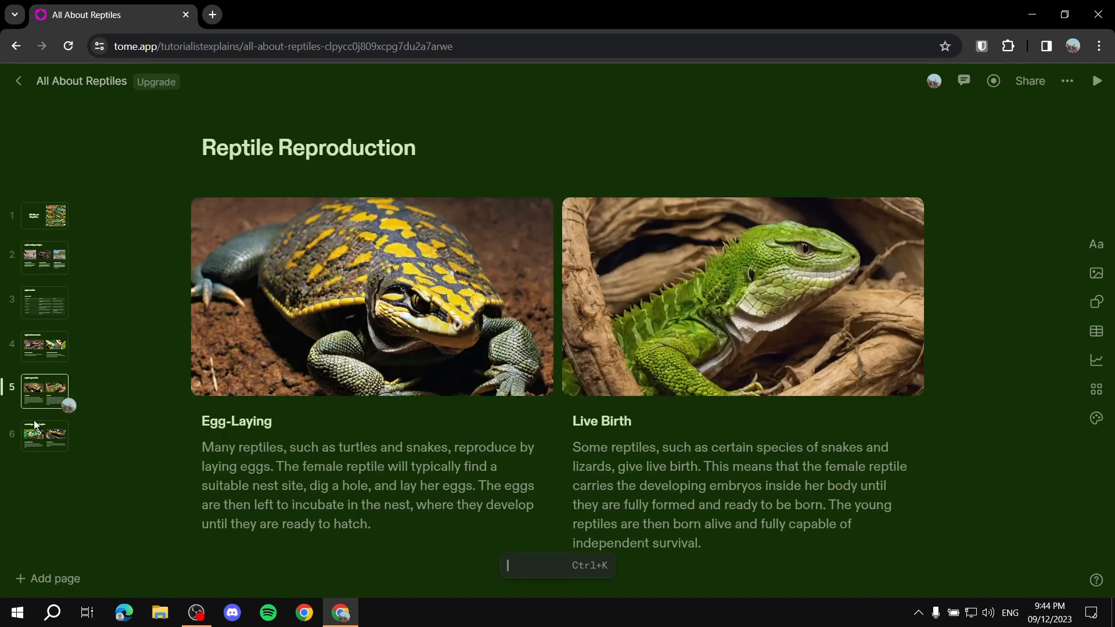
pyautogui.click(40, 434)
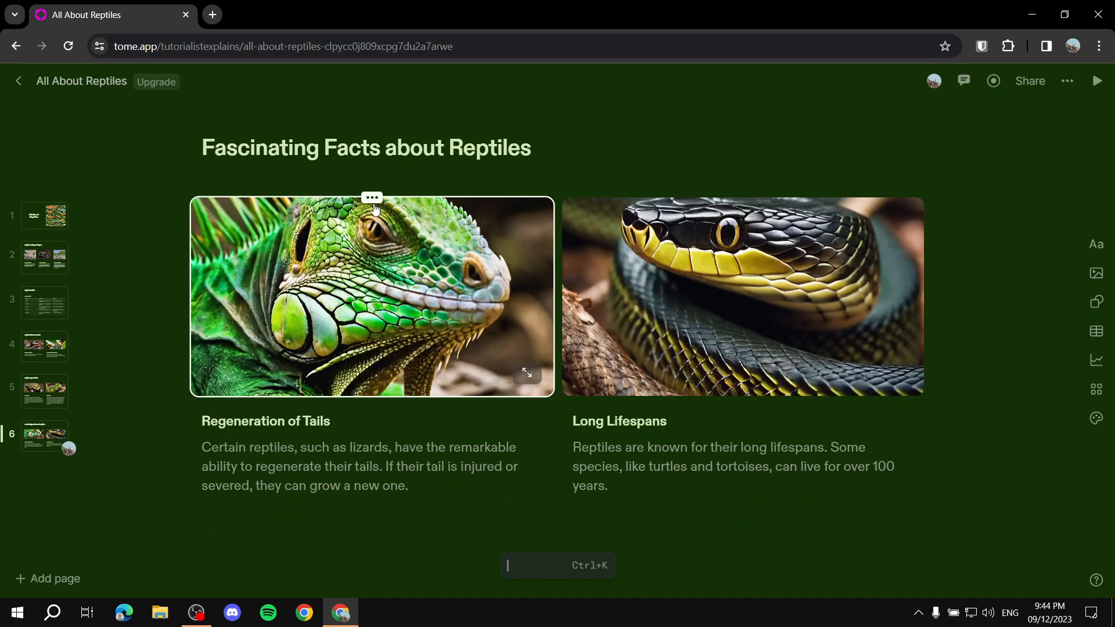
pyautogui.click(525, 374)
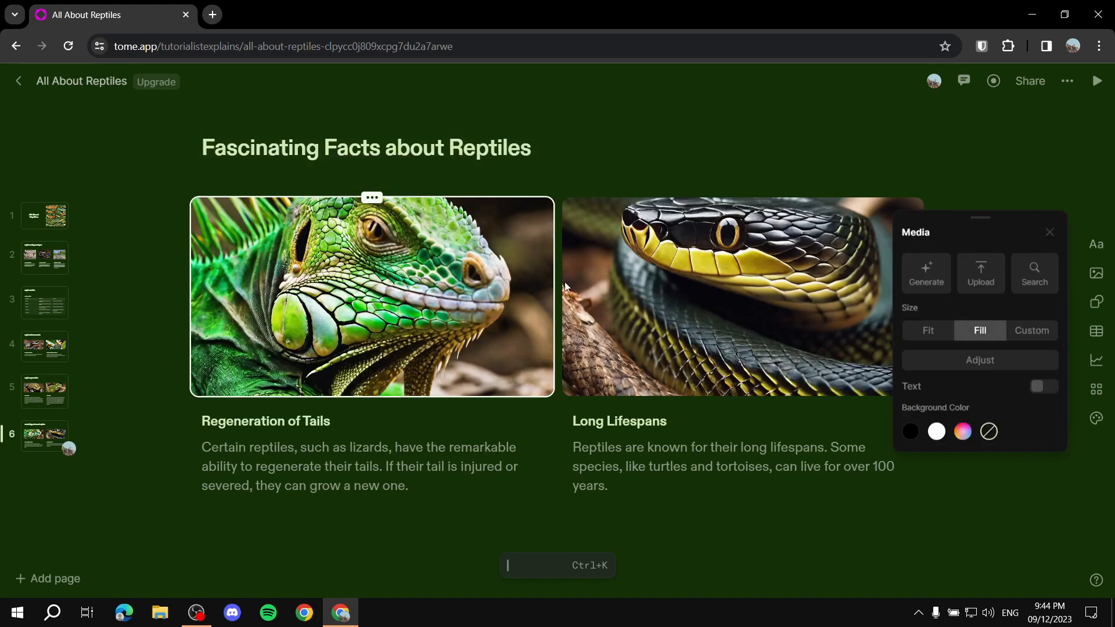
# Step: Select the paragraph under Regeneration of Tails and examine its text style and formatting options
pyautogui.click(332, 461)
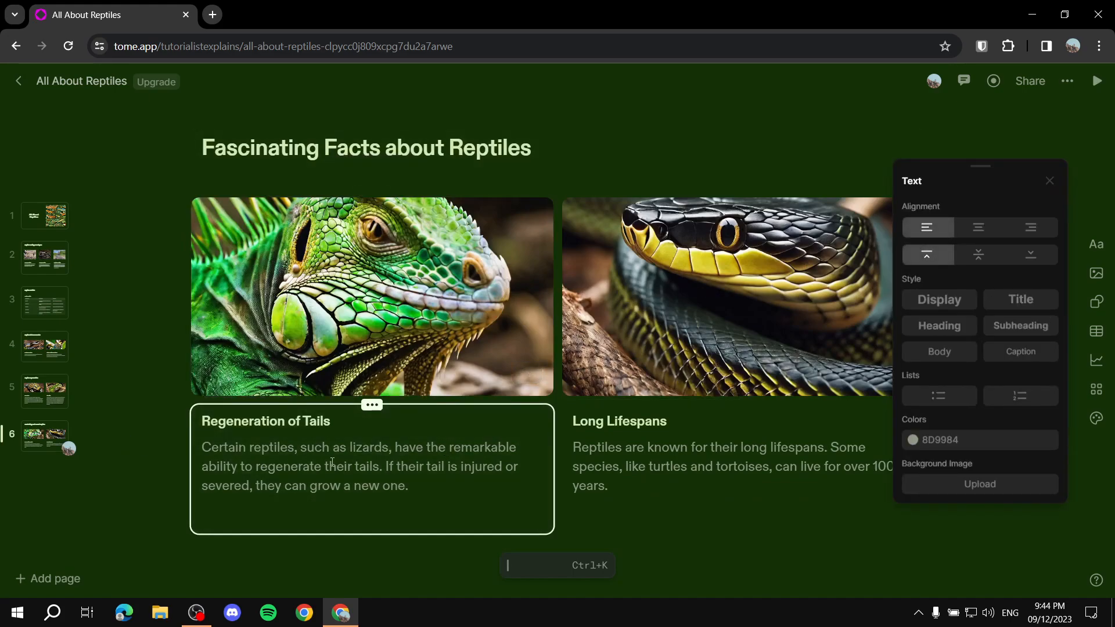
pyautogui.click(194, 452)
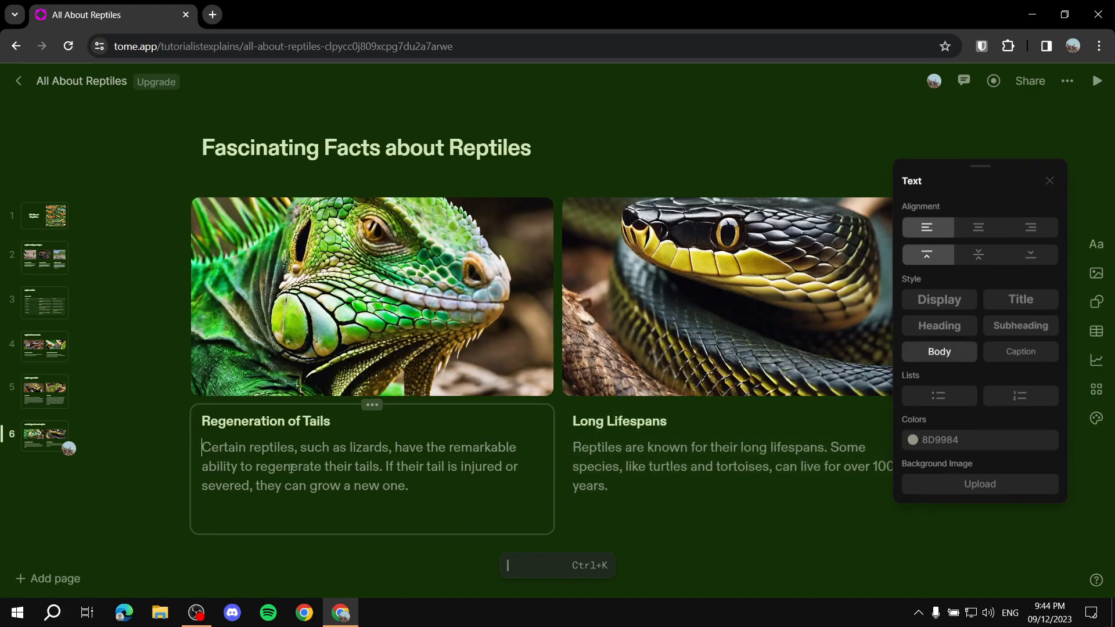
pyautogui.moveTo(202, 448); pyautogui.dragTo(428, 498)
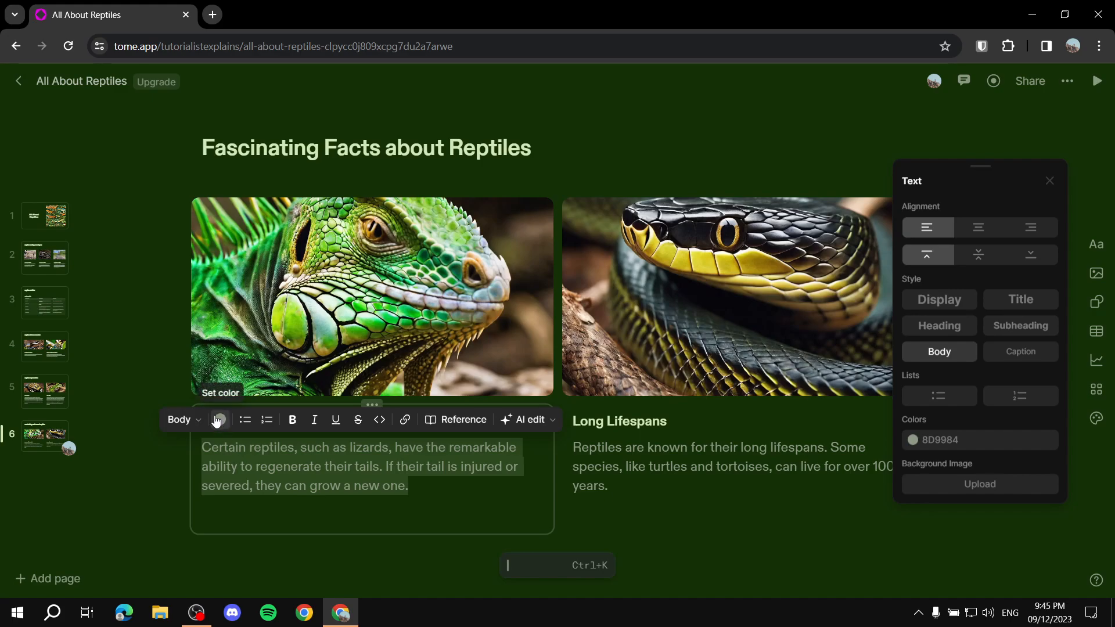
pyautogui.click(191, 423)
pyautogui.click(191, 423)
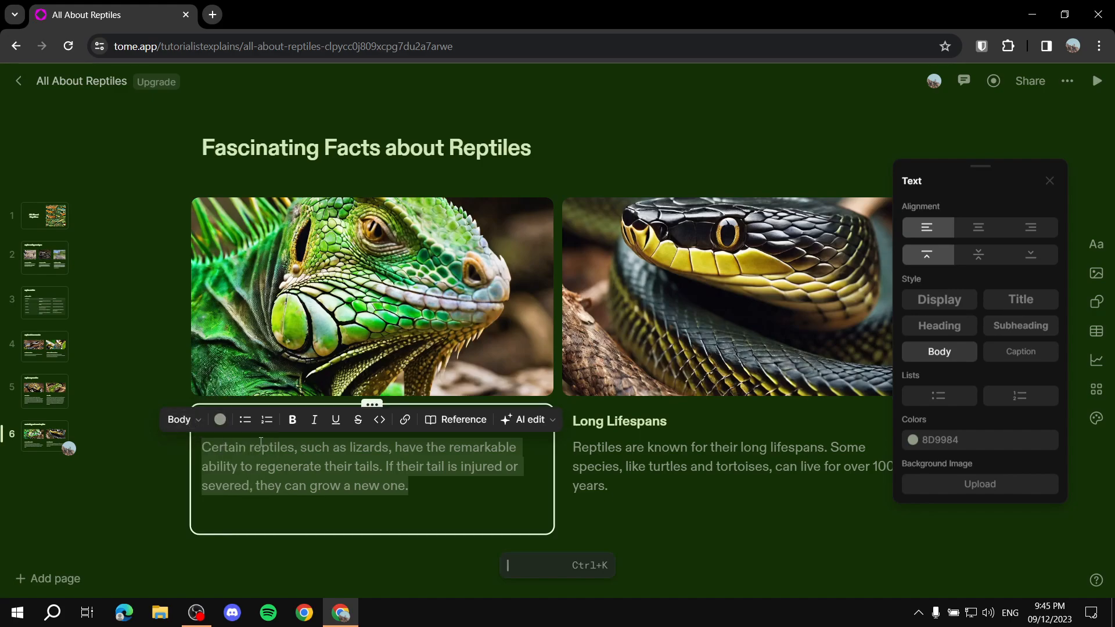
pyautogui.click(293, 421)
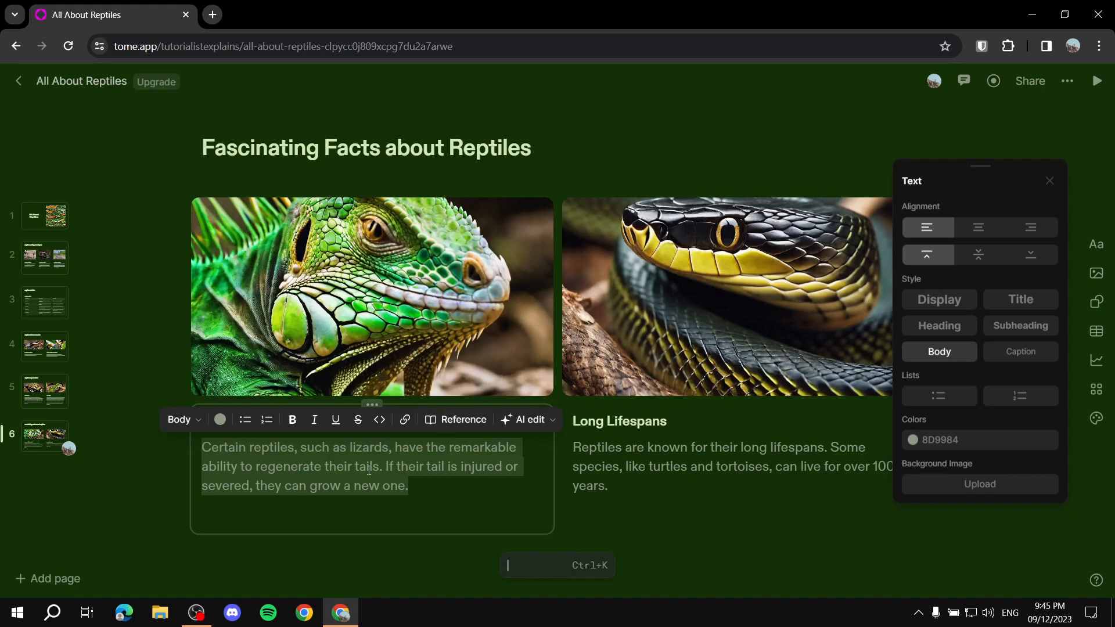
# Step: Rewrite the whole Regeneration of Tails paragraph with the AI edit Rewrite option and keep the new version
pyautogui.click(433, 494)
pyautogui.moveTo(433, 492); pyautogui.dragTo(205, 447)
pyautogui.click(540, 420)
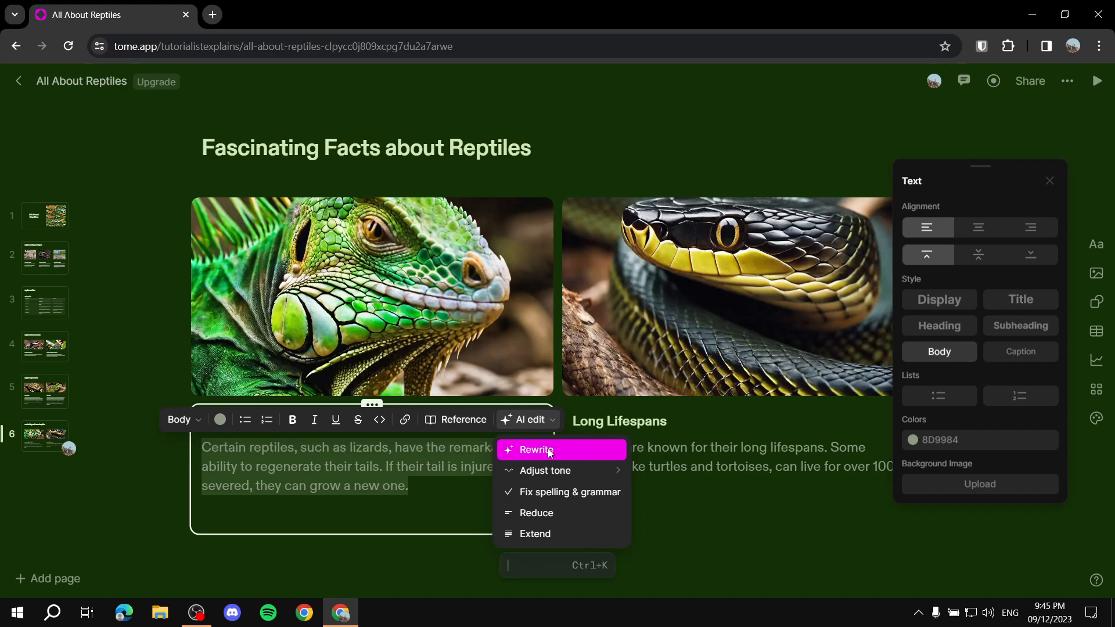
pyautogui.moveTo(566, 473)
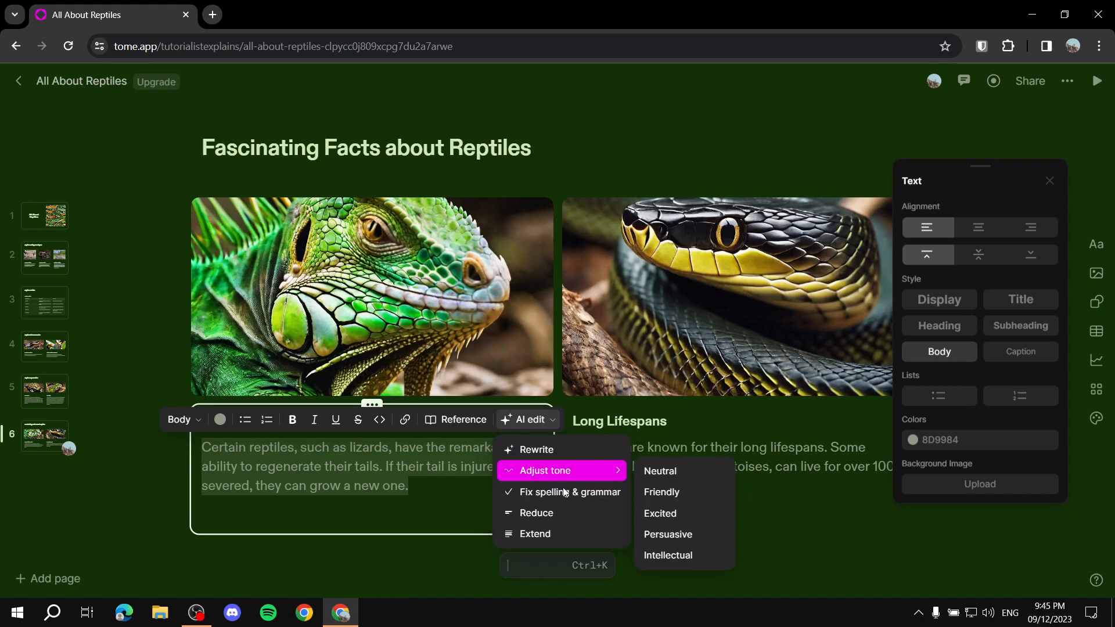
pyautogui.click(534, 450)
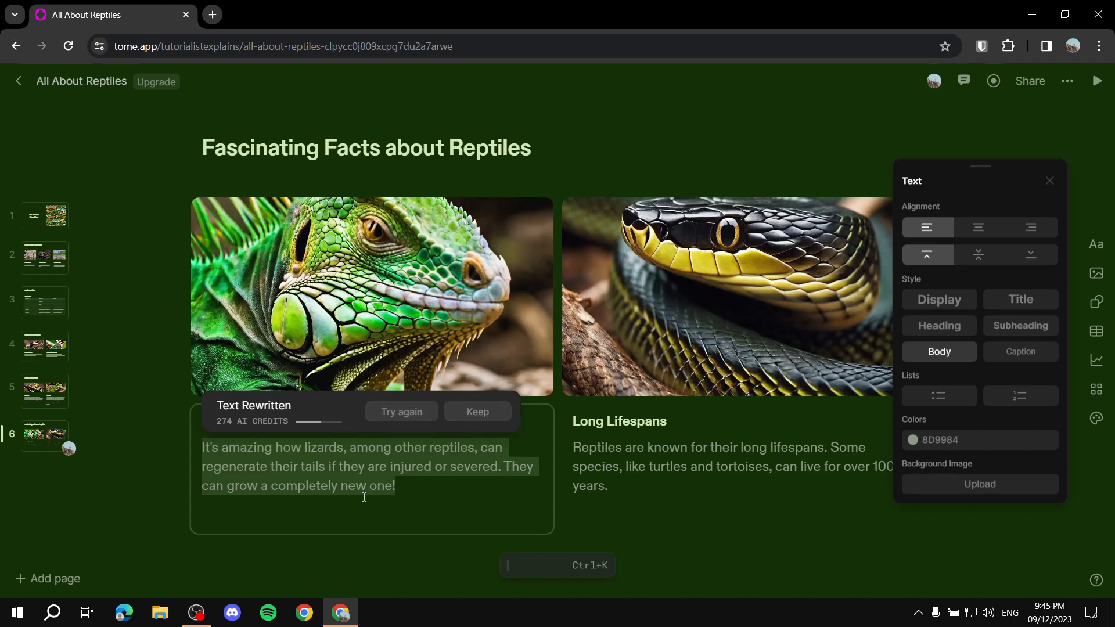
pyautogui.click(422, 559)
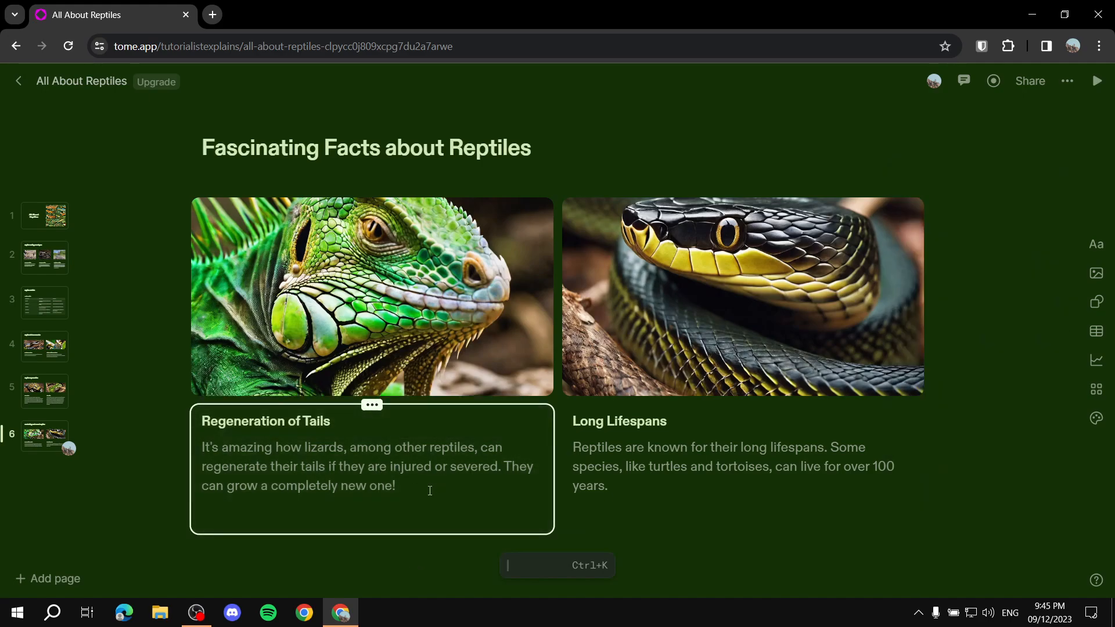
# Step: Delete the iguana image above the Regeneration of Tails text
pyautogui.moveTo(430, 491); pyautogui.dragTo(407, 488)
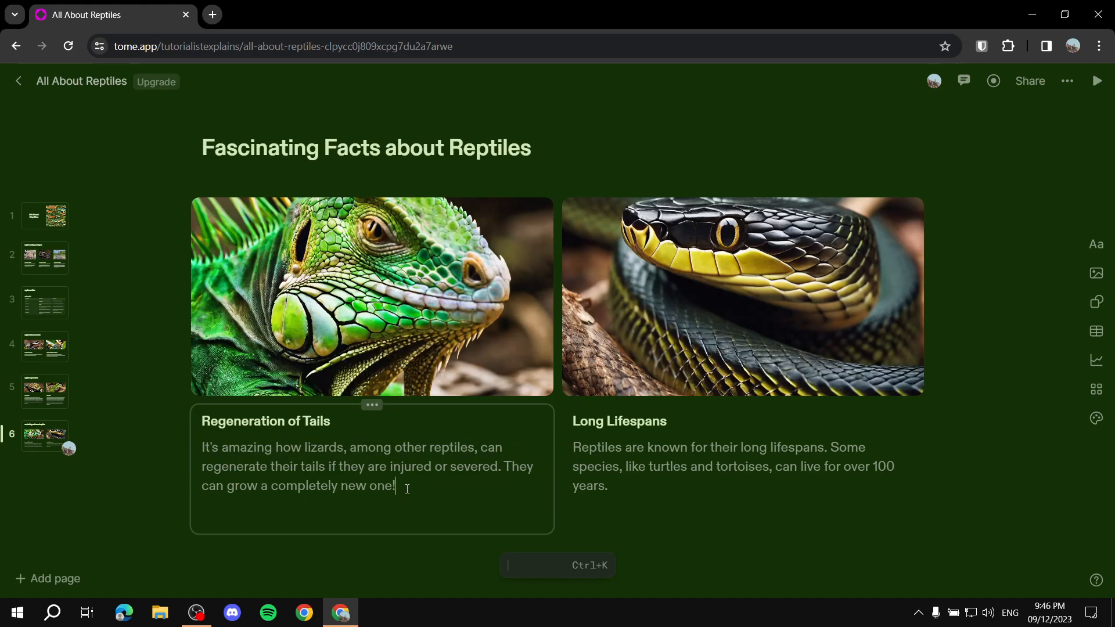
pyautogui.click(441, 302)
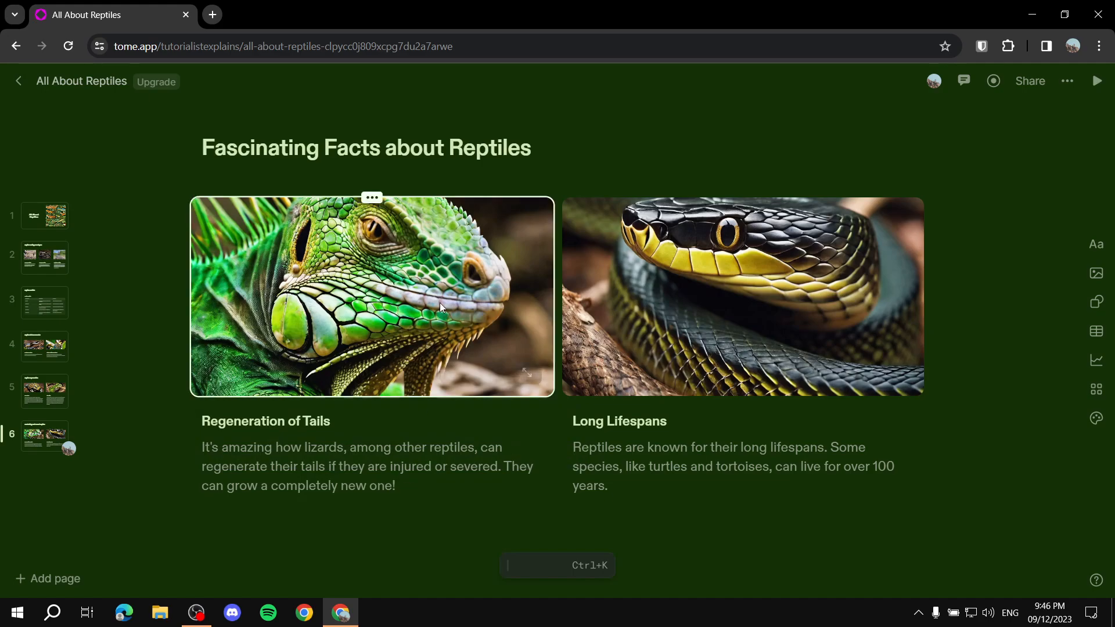
pyautogui.press('Delete')
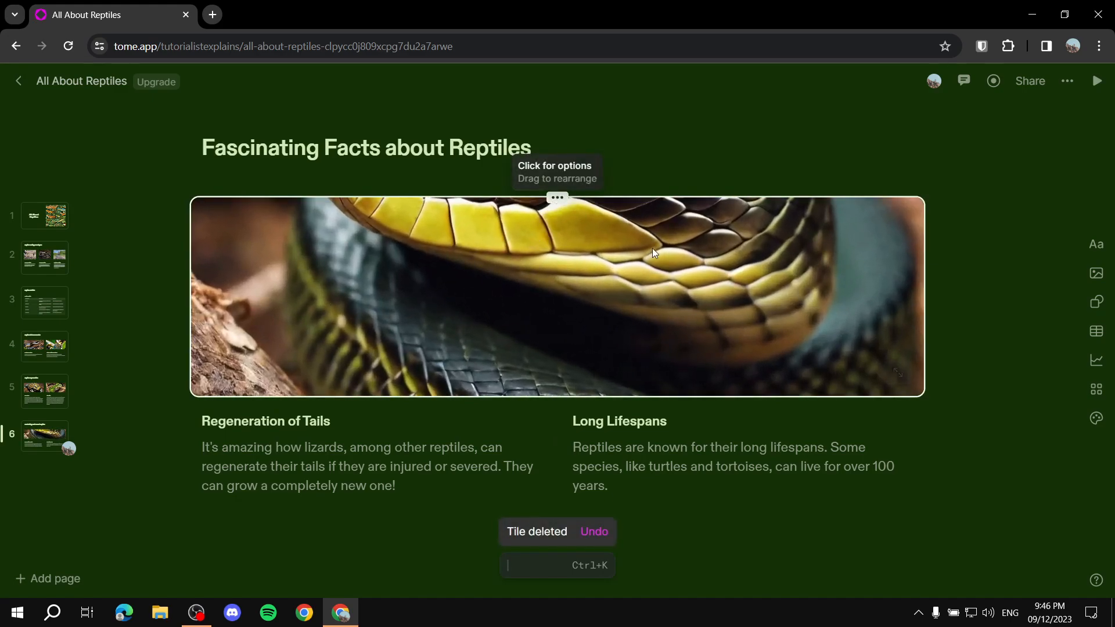
# Step: View the remaining snake image enlarged, return to the page, and set the image's size to Fit
pyautogui.click(898, 372)
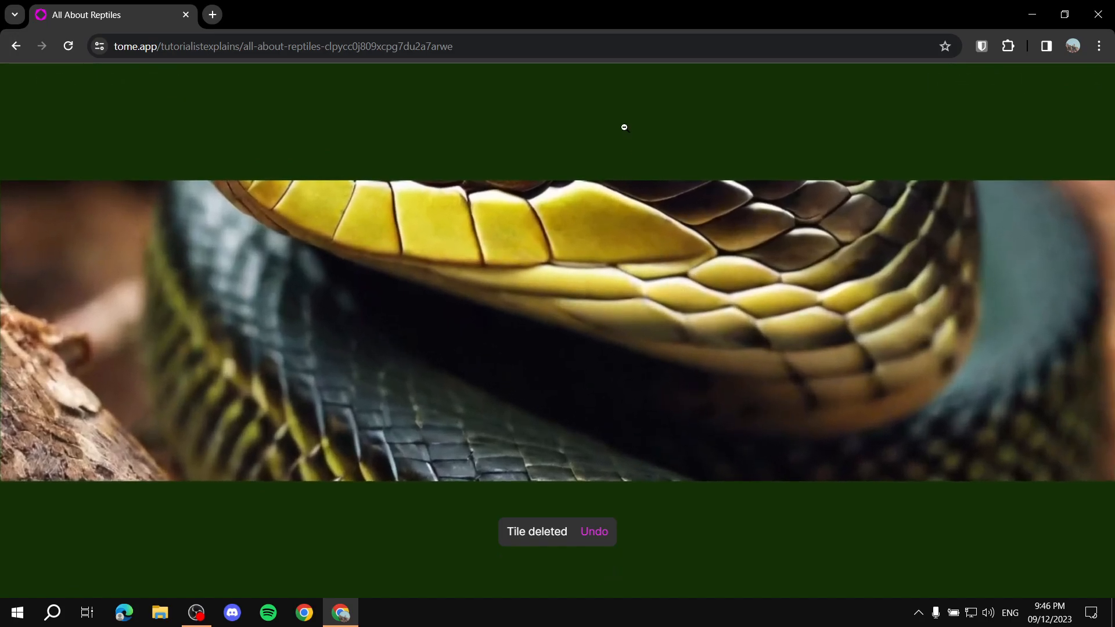
pyautogui.click(624, 132)
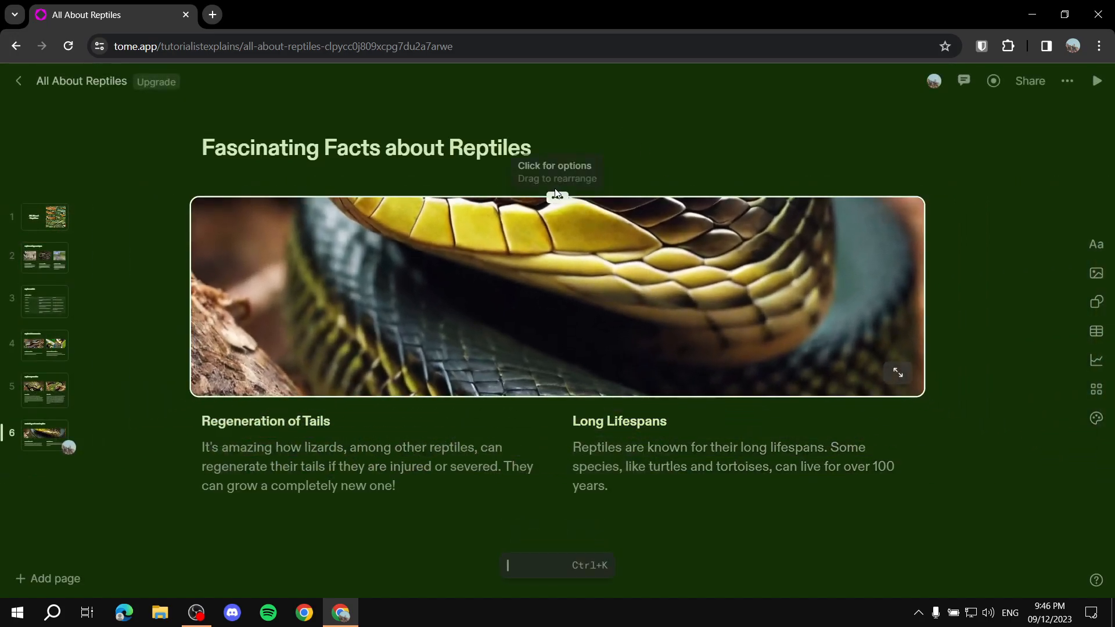
pyautogui.click(557, 197)
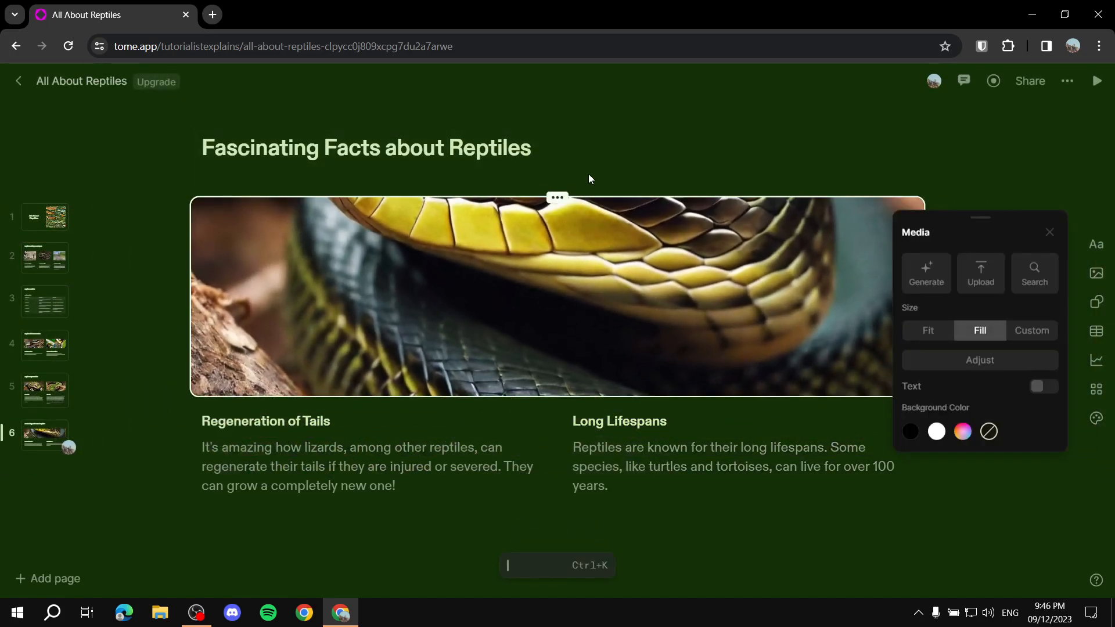
pyautogui.click(929, 331)
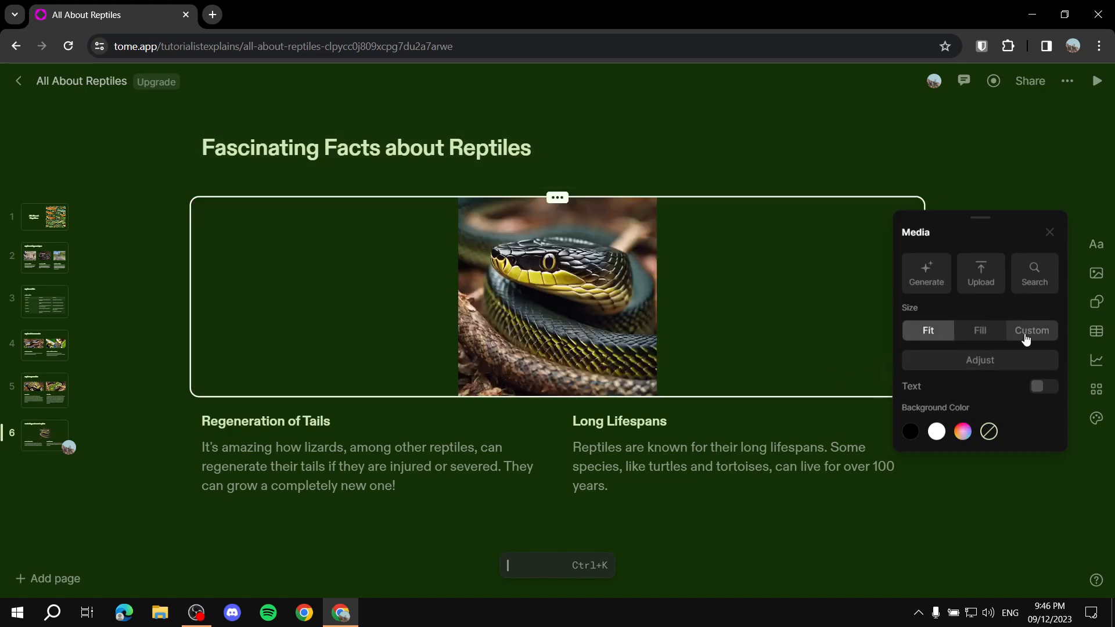
# Step: Try narrowing the snake image's frame and giving its tile a white background, discarding both changes
pyautogui.click(1016, 362)
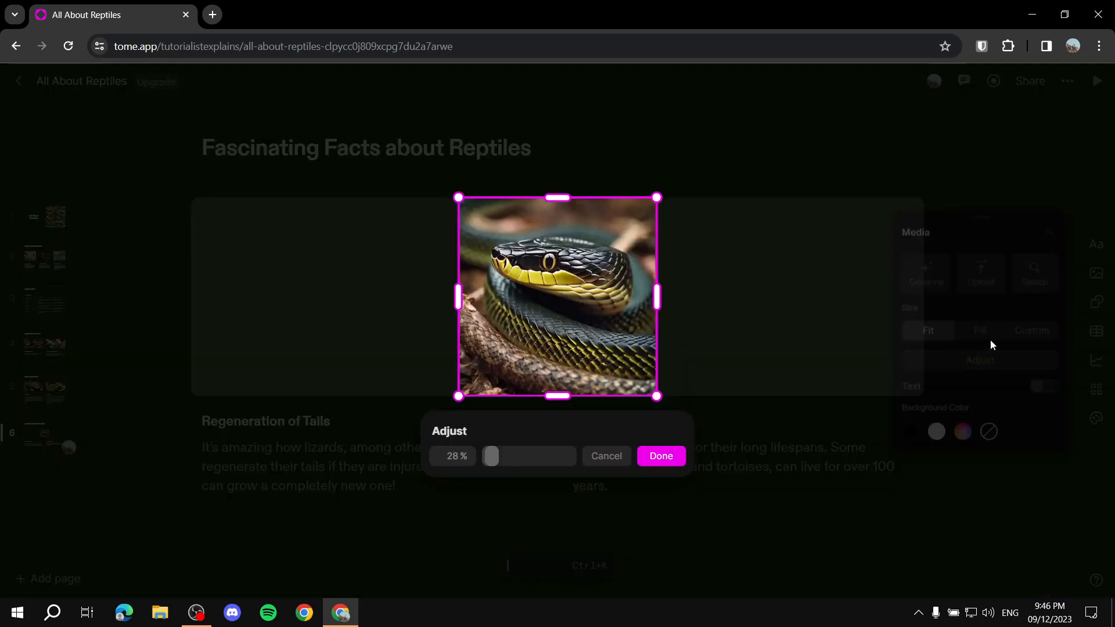
pyautogui.moveTo(659, 299)
pyautogui.mouseDown()
pyautogui.moveTo(765, 298)
pyautogui.moveTo(645, 299)
pyautogui.mouseUp()
pyautogui.click(606, 457)
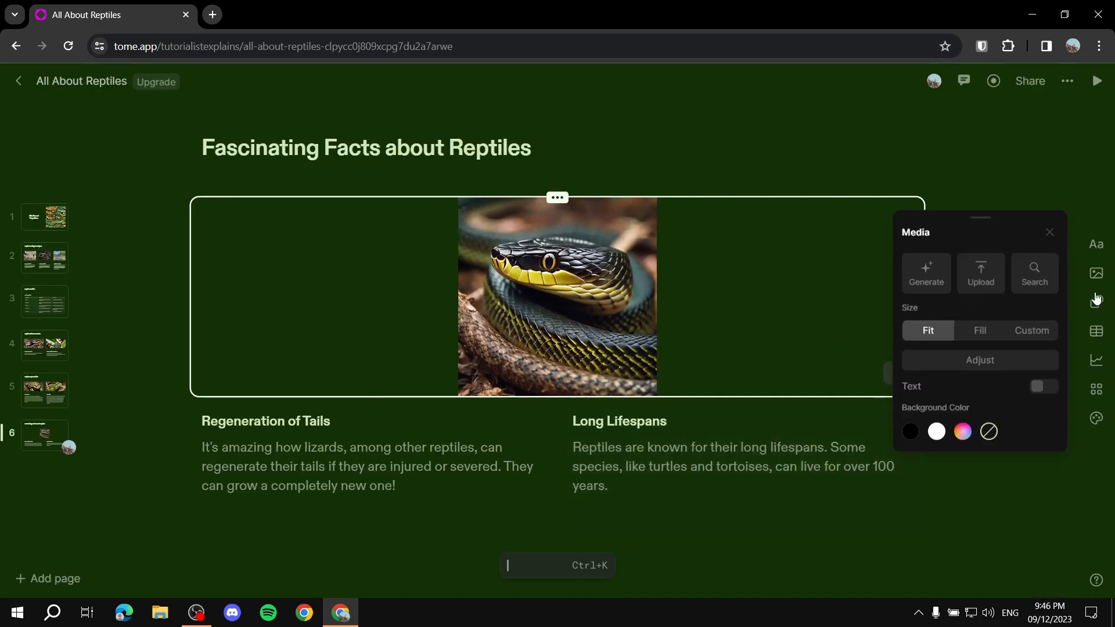
pyautogui.click(936, 431)
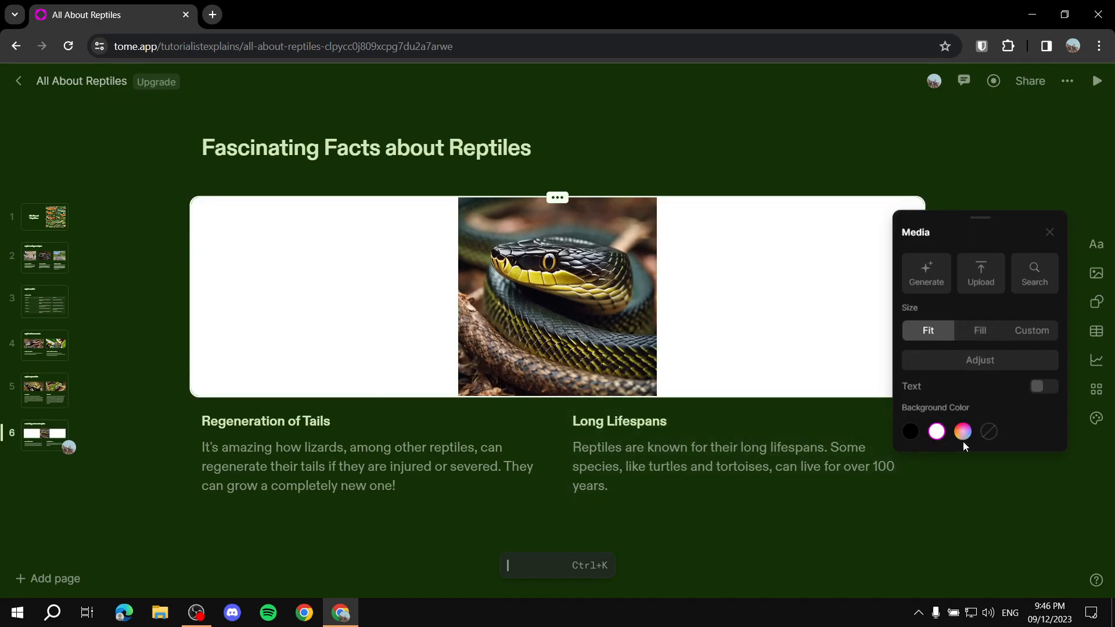
pyautogui.click(989, 432)
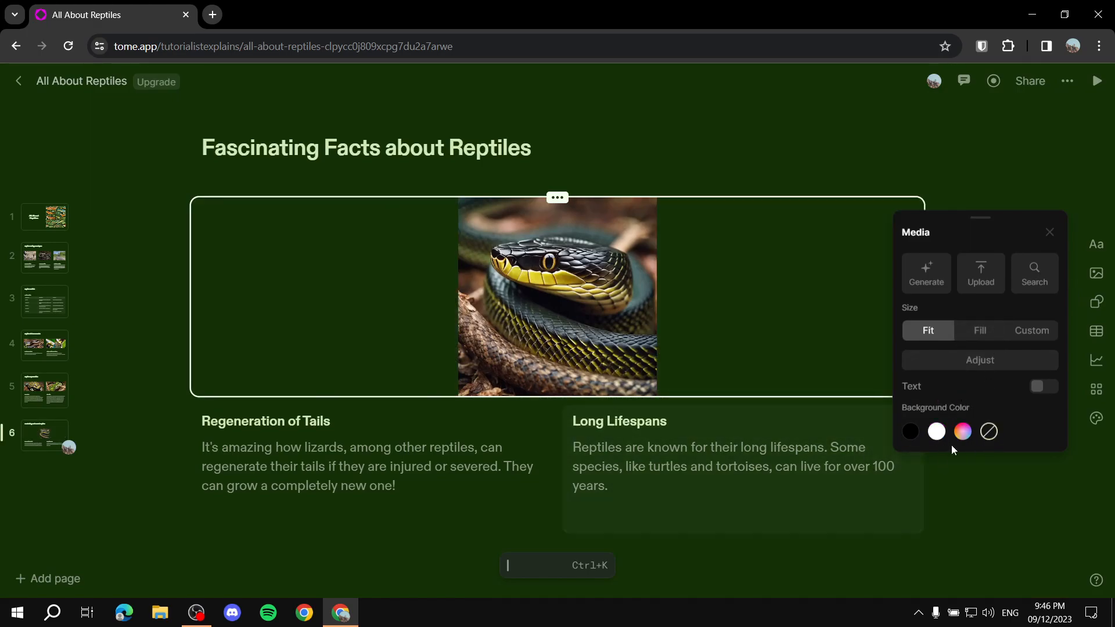
# Step: Try overlaying a text heading on the snake image, and delete the added heading
pyautogui.click(1042, 388)
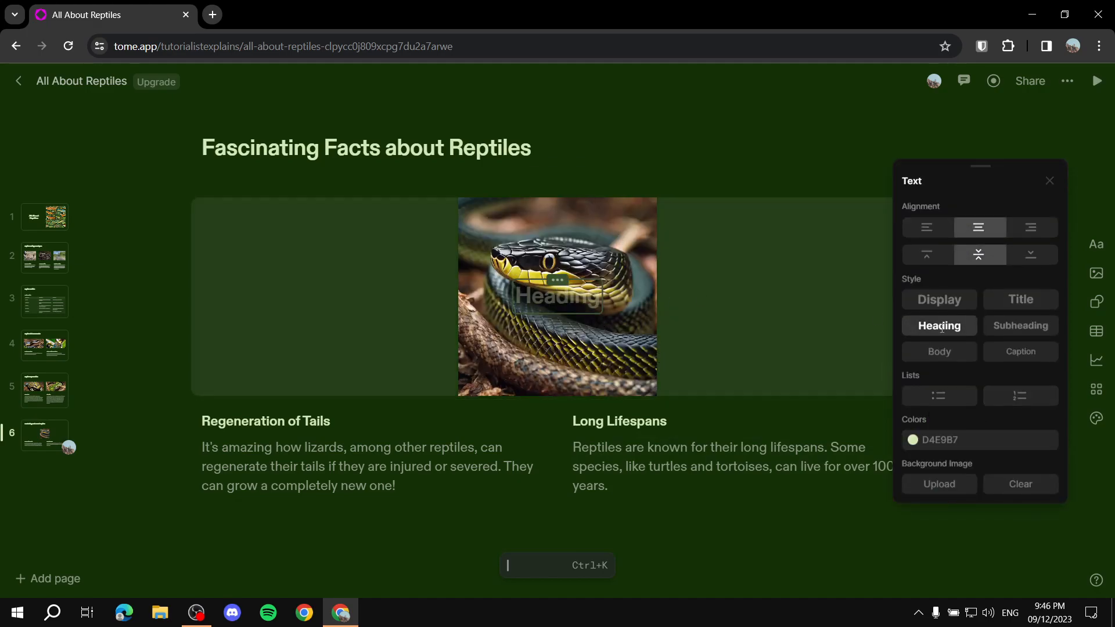
pyautogui.click(557, 280)
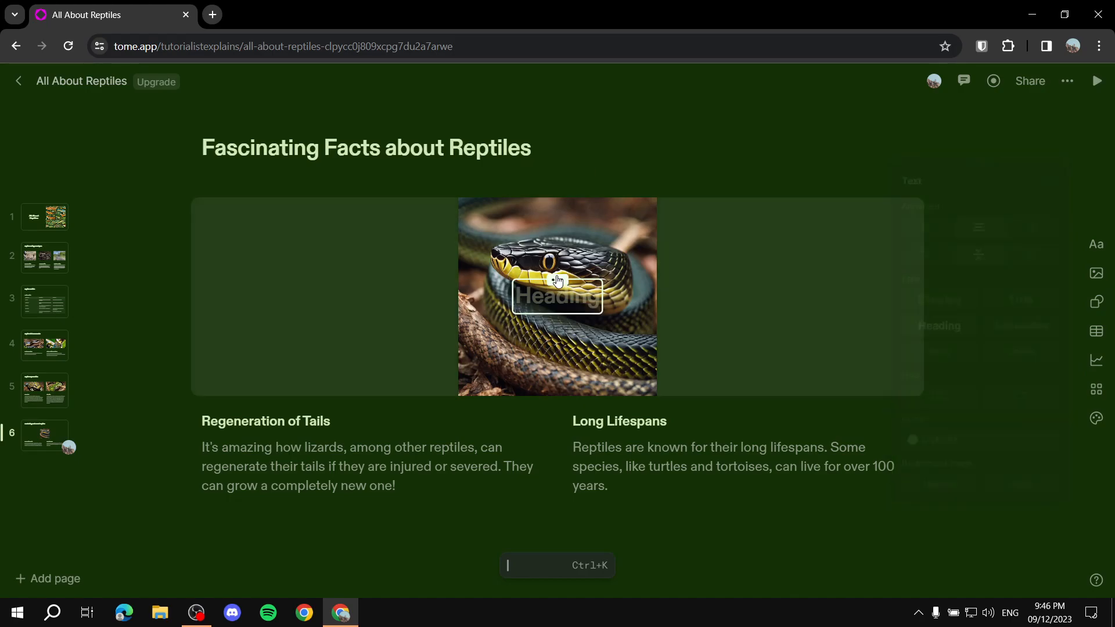
pyautogui.press('Delete')
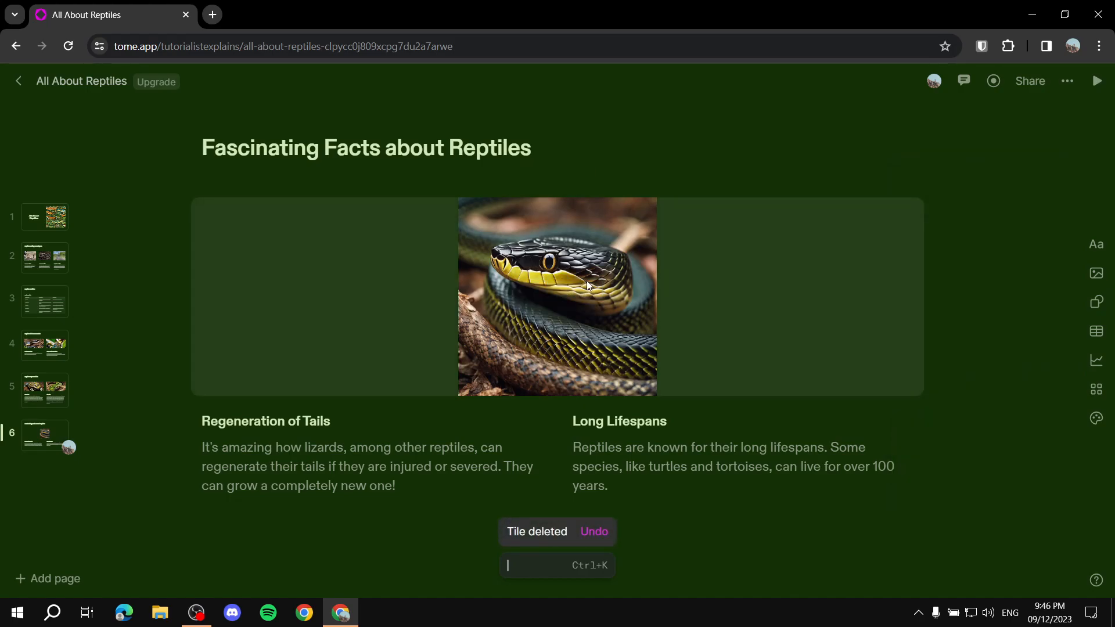
# Step: Delete the snake image tile from the Fascinating Facts about Reptiles page
pyautogui.click(438, 364)
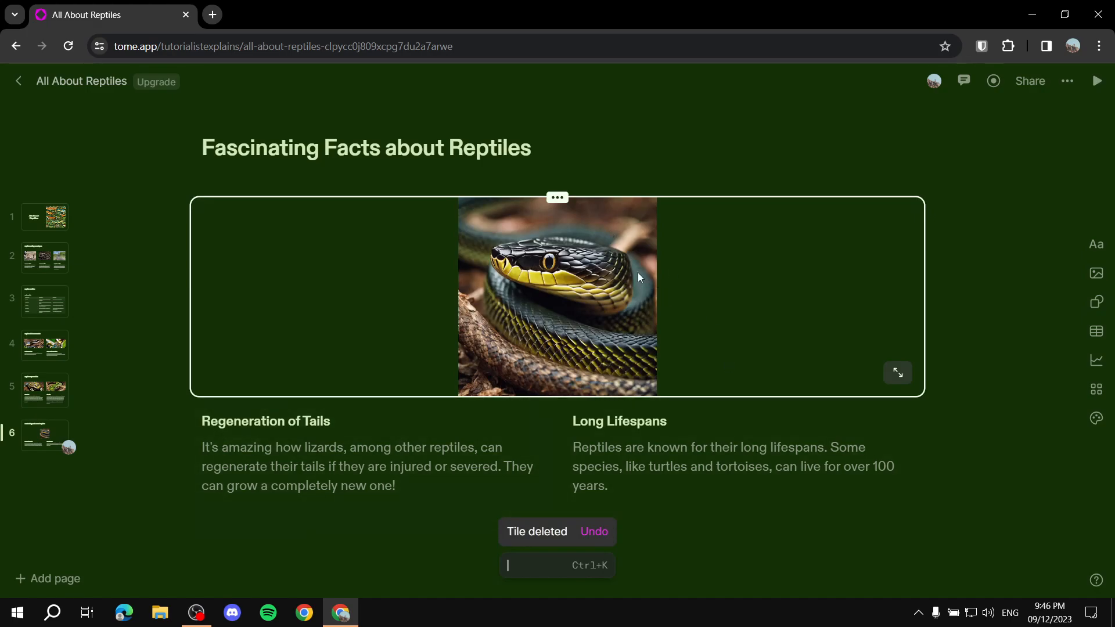
pyautogui.press('Delete')
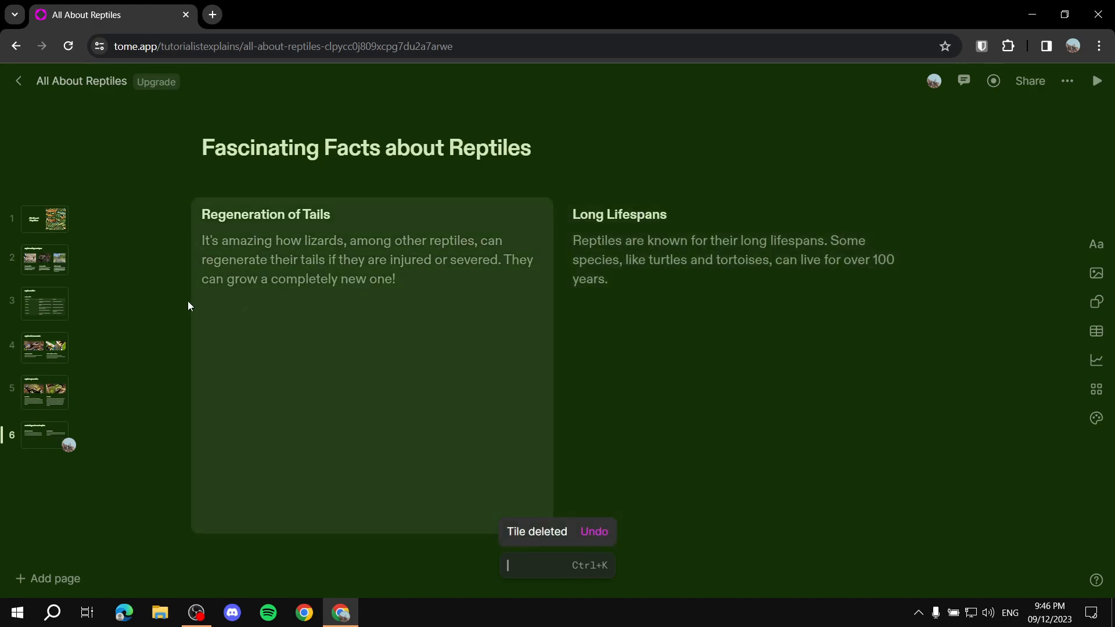
pyautogui.click(425, 306)
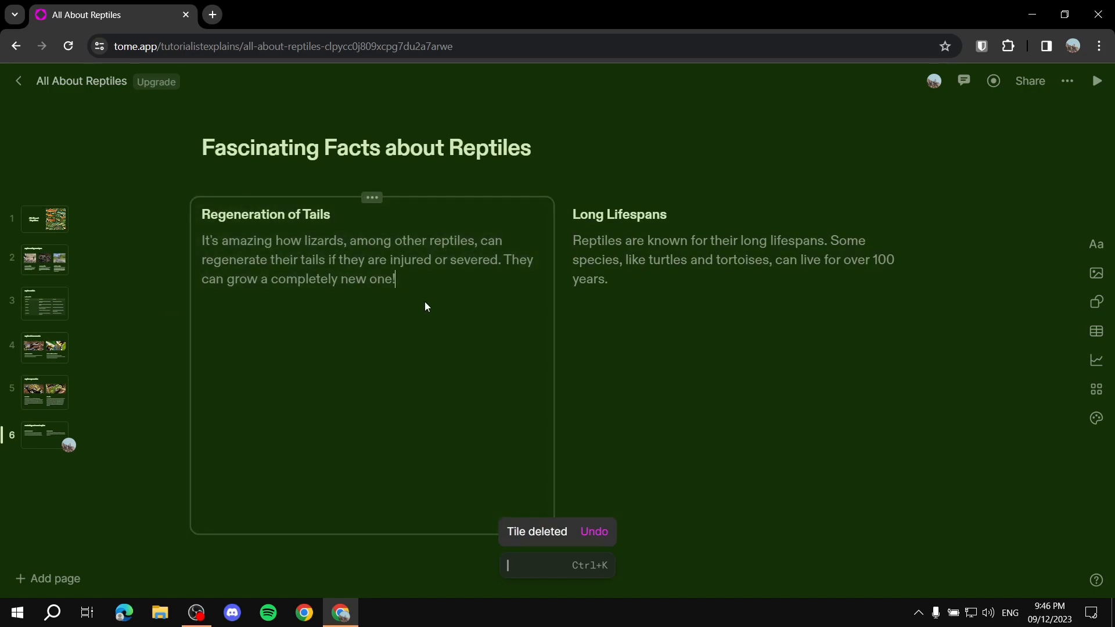
# Step: Try adding a text tile between Regeneration of Tails and Long Lifespans with the AI command list, and delete the empty tile
pyautogui.click(555, 578)
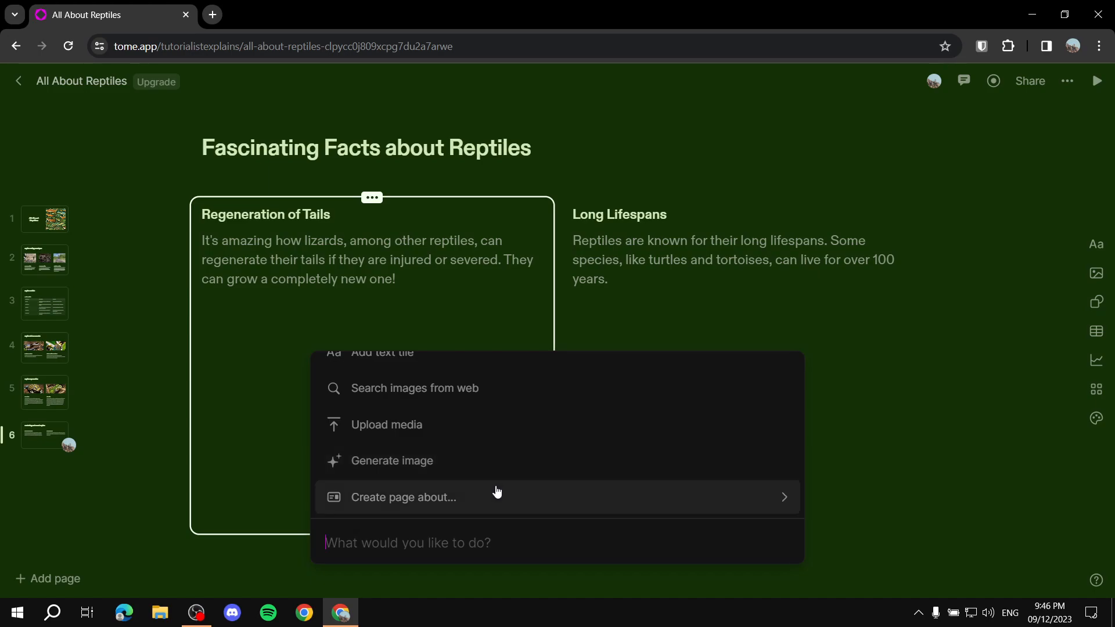
pyautogui.scroll(3, 497, 465)
pyautogui.click(567, 424)
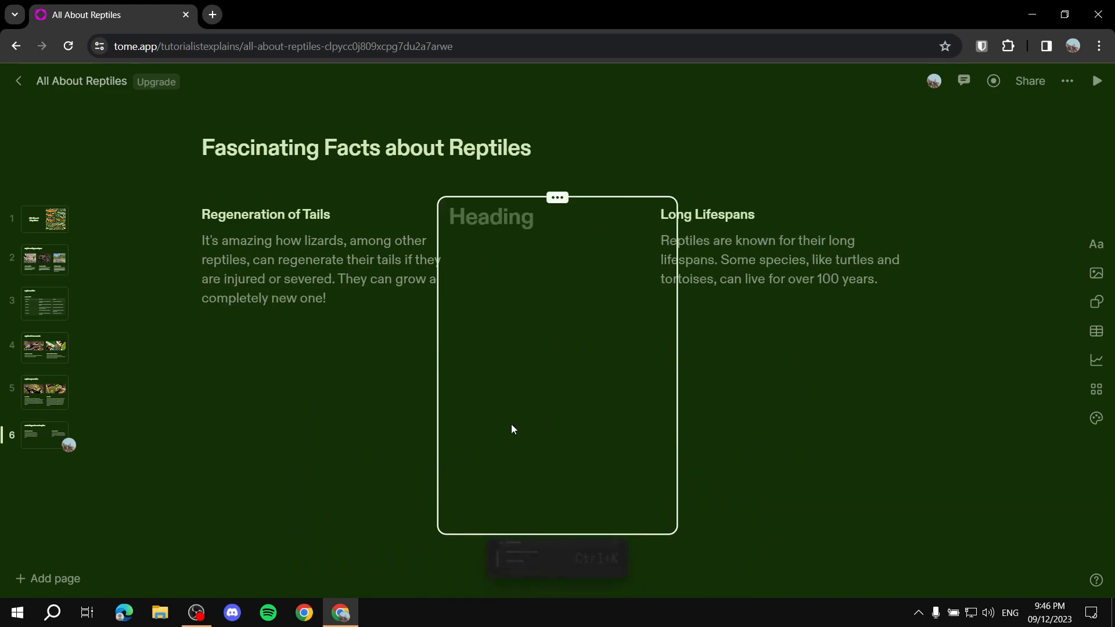
pyautogui.click(557, 259)
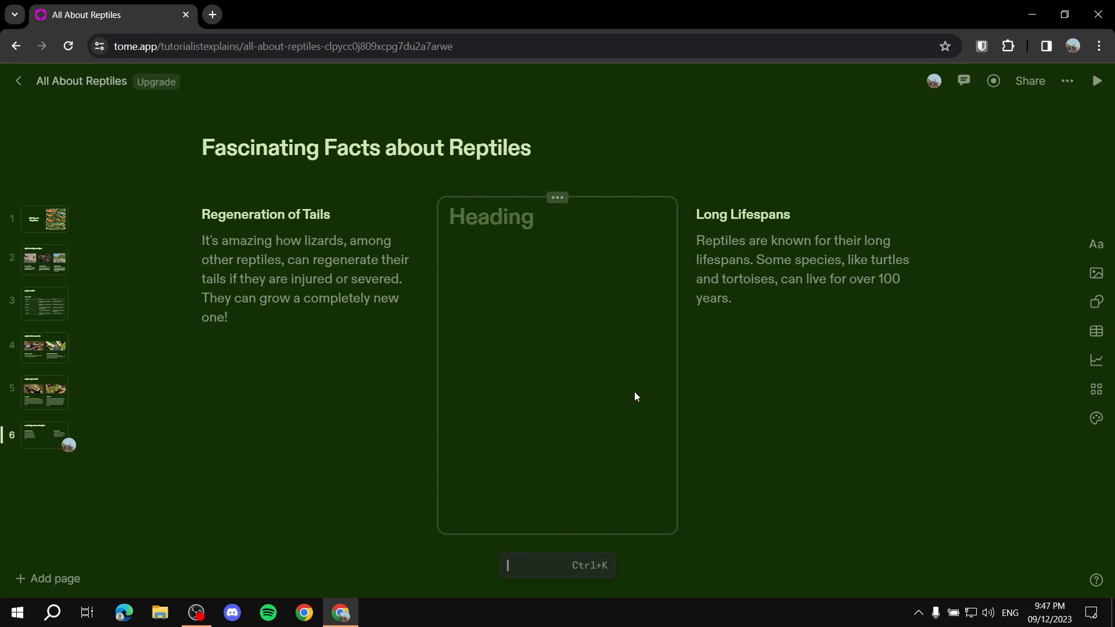
pyautogui.rightClick(562, 231)
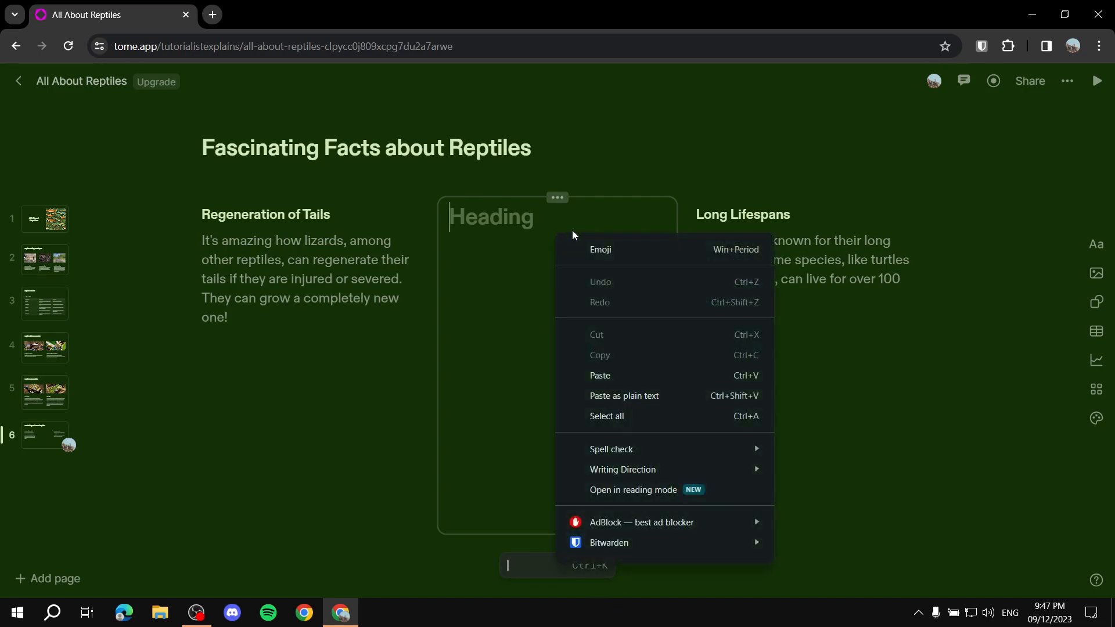
pyautogui.click(471, 262)
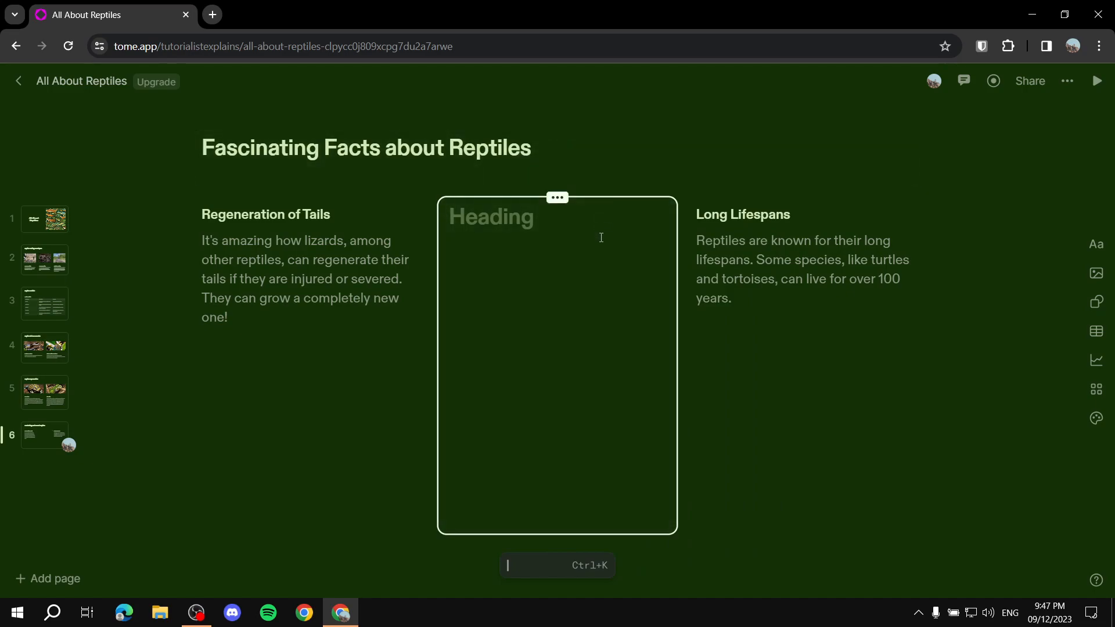
pyautogui.press('BackSpace')
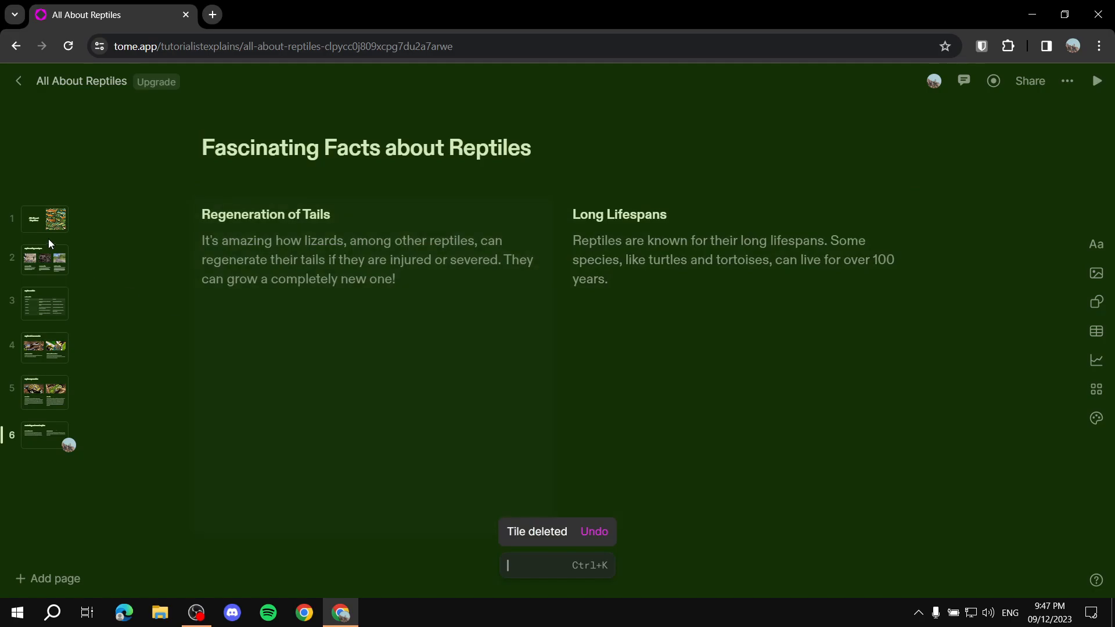
# Step: Look through all six pages of the presentation, ending on the Fascinating Facts about Reptiles page
pyautogui.click(48, 254)
pyautogui.click(47, 311)
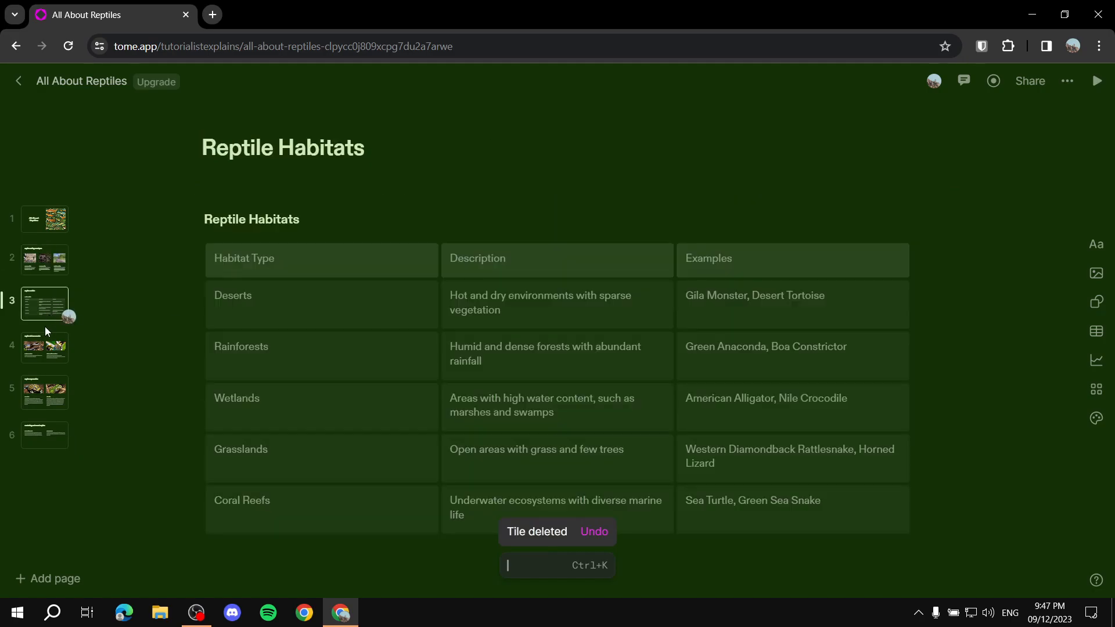
pyautogui.click(48, 340)
pyautogui.click(45, 394)
pyautogui.click(44, 436)
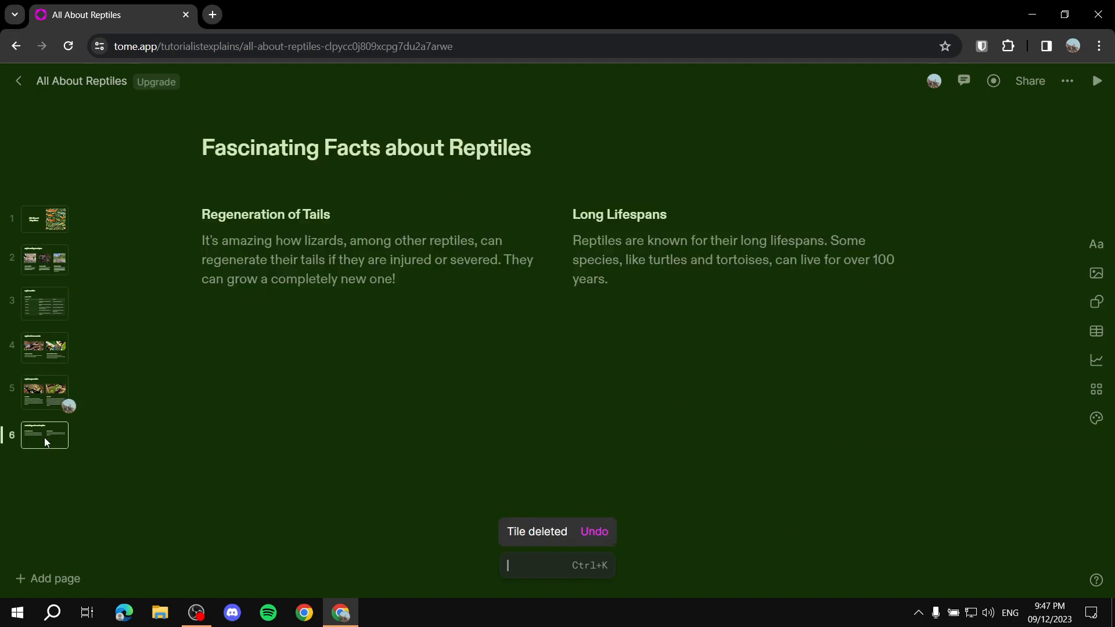
pyautogui.click(49, 222)
pyautogui.click(37, 263)
pyautogui.click(37, 302)
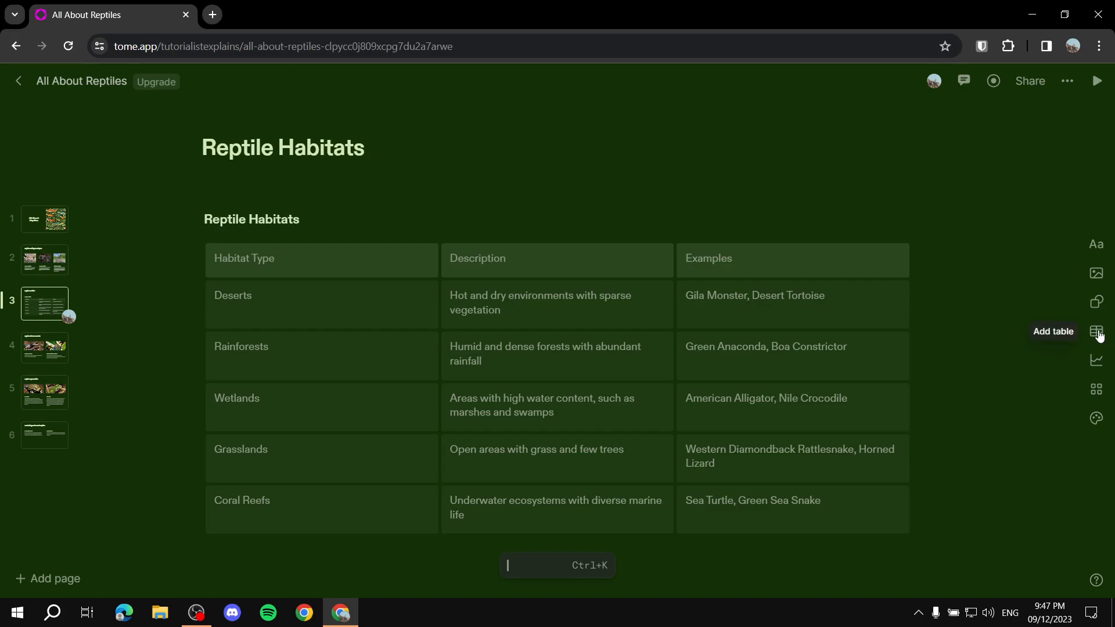
pyautogui.click(36, 226)
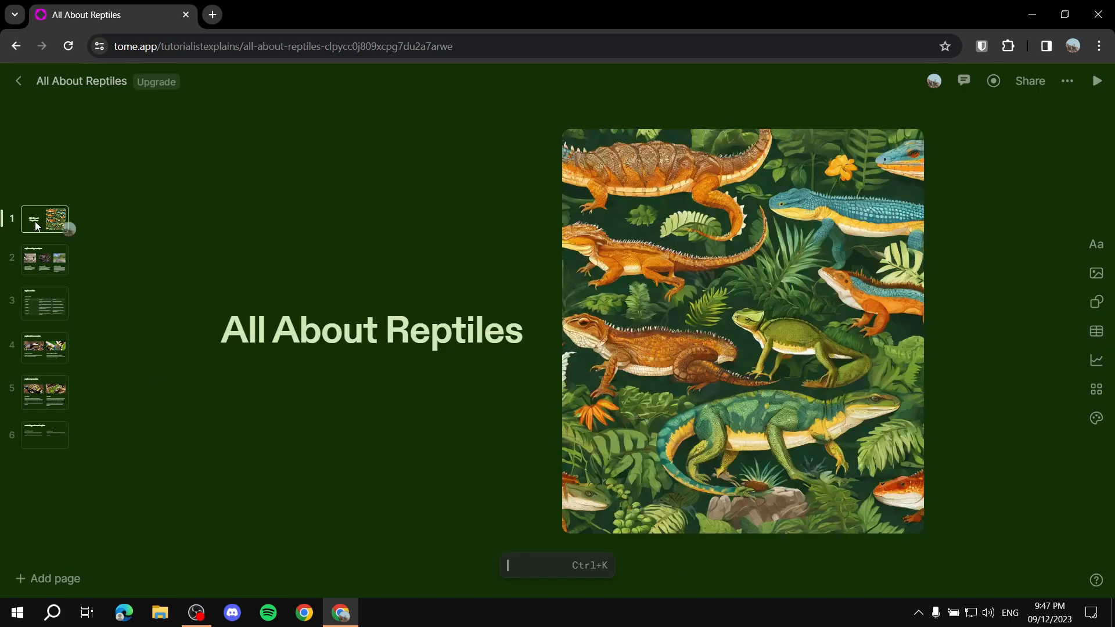
pyautogui.click(47, 254)
pyautogui.click(41, 309)
pyautogui.click(37, 360)
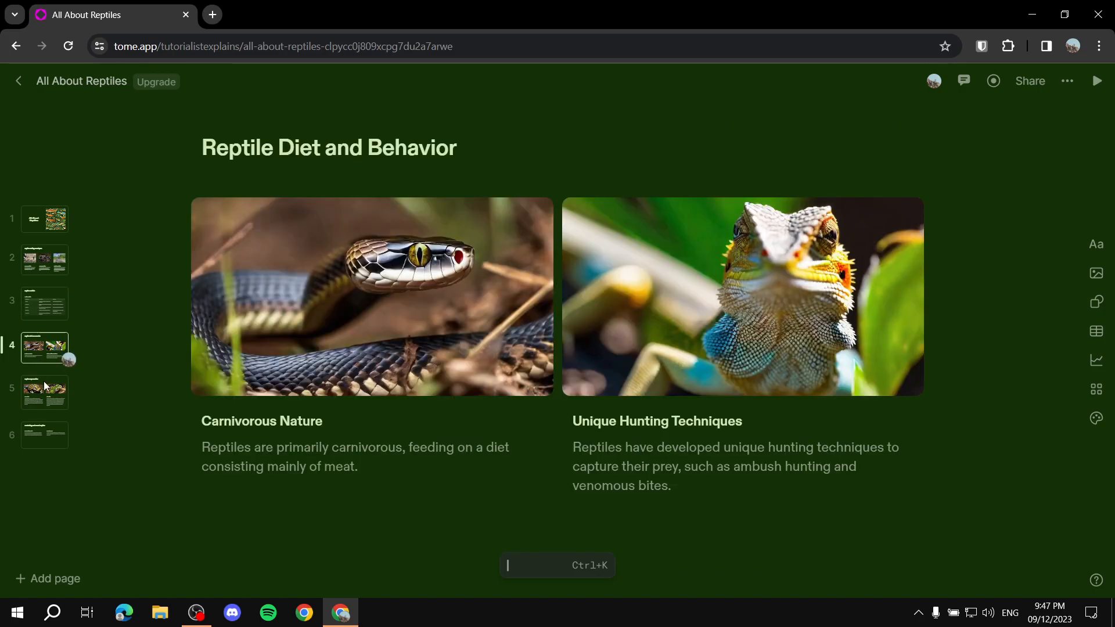
pyautogui.click(58, 390)
pyautogui.click(48, 435)
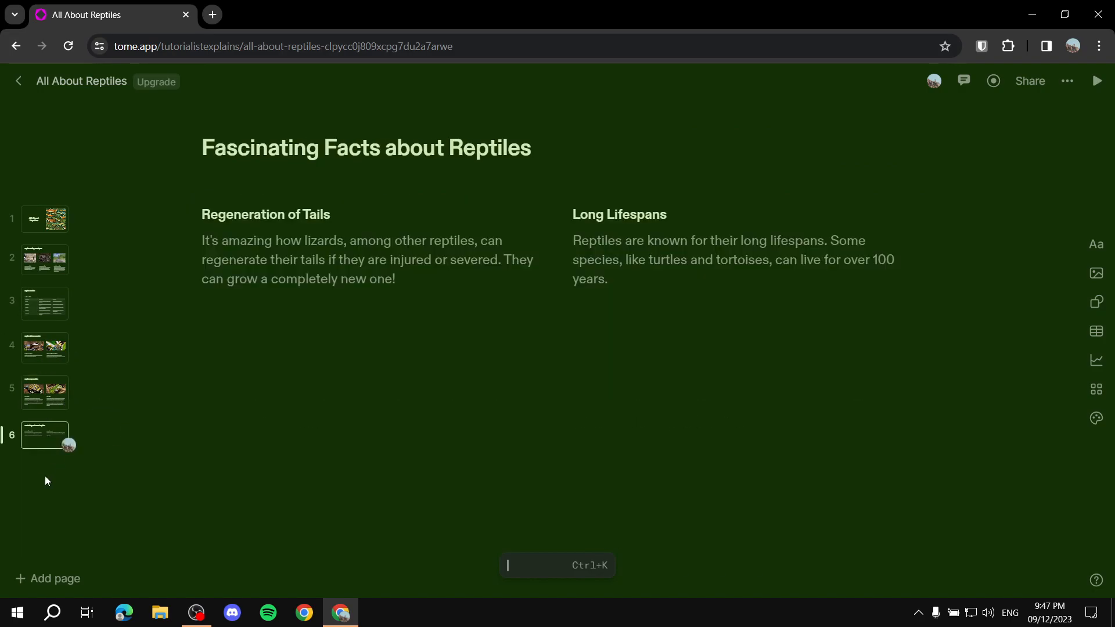
# Step: Generate a page with the AI prompt "Add text about natural habitat of reptiles", dismiss the credits dialog, and keep the first suggested version
pyautogui.click(531, 571)
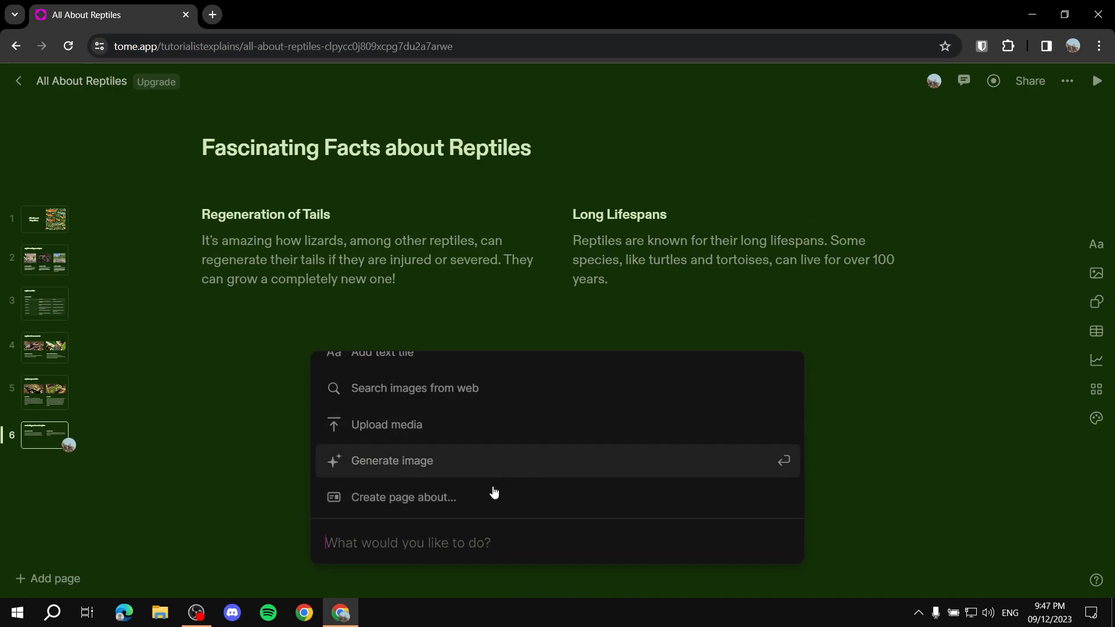
pyautogui.scroll(2, 459, 504)
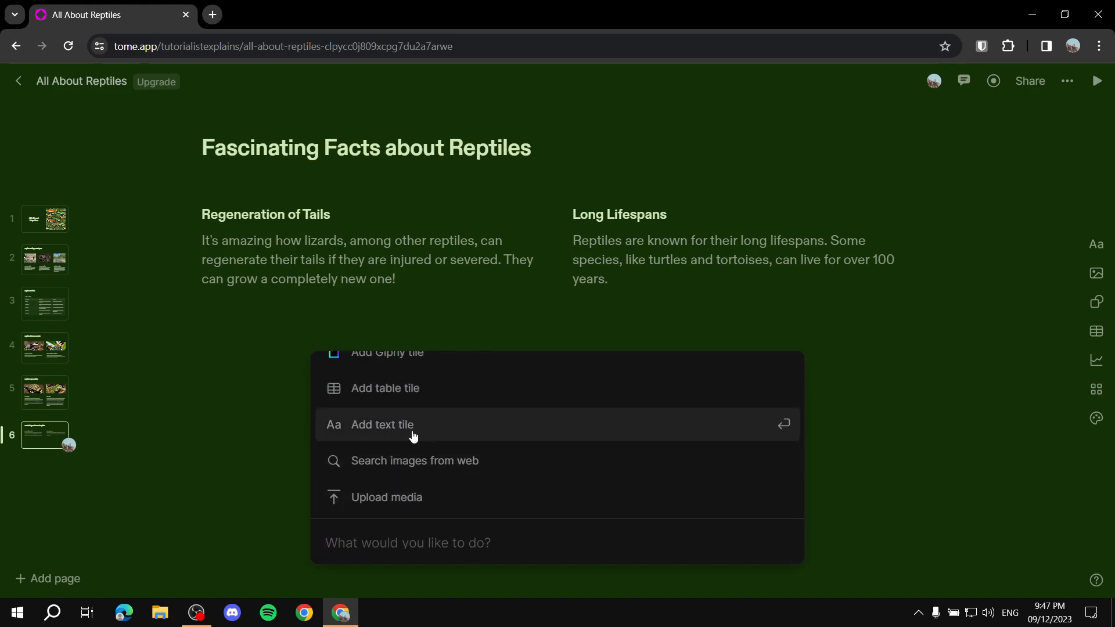
pyautogui.scroll(1, 383, 430)
pyautogui.scroll(4, 409, 471)
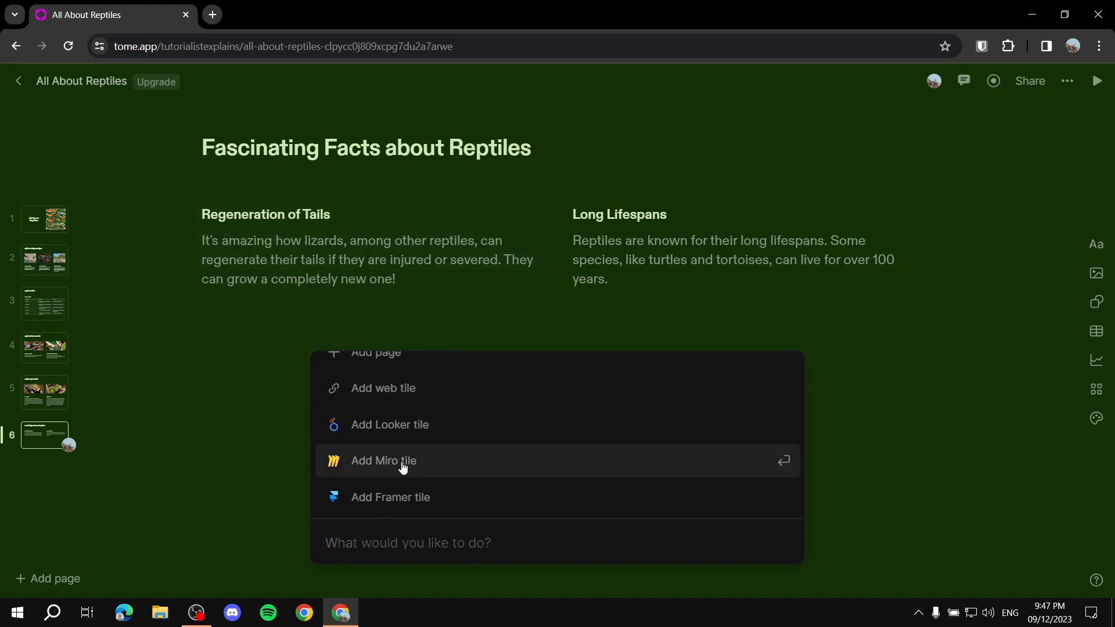
pyautogui.scroll(-6, 464, 445)
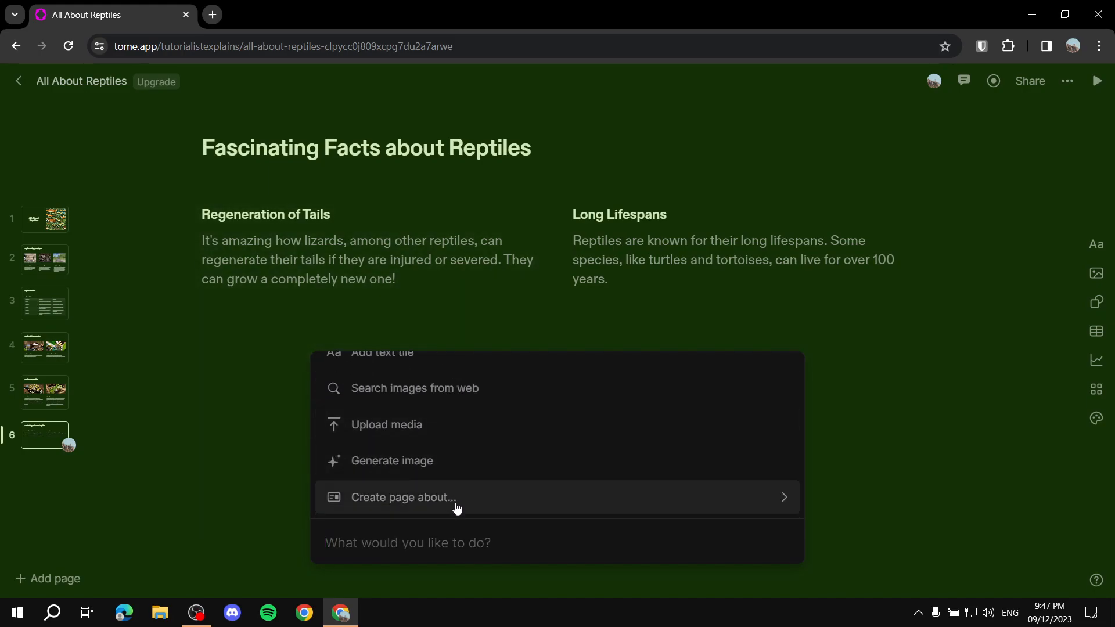
pyautogui.write('A')
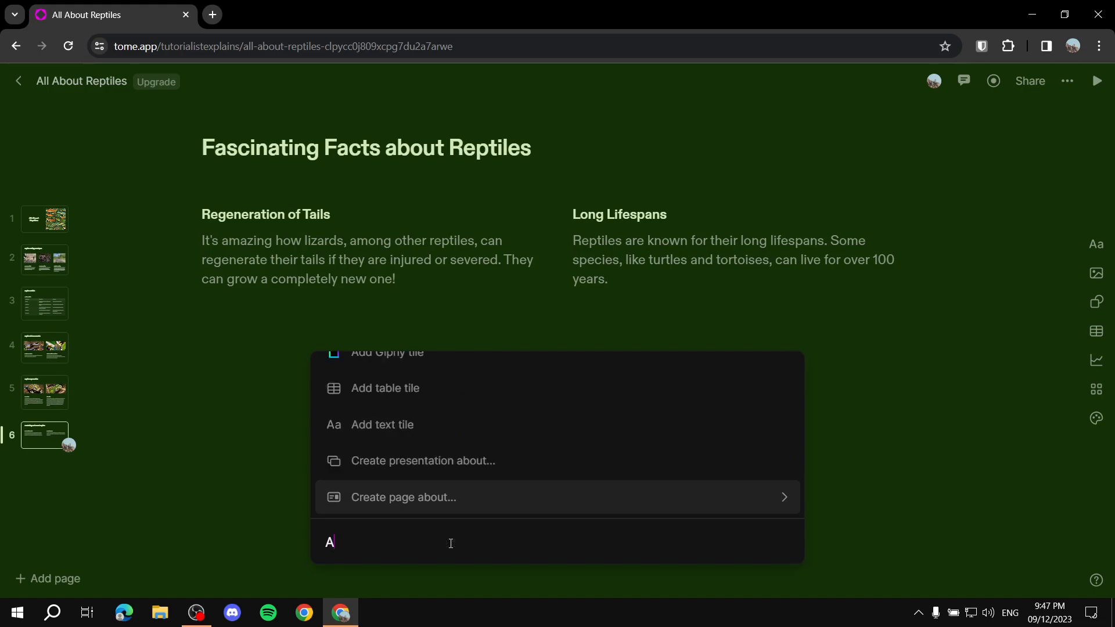
pyautogui.write('dd text about')
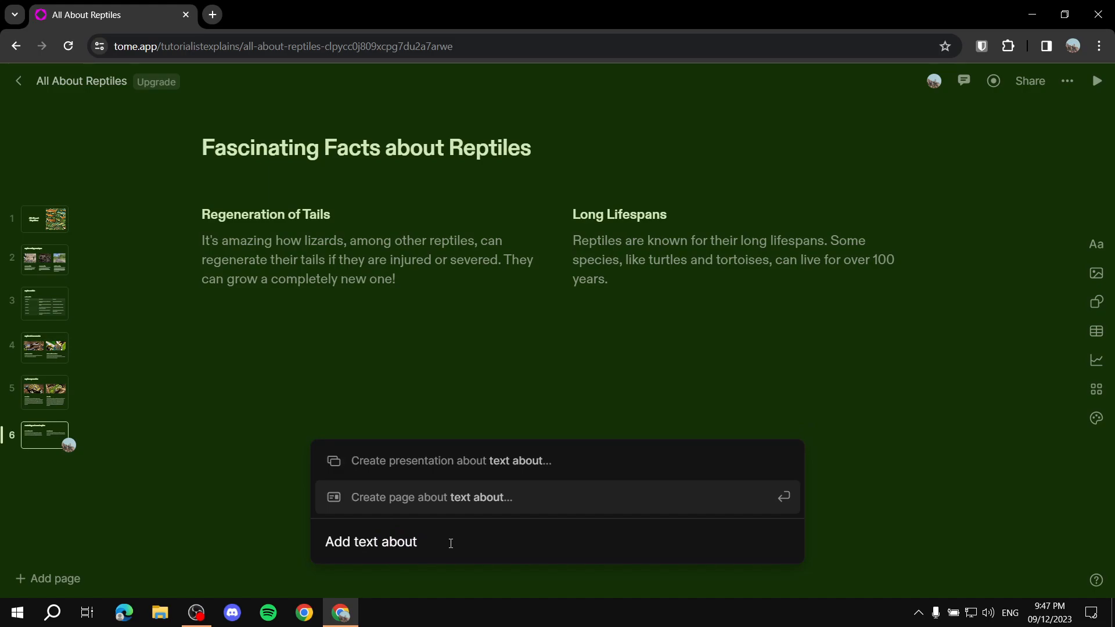
pyautogui.write('natural habitat of reptiles')
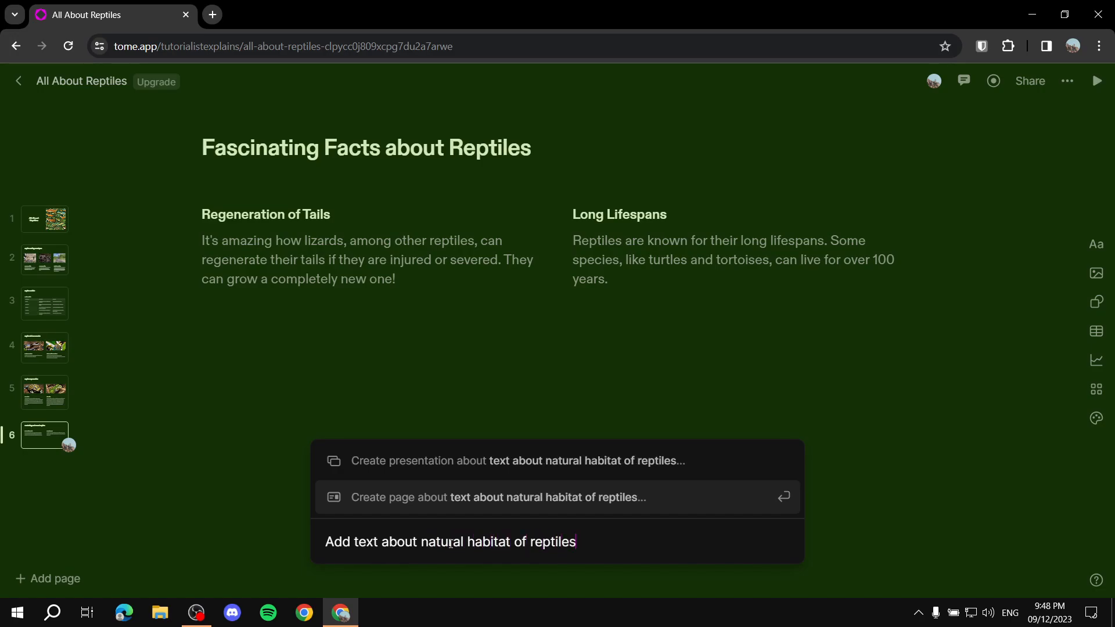
pyautogui.press('Return')
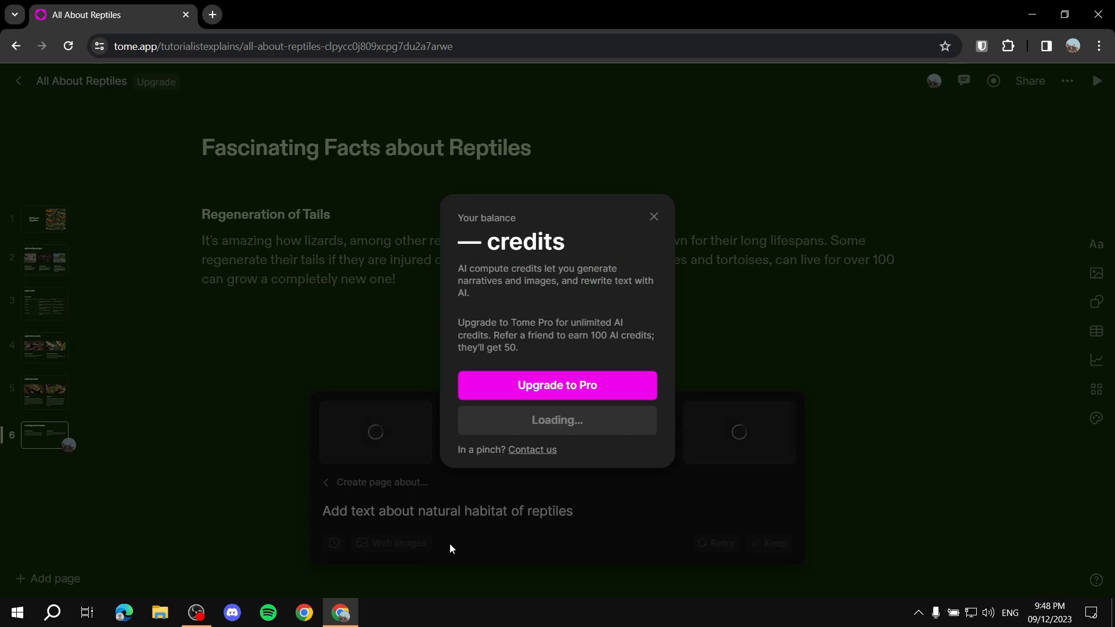
pyautogui.click(654, 217)
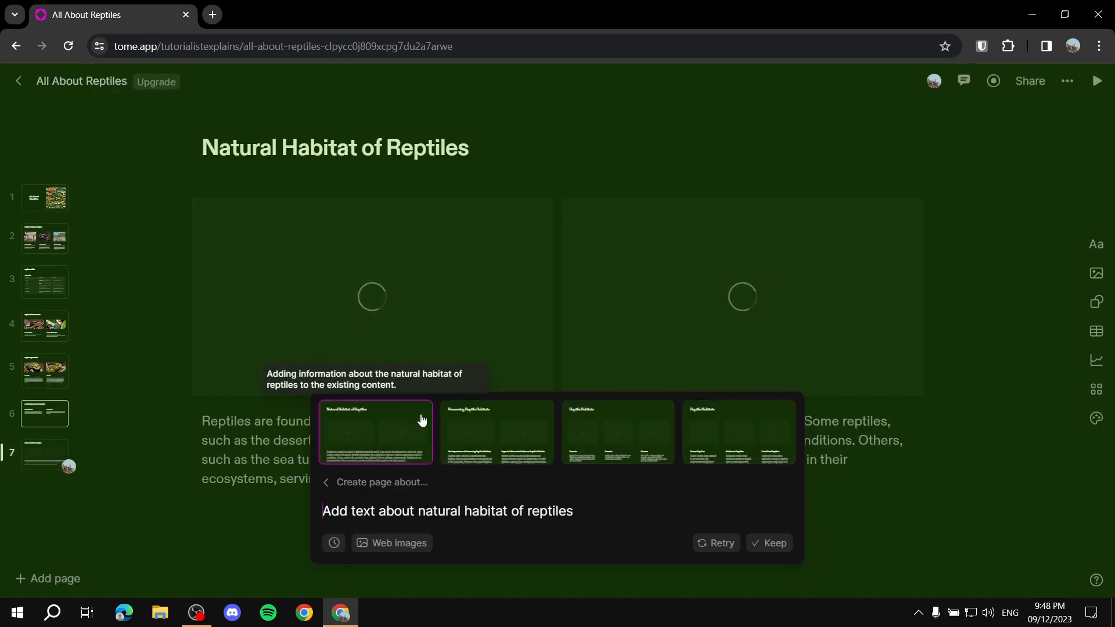
pyautogui.click(96, 537)
pyautogui.click(45, 464)
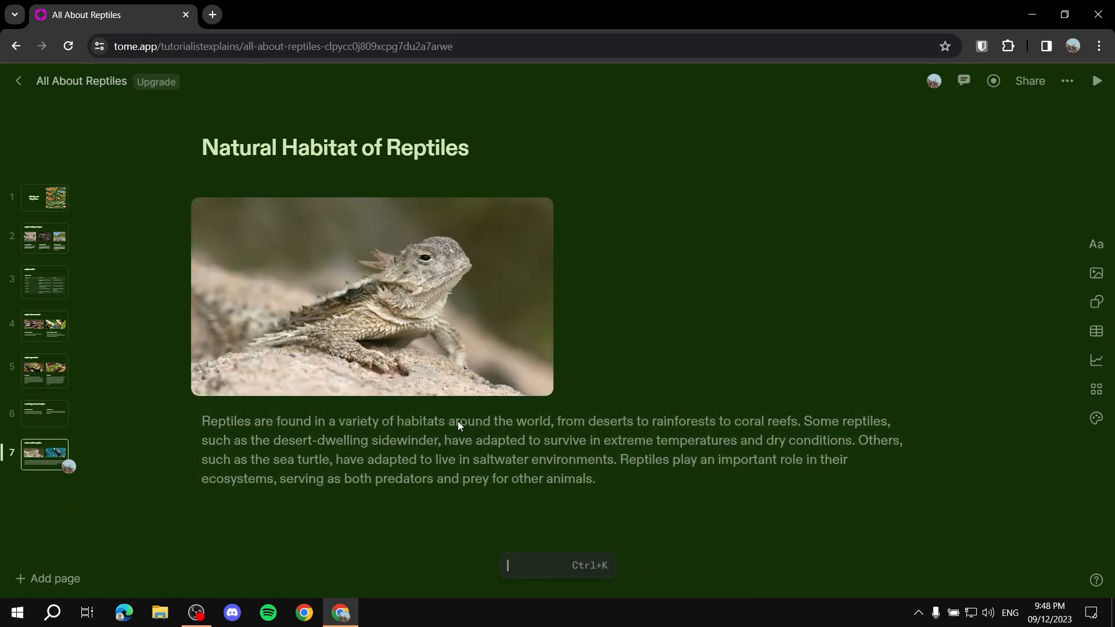
# Step: Check the AI edit tool for the whole habitat paragraph and the context actions available for page 7, without applying any
pyautogui.click(200, 423)
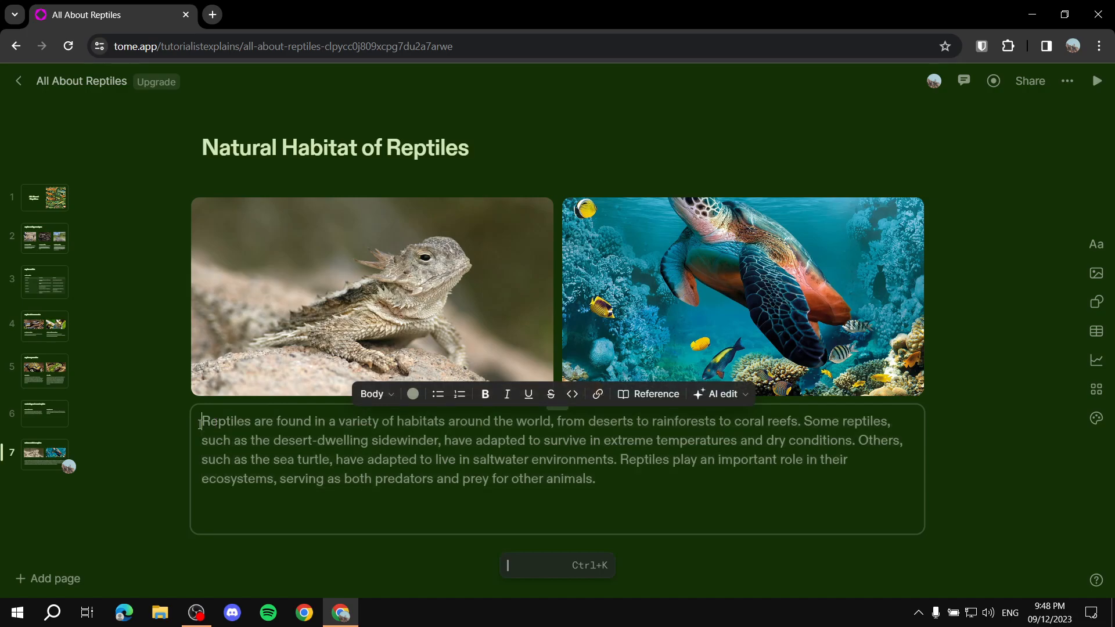
pyautogui.moveTo(577, 481); pyautogui.dragTo(164, 399)
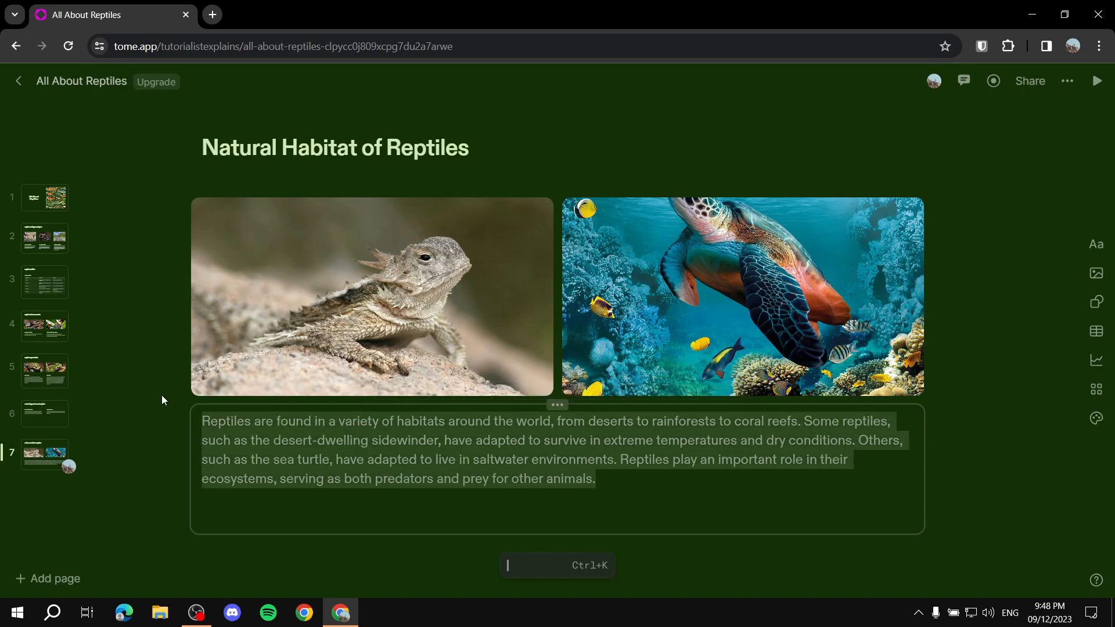
pyautogui.click(695, 399)
pyautogui.click(712, 398)
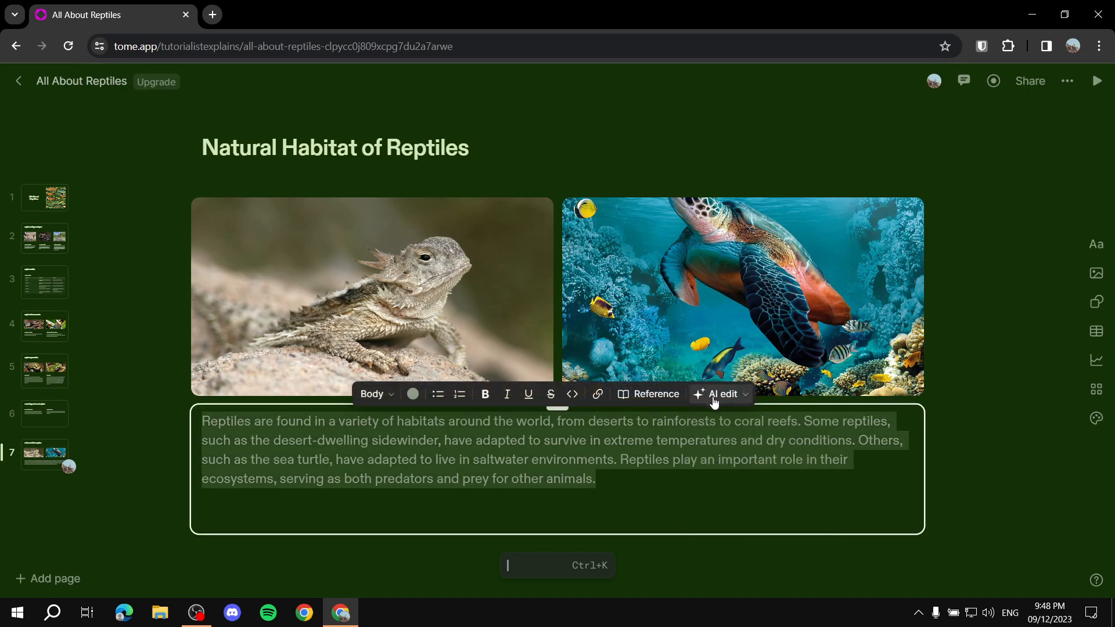
pyautogui.click(101, 507)
pyautogui.rightClick(49, 450)
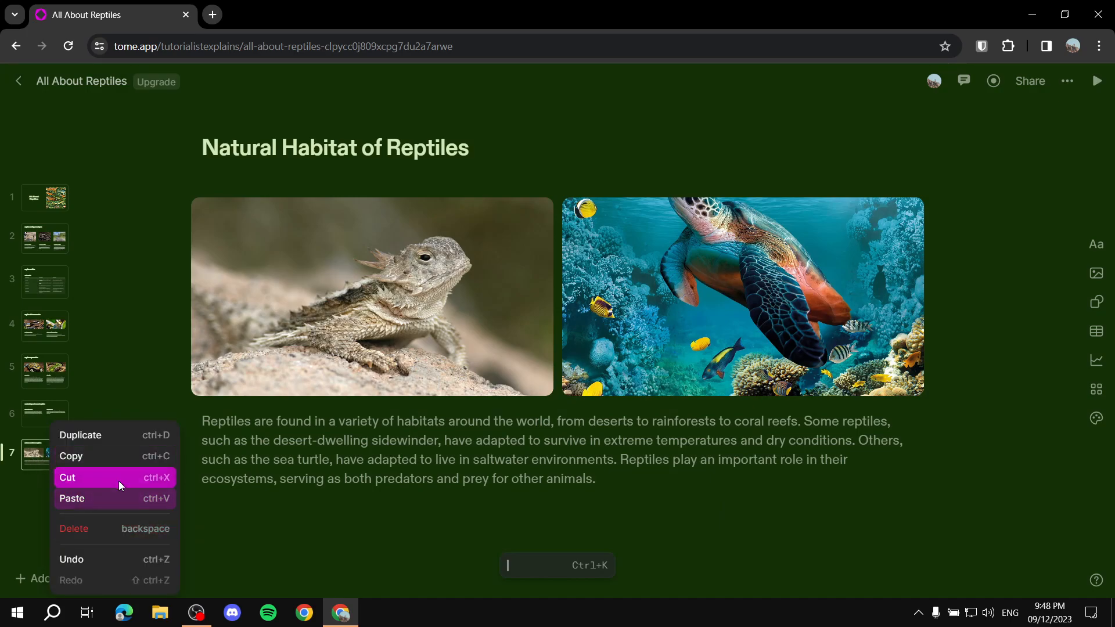
pyautogui.click(12, 532)
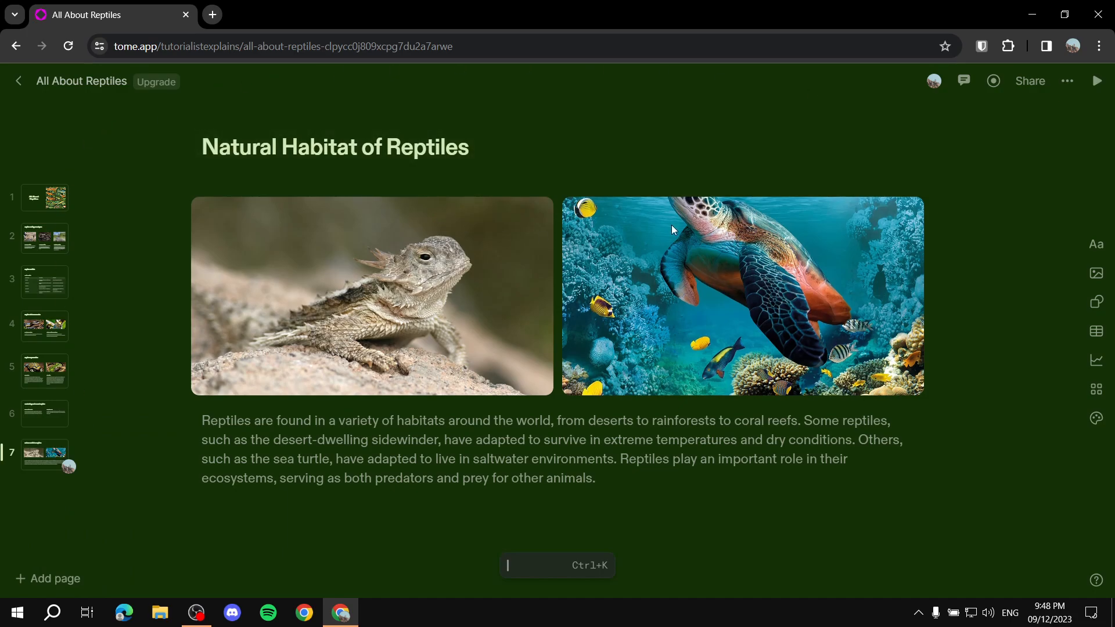
# Step: Reopen the AI prompt, go back to its list of commands to look through them, and close it
pyautogui.click(554, 566)
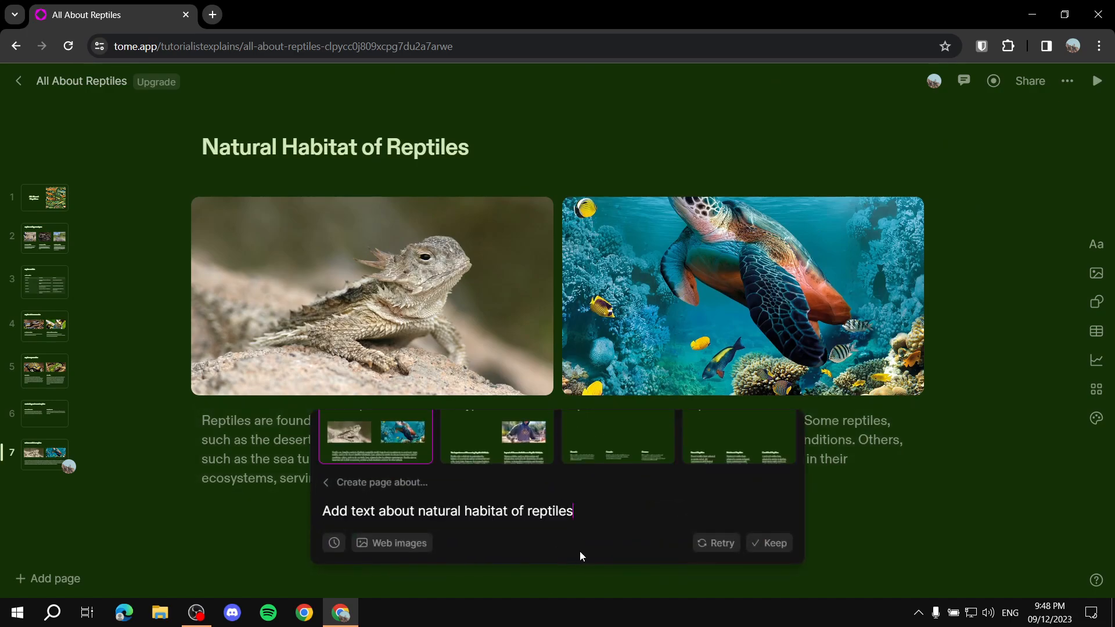
pyautogui.click(339, 480)
pyautogui.scroll(8, 560, 418)
pyautogui.scroll(-5, 515, 443)
pyautogui.click(941, 497)
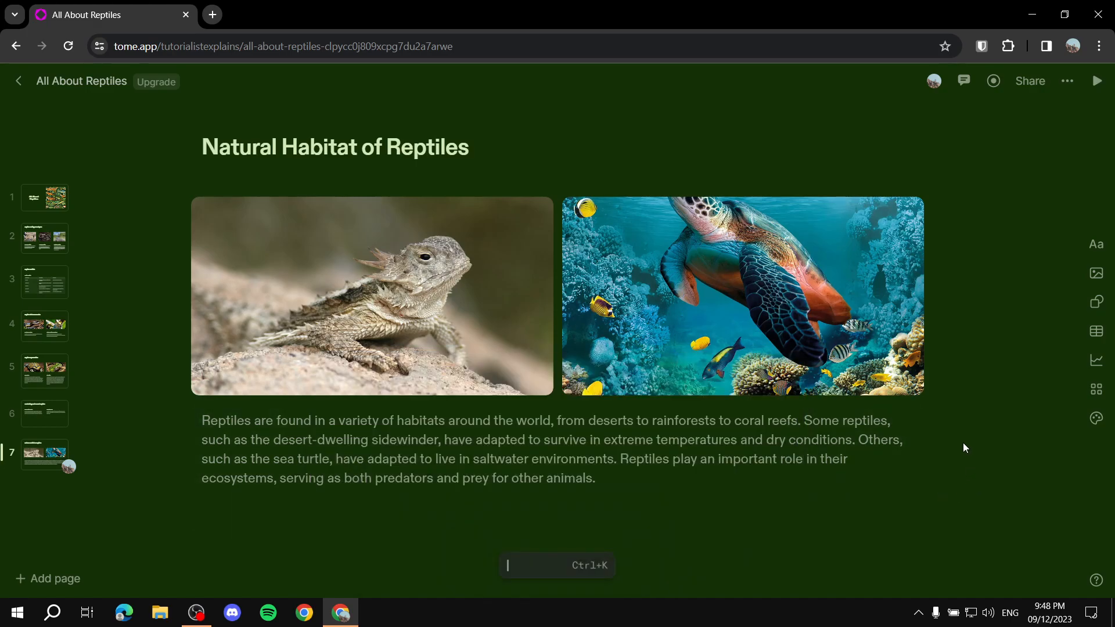